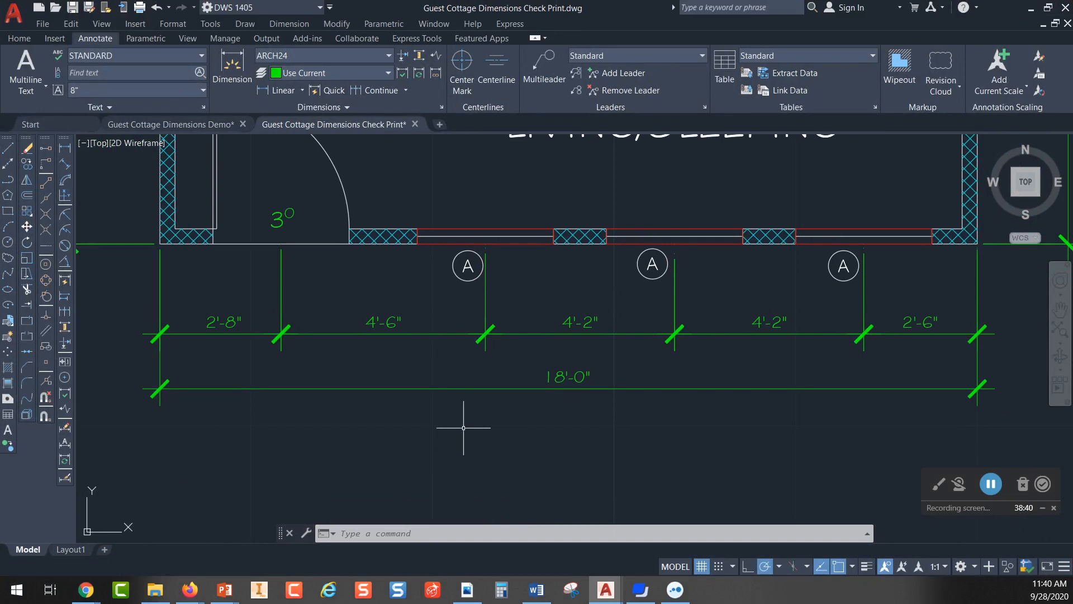
- Examine the circled A window mark beside the front door on the Living/Sleeping room's exterior wall
scroll(508, 328, up, 2)
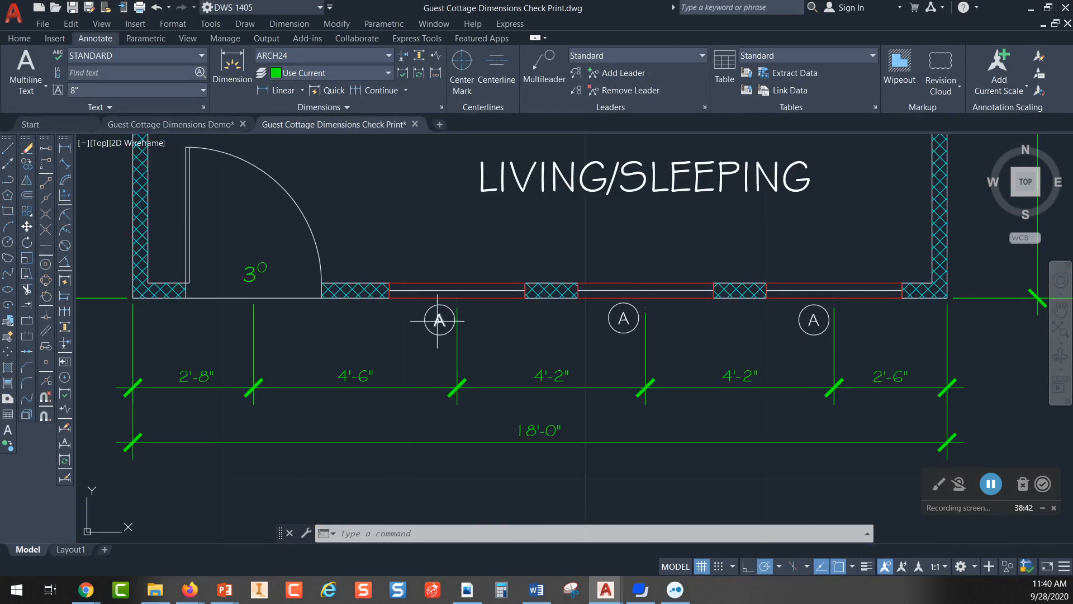
click(442, 321)
click(440, 334)
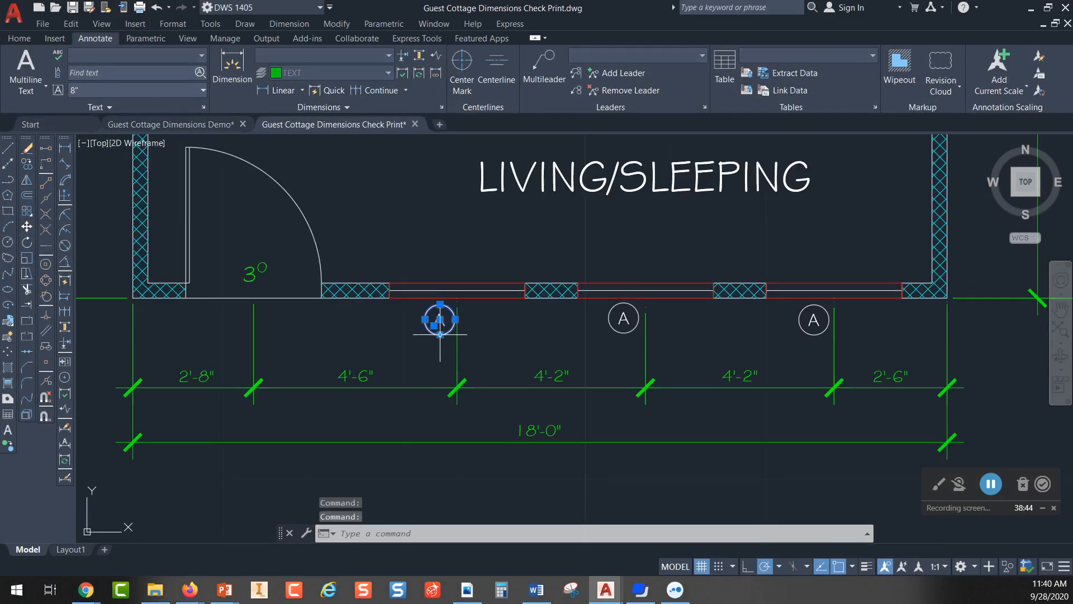
key(Escape)
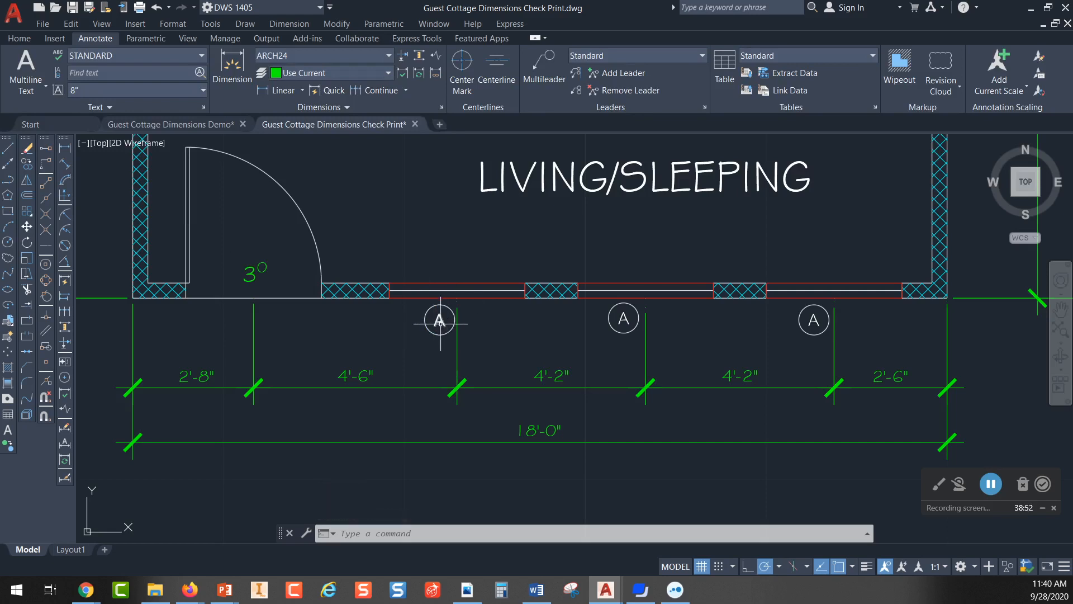
- Examine the window marks and dimensions around the rest of the cottage floor plan
scroll(524, 302, down, 2)
middle_drag(508, 198, 479, 427)
middle_drag(458, 195, 437, 321)
scroll(394, 212, up, 5)
scroll(546, 276, down, 5)
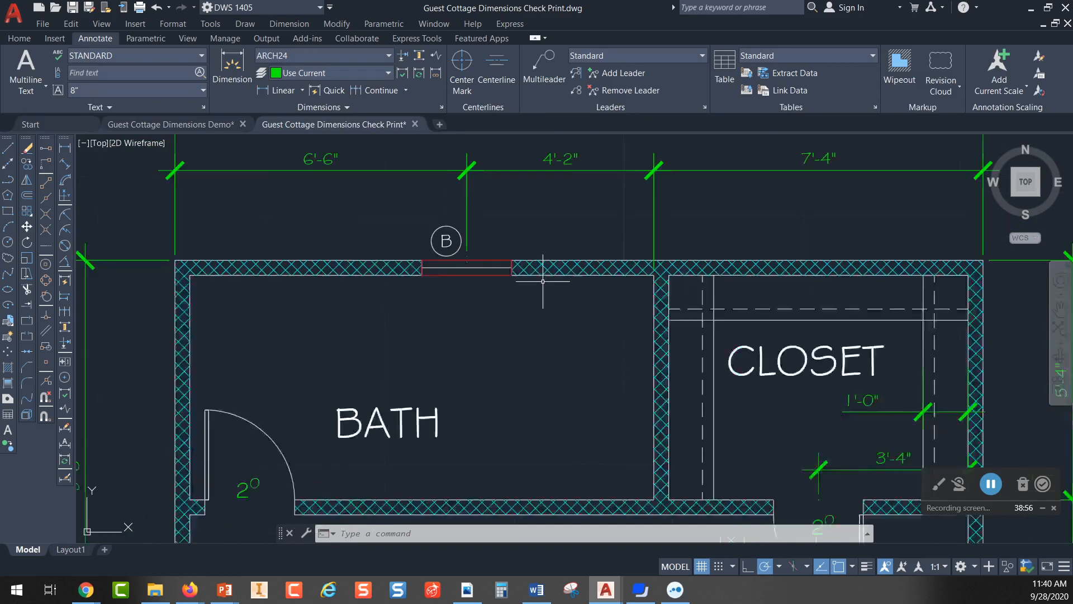
middle_drag(794, 241, 484, 273)
scroll(723, 233, down, 6)
middle_drag(889, 242, 542, 262)
scroll(537, 263, up, 2)
middle_drag(535, 263, 792, 204)
scroll(497, 335, up, 3)
middle_drag(611, 316, 716, 355)
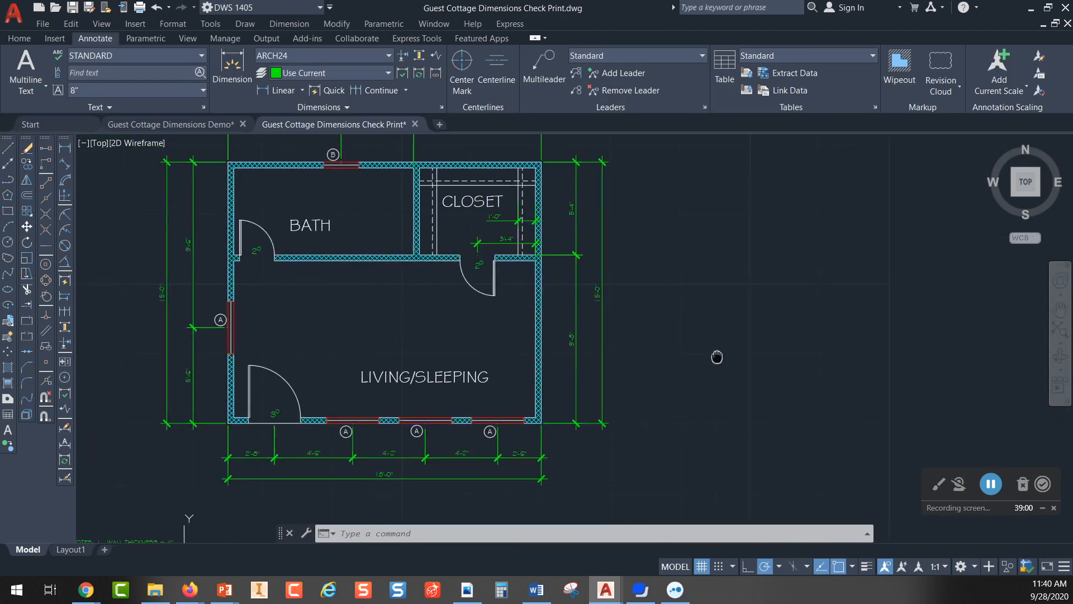
- Switch to Layout1 and bring the window schedule into close view
click(71, 549)
scroll(668, 178, up, 4)
scroll(668, 178, up, 3)
middle_drag(587, 364, 660, 376)
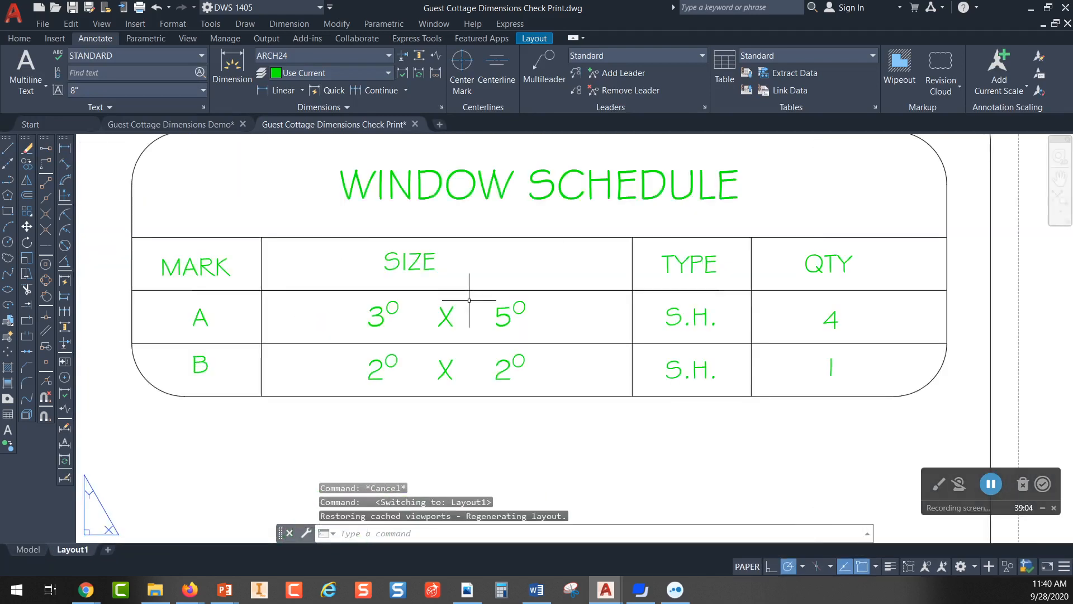
scroll(531, 327, up, 3)
scroll(531, 327, down, 2)
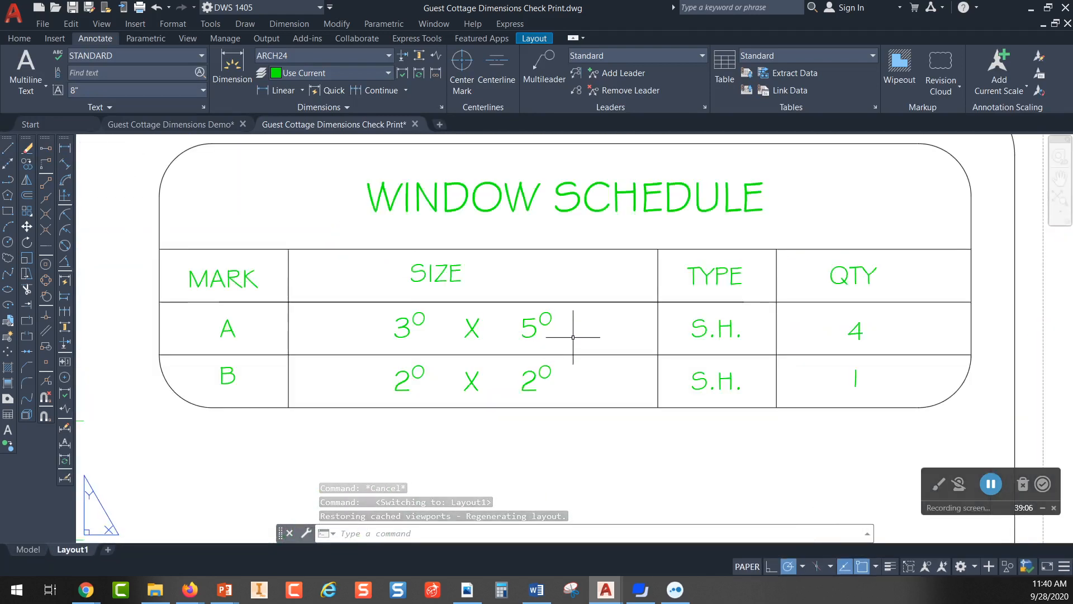
middle_drag(575, 335, 617, 342)
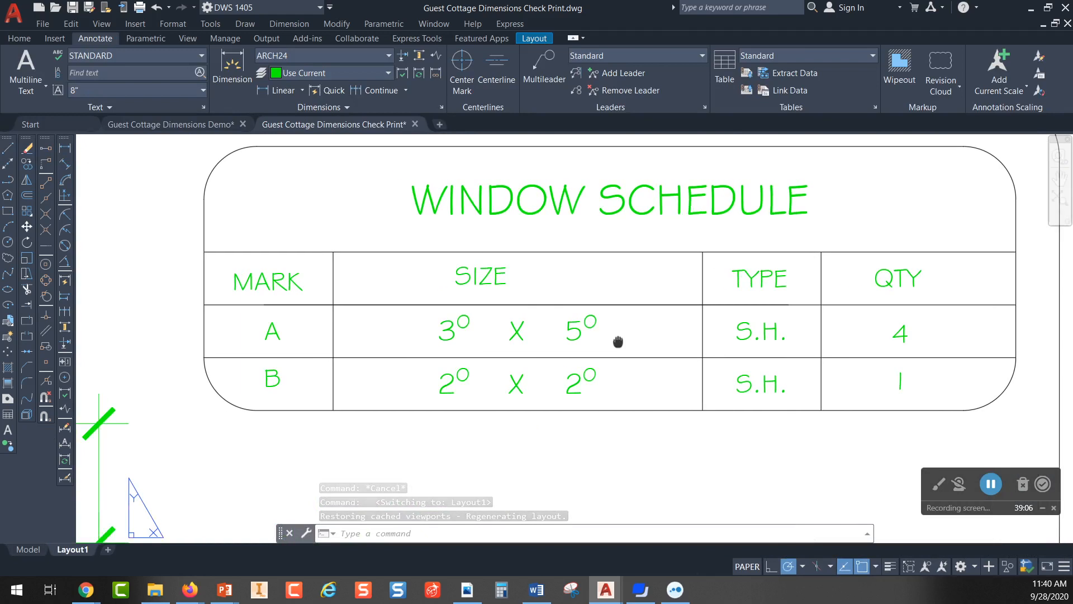
- Examine the mark, size, type and quantity entries for windows A and B in the window schedule
click(275, 336)
key(Escape)
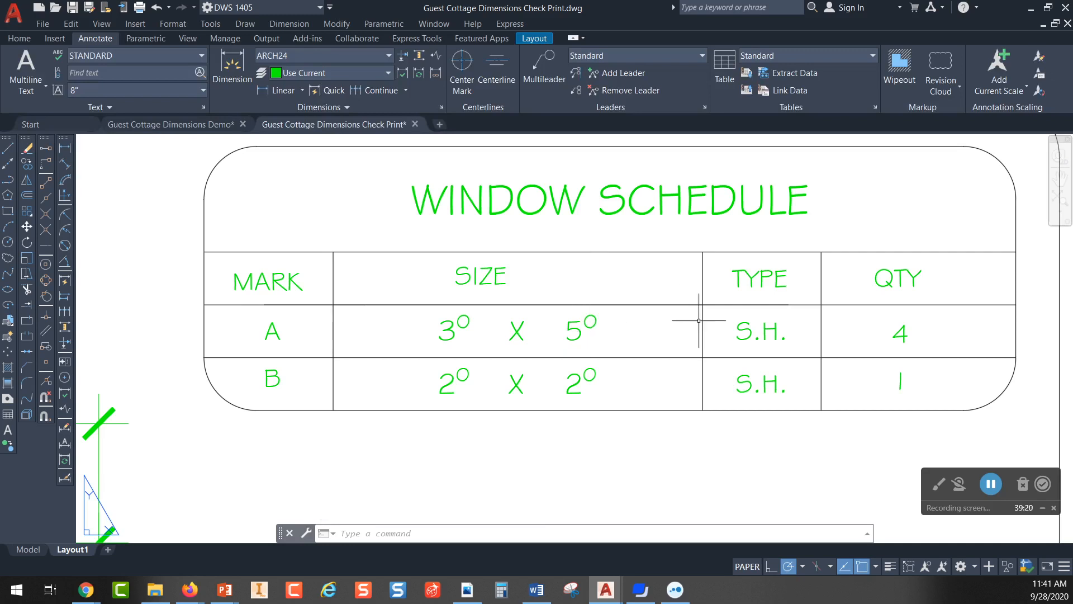
click(901, 334)
click(780, 333)
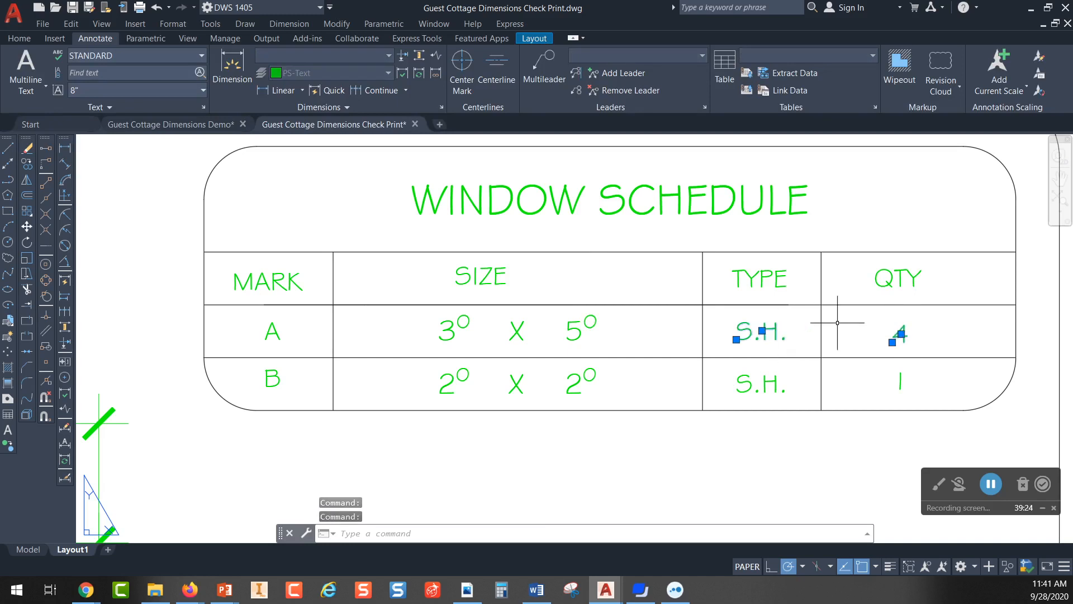
key(Escape)
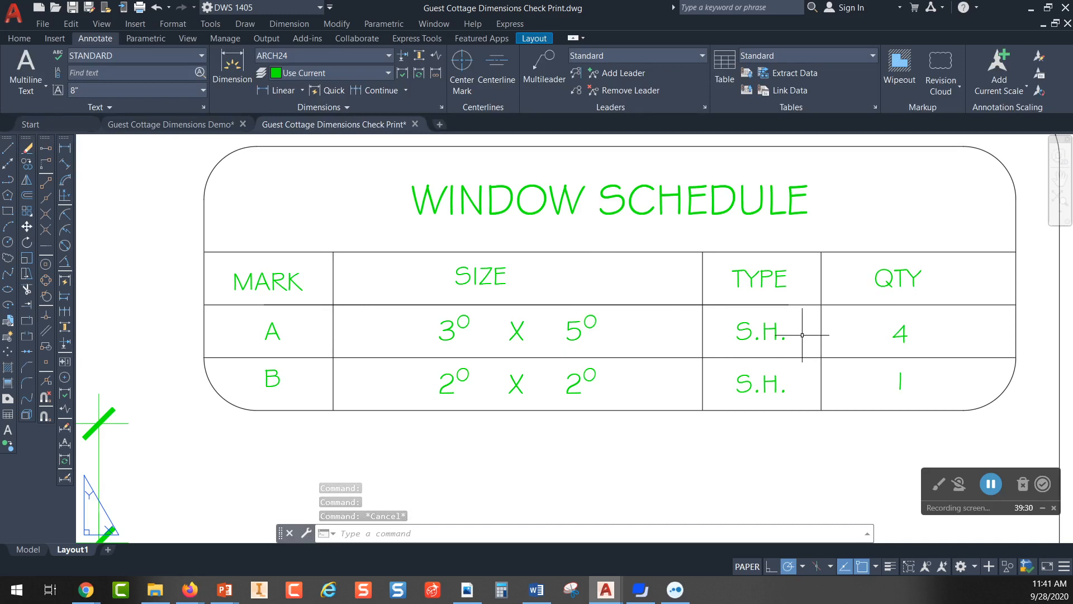
click(277, 385)
click(449, 383)
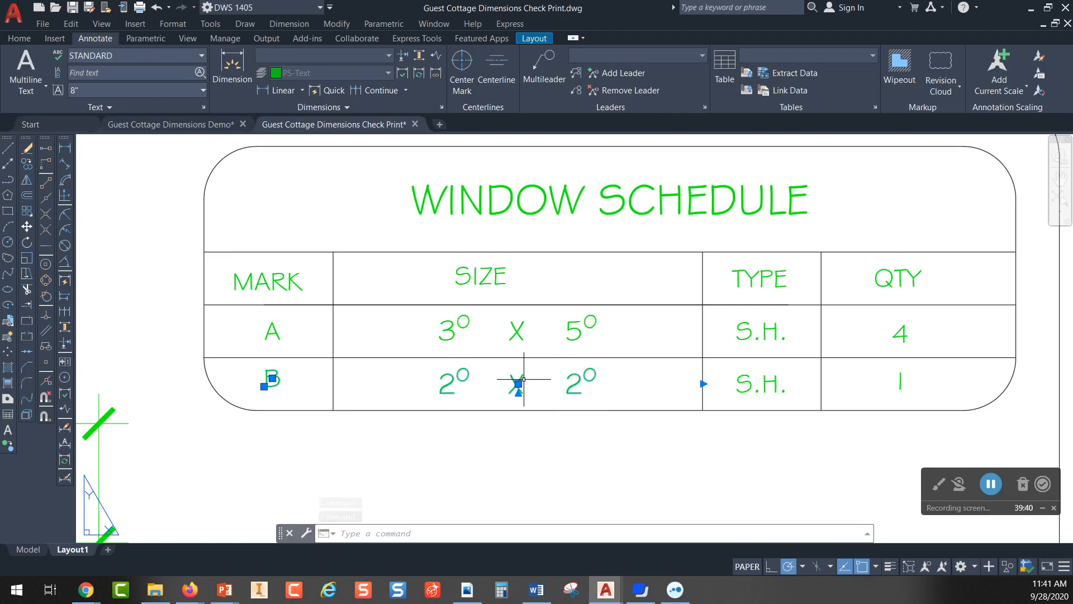
key(Escape)
- Compare the schedule's B entry with the window marked B on the bath's exterior wall in the layout
scroll(338, 338, down, 2)
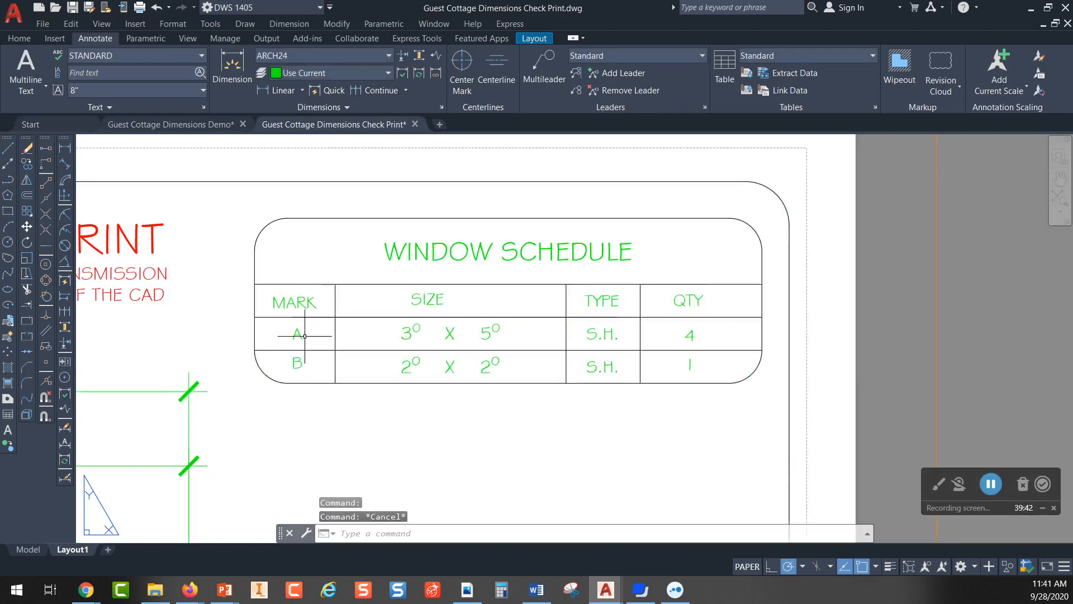
scroll(304, 337, down, 2)
middle_drag(250, 335, 747, 297)
scroll(384, 446, up, 2)
middle_drag(383, 446, 390, 343)
scroll(384, 359, down, 2)
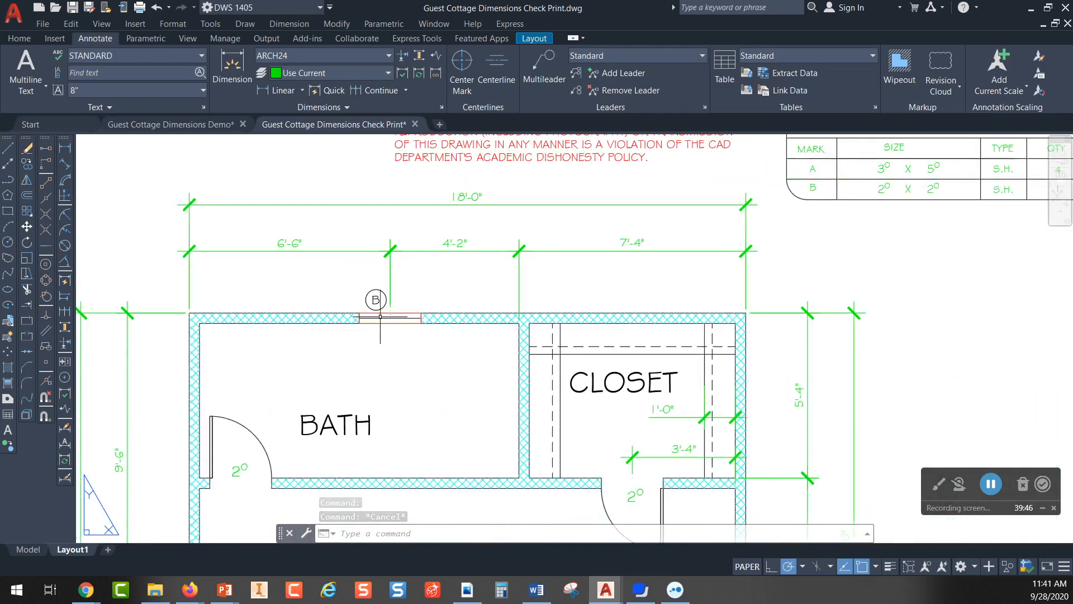
scroll(378, 348, up, 4)
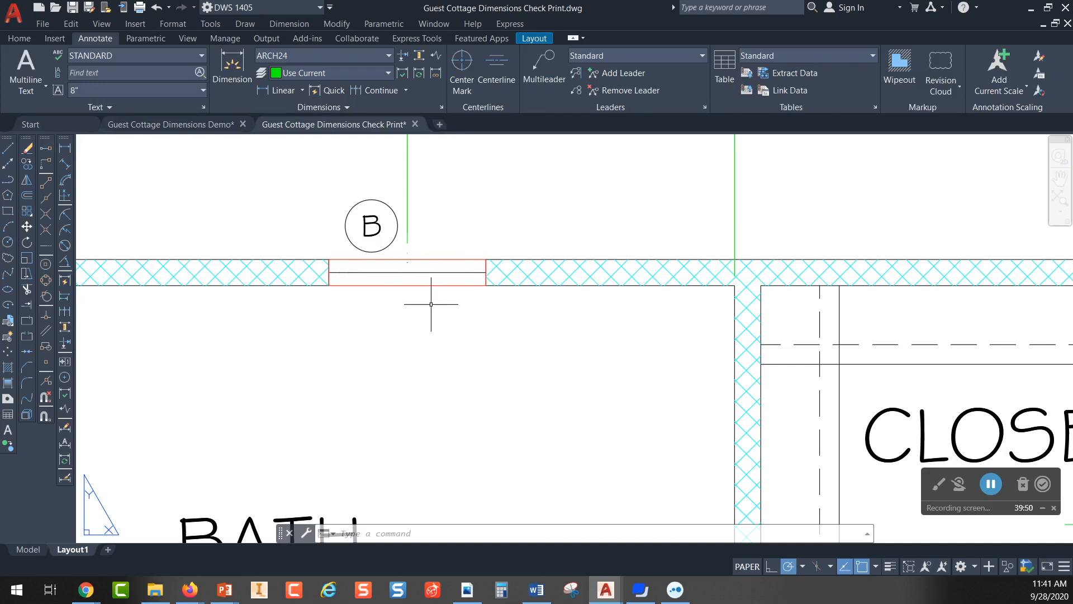
scroll(430, 304, down, 2)
middle_drag(427, 378, 434, 326)
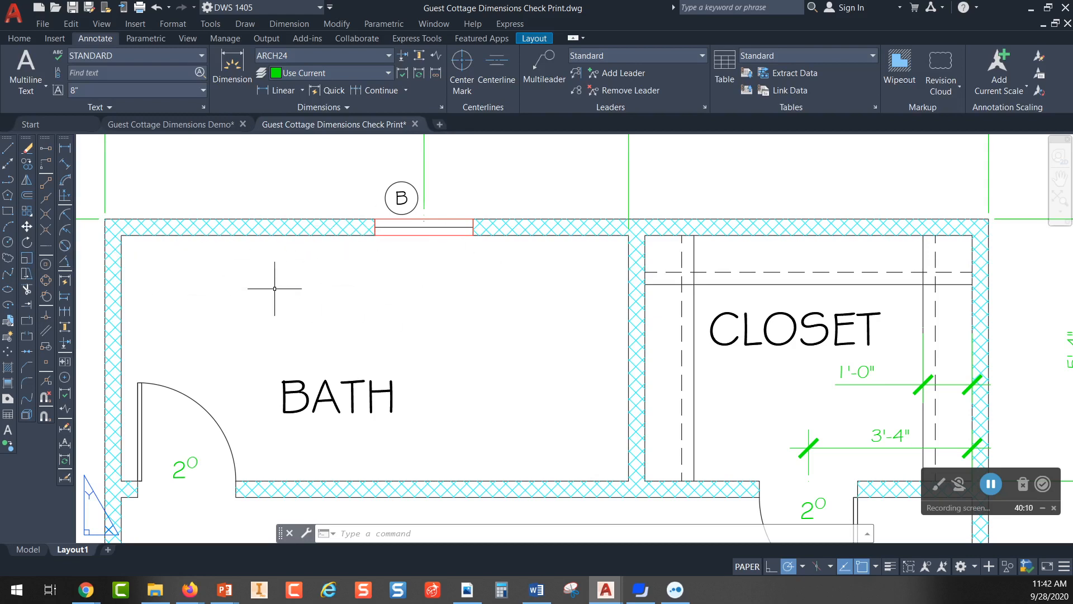
- Examine the 1'-0" and 3'-4" dimensions inside the closet on the layout
scroll(360, 280, down, 2)
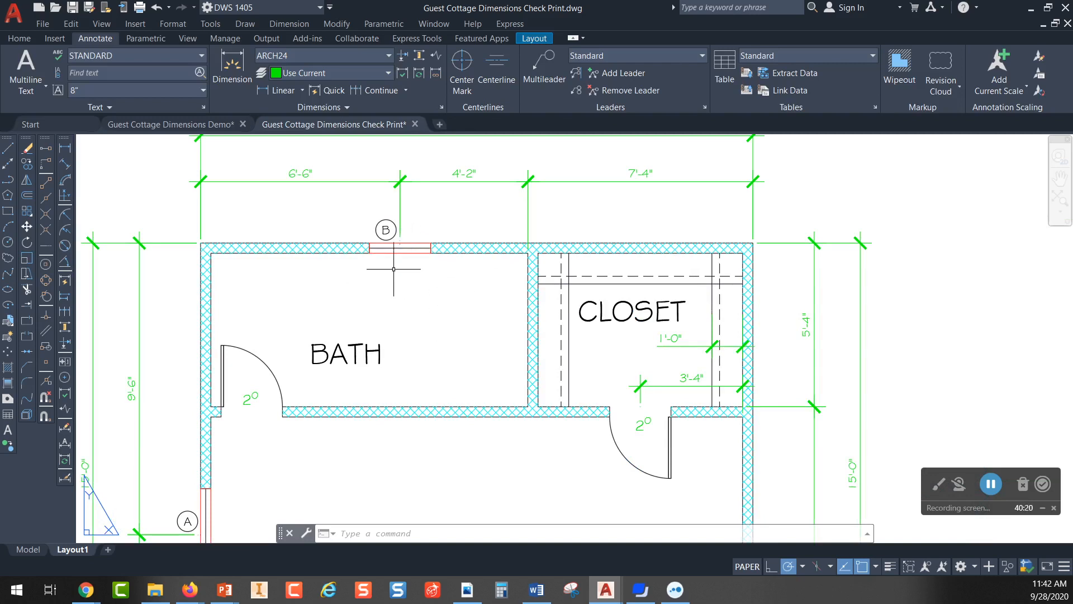
mouse_move(631, 348)
middle_down()
mouse_move(503, 312)
mouse_move(565, 302)
middle_up()
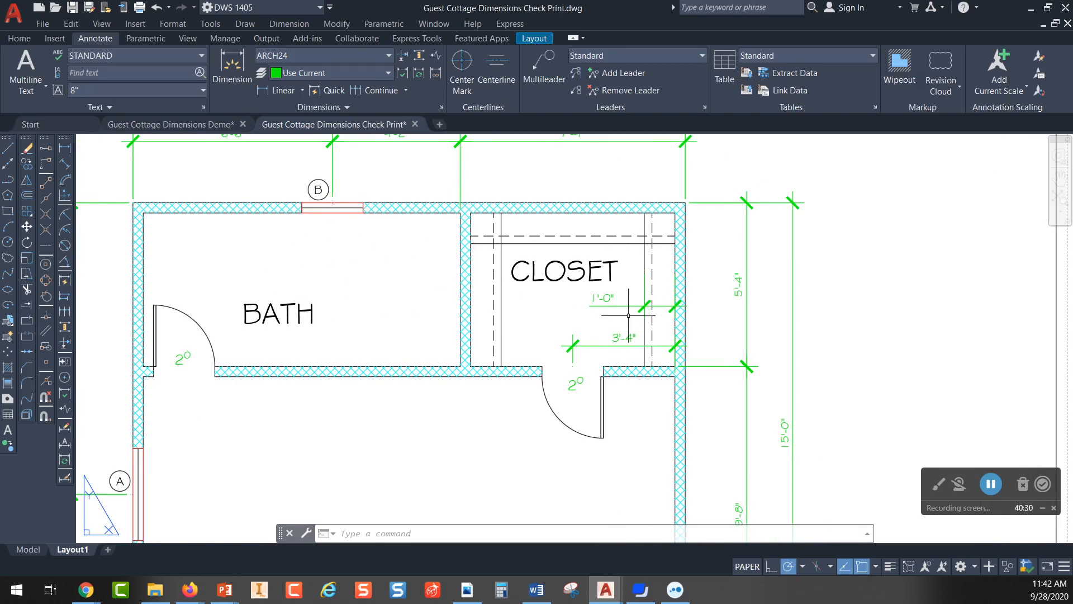
scroll(628, 315, up, 4)
scroll(608, 312, down, 3)
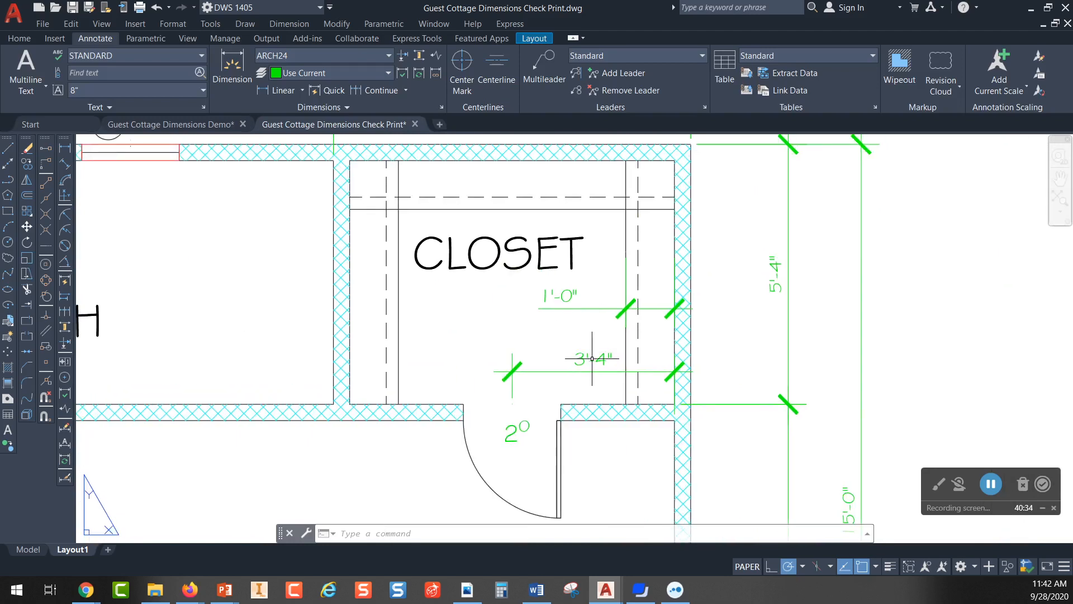
click(596, 309)
click(611, 346)
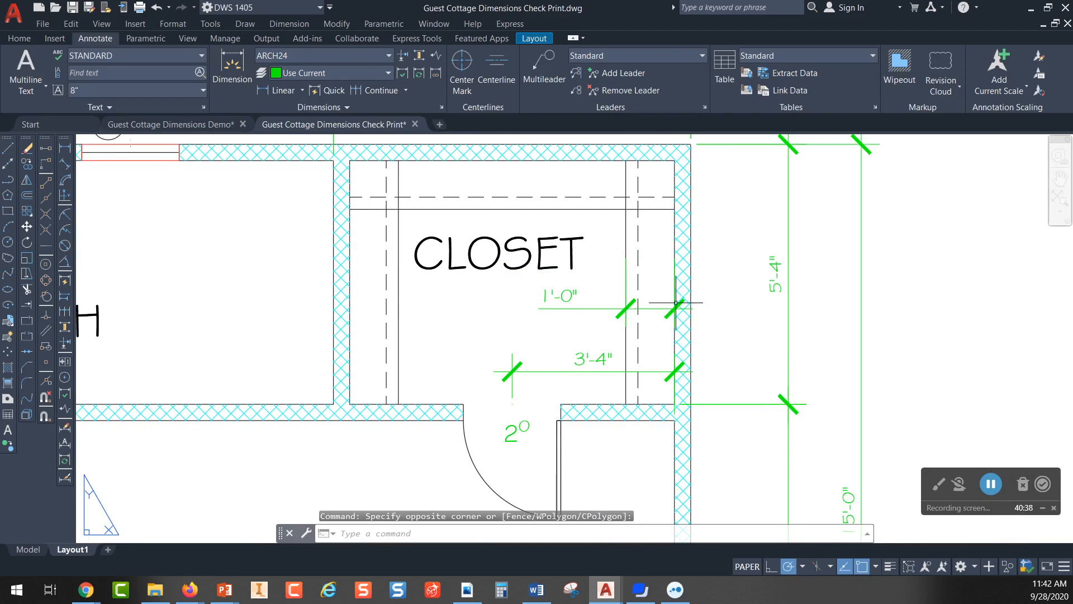
scroll(510, 306, up, 2)
scroll(505, 332, down, 4)
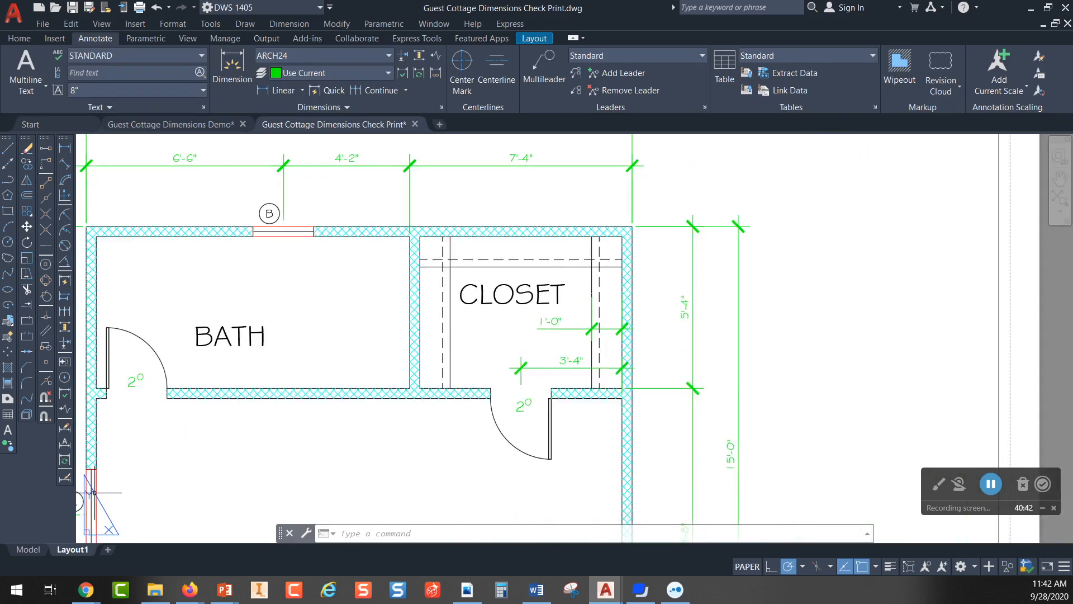
- Return to model space and examine the closet-side face of the bath partition wall and the adjacent solid shelf line
click(26, 548)
scroll(457, 285, up, 6)
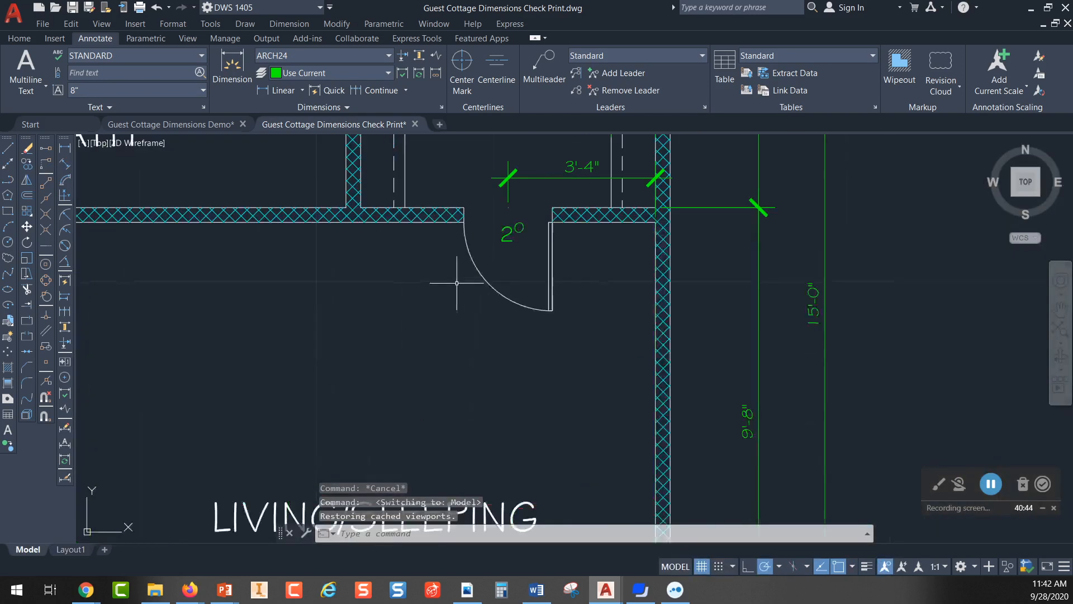
scroll(496, 356, down, 3)
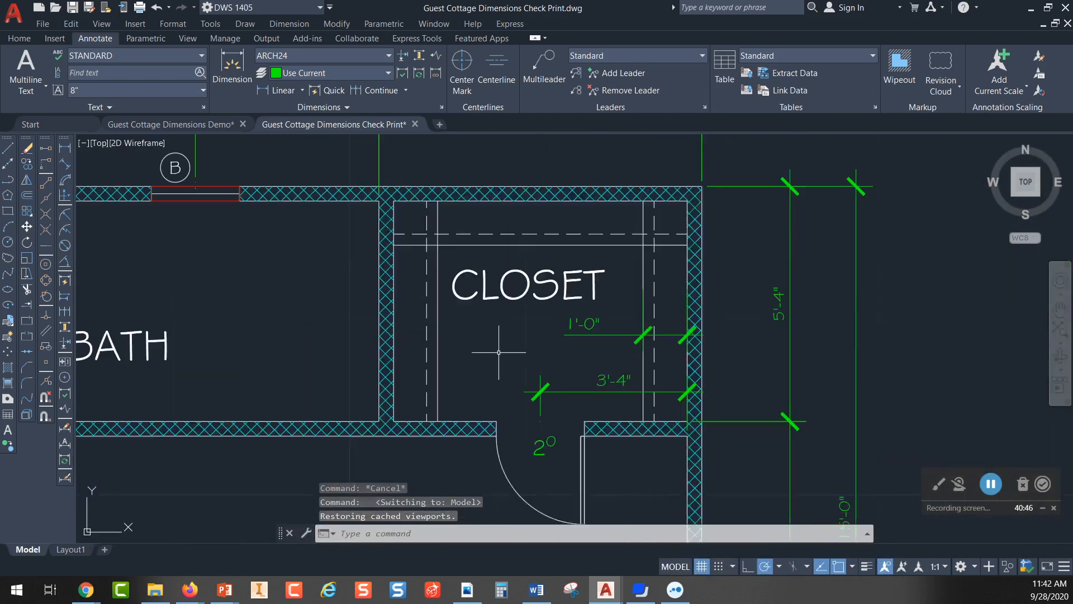
click(394, 334)
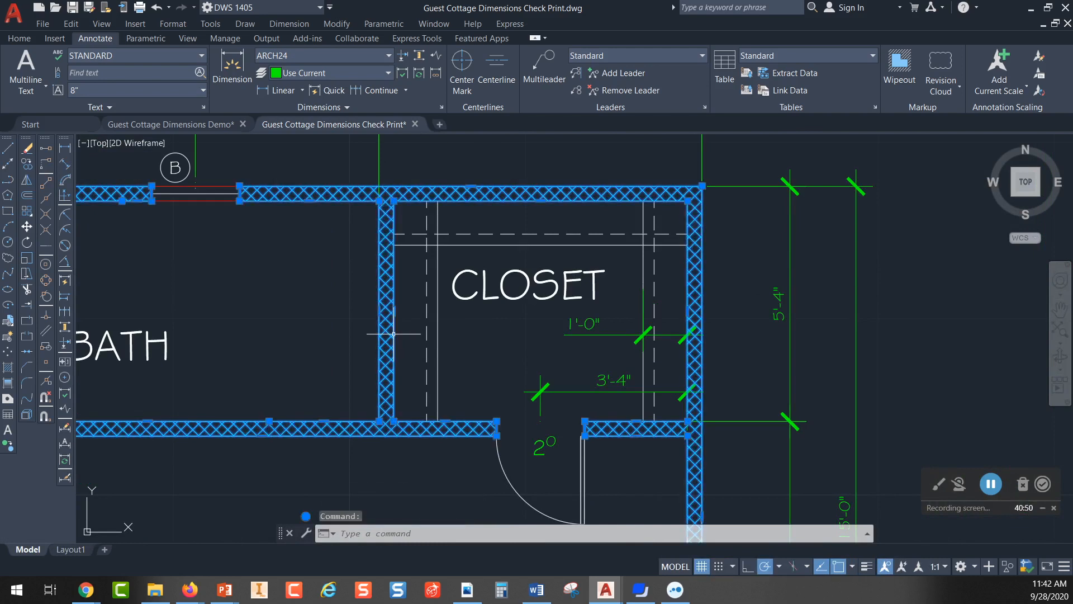
key(Escape)
scroll(404, 332, up, 3)
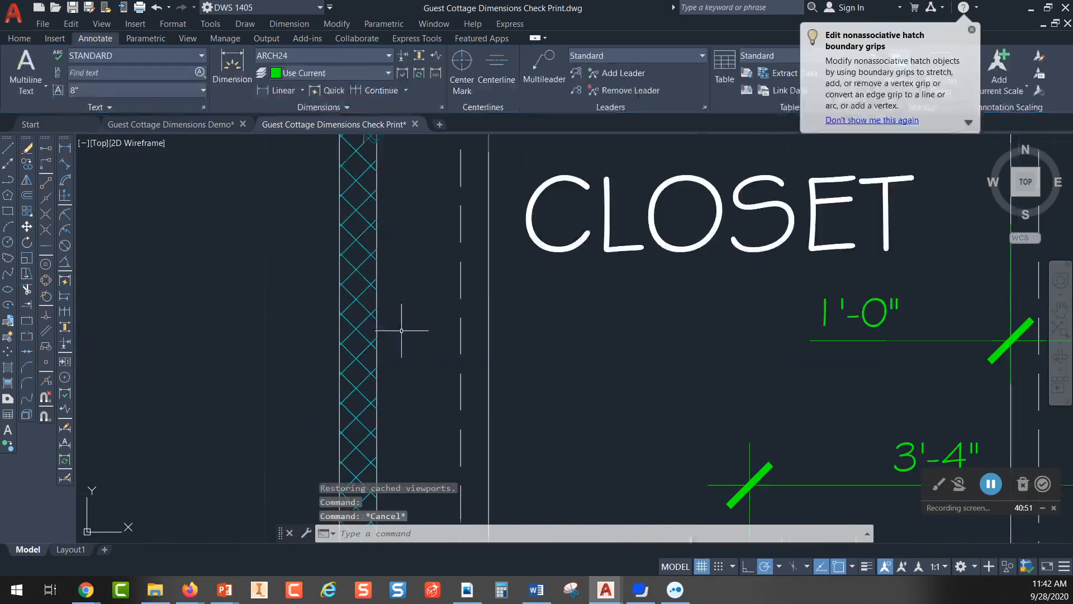
click(377, 301)
scroll(398, 308, down, 5)
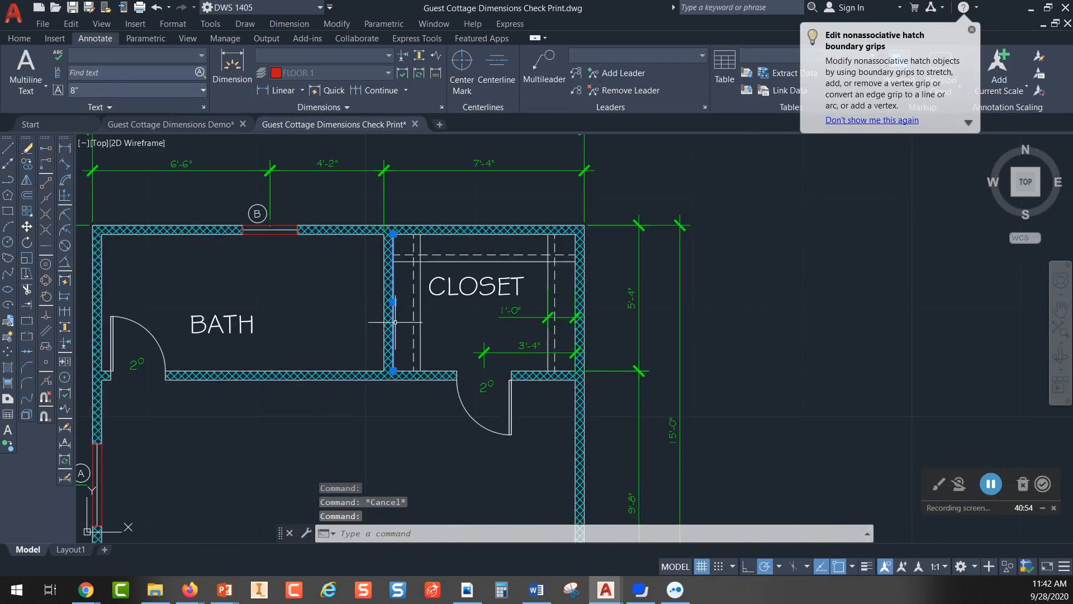
click(421, 322)
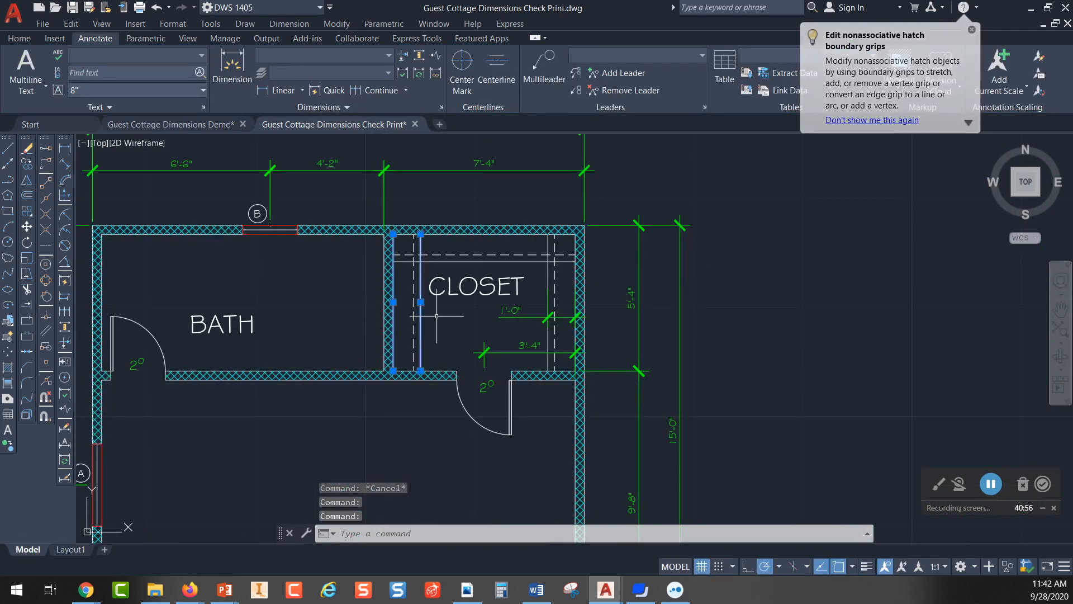
key(Escape)
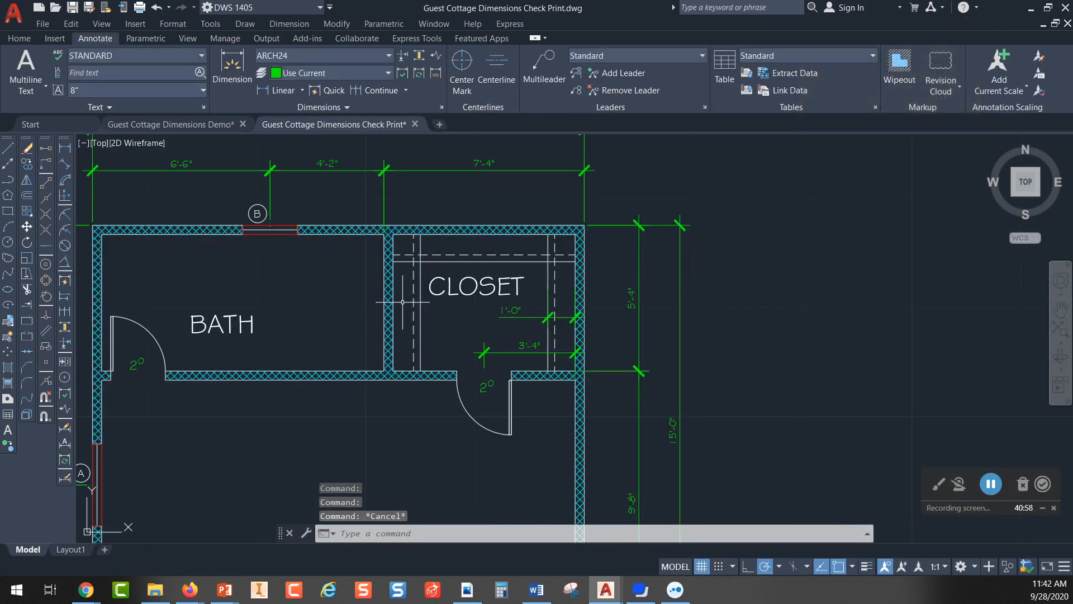
click(422, 302)
key(Escape)
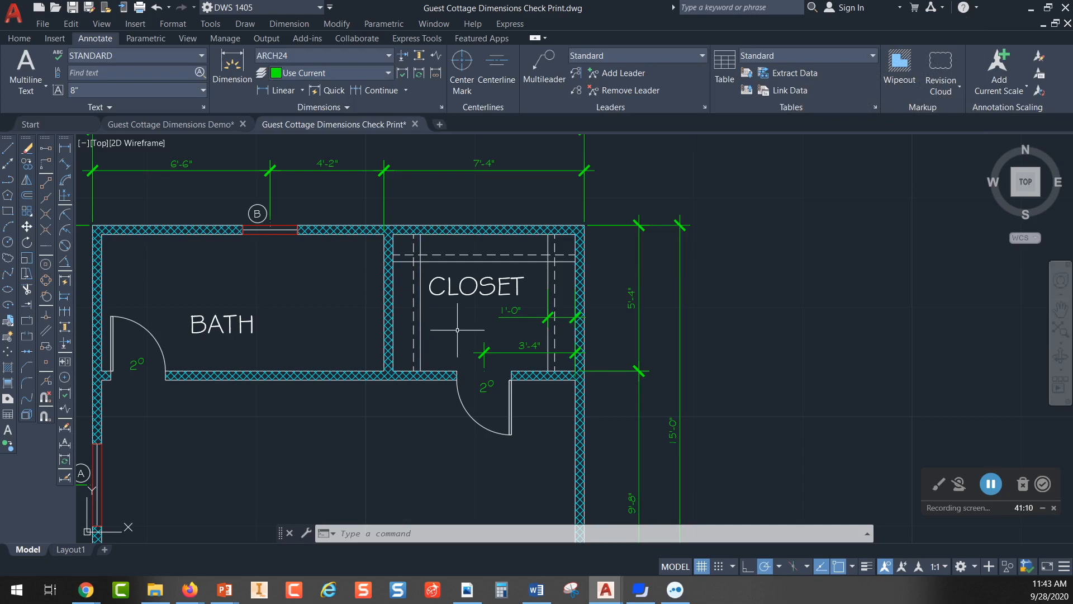
- Examine the dashed closet rod line together with the shelf line near the bath partition
click(413, 289)
scroll(410, 291, up, 4)
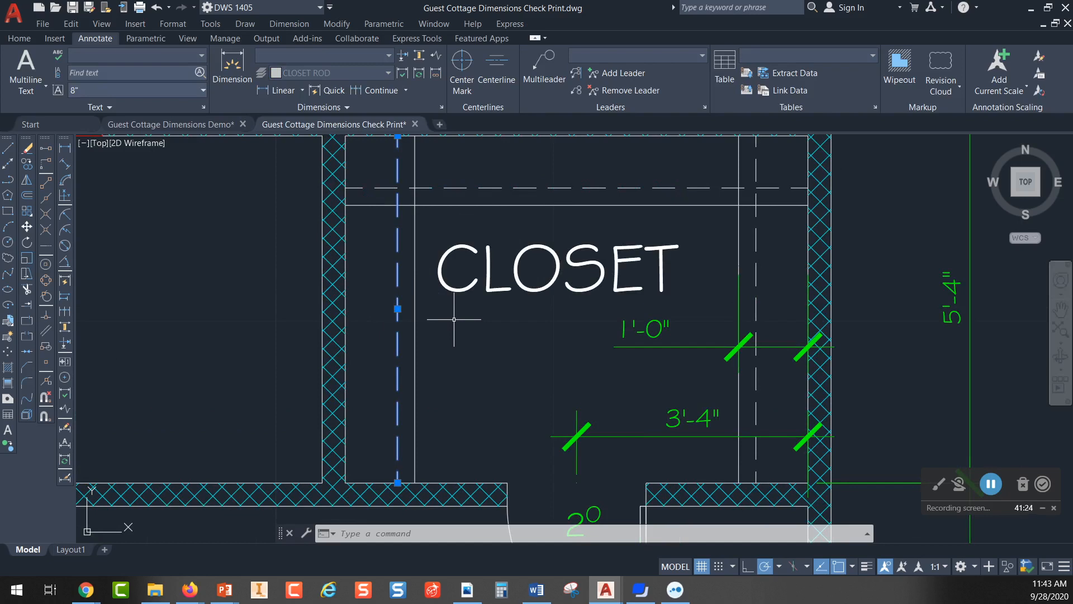
click(416, 332)
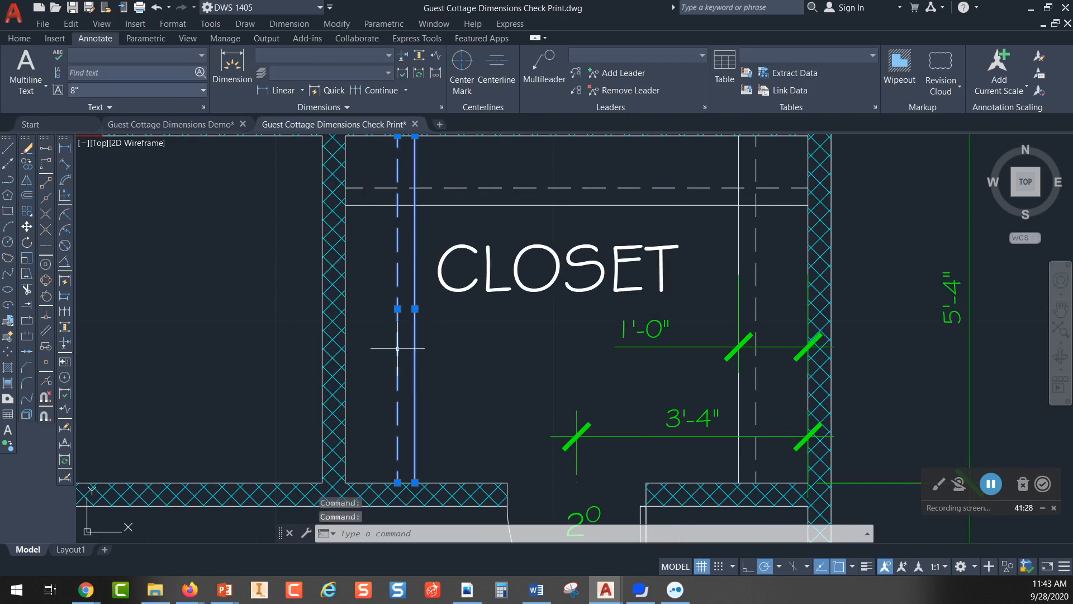
key(Escape)
- Examine the 1'-0" dimension between the closet's shelf line and the inside face of the exterior wall
middle_drag(494, 348, 413, 361)
mouse_move(628, 265)
middle_down()
mouse_move(606, 270)
mouse_move(551, 223)
middle_up()
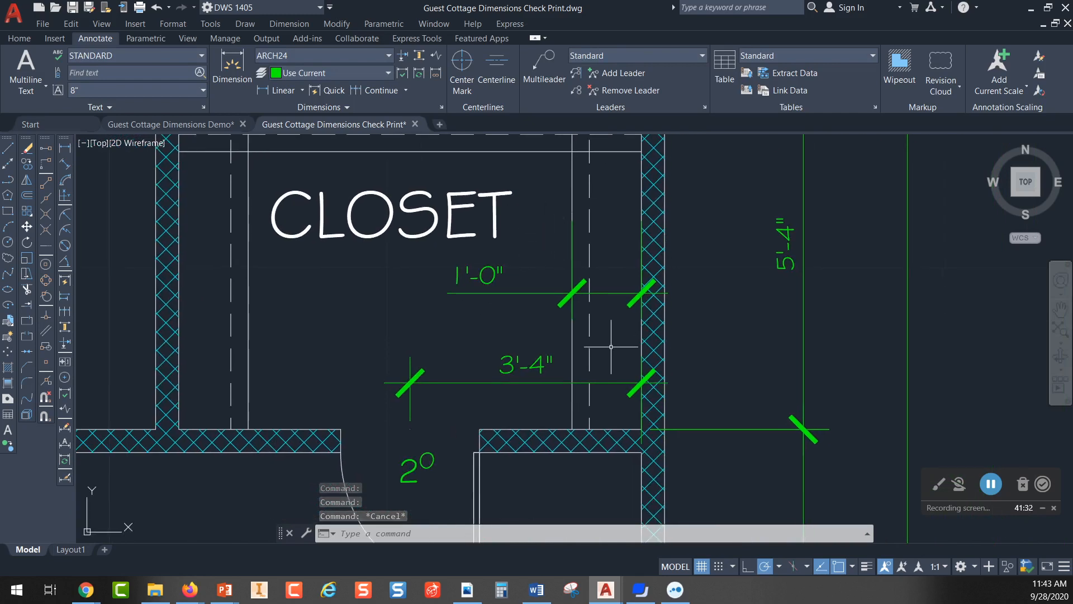
scroll(611, 346, up, 3)
scroll(608, 374, down, 3)
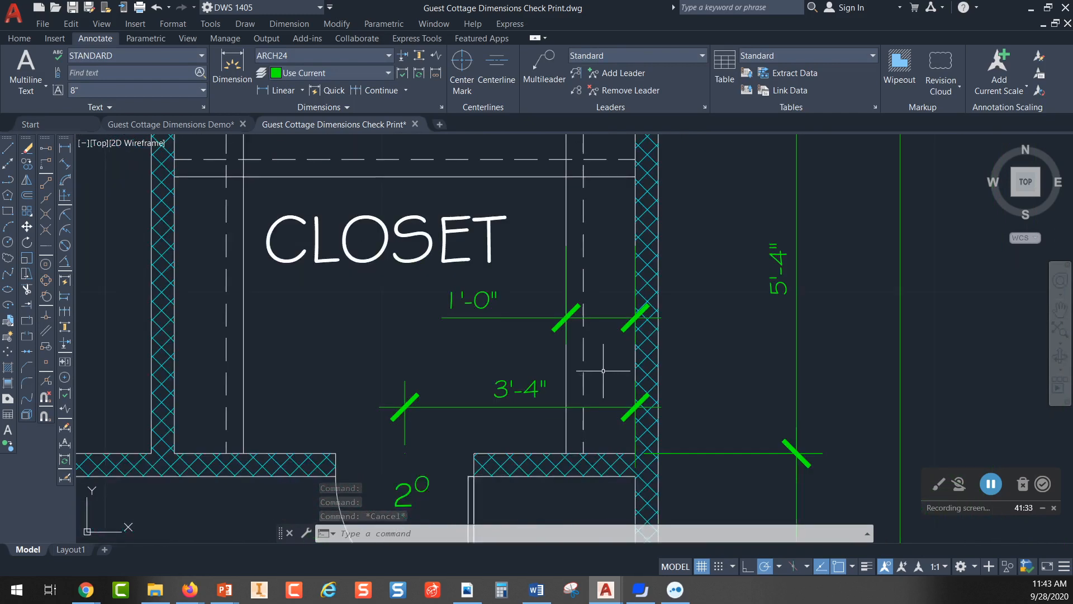
click(516, 316)
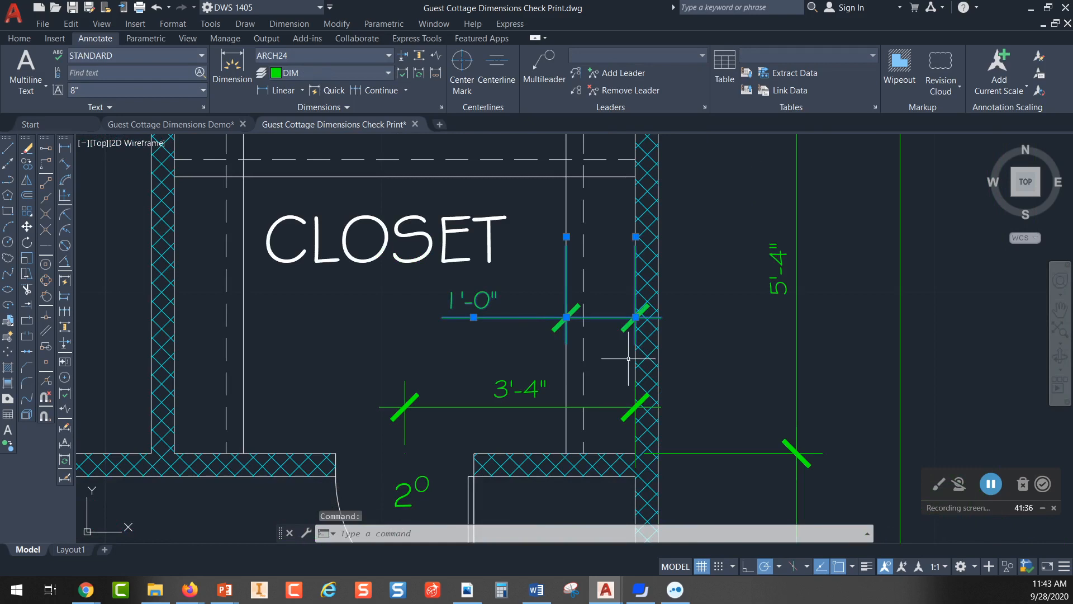
key(Escape)
key(Escape)
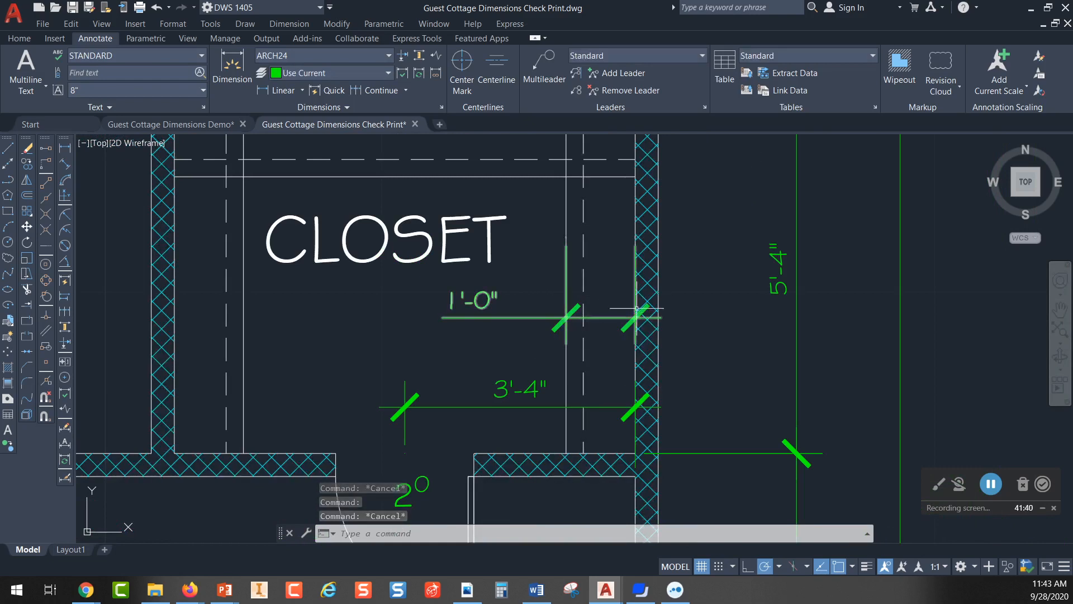
- Examine the closet's 1'-0" shelf dimension and the 3'-4" dimension locating the centre of the closet door opening
scroll(533, 317, up, 2)
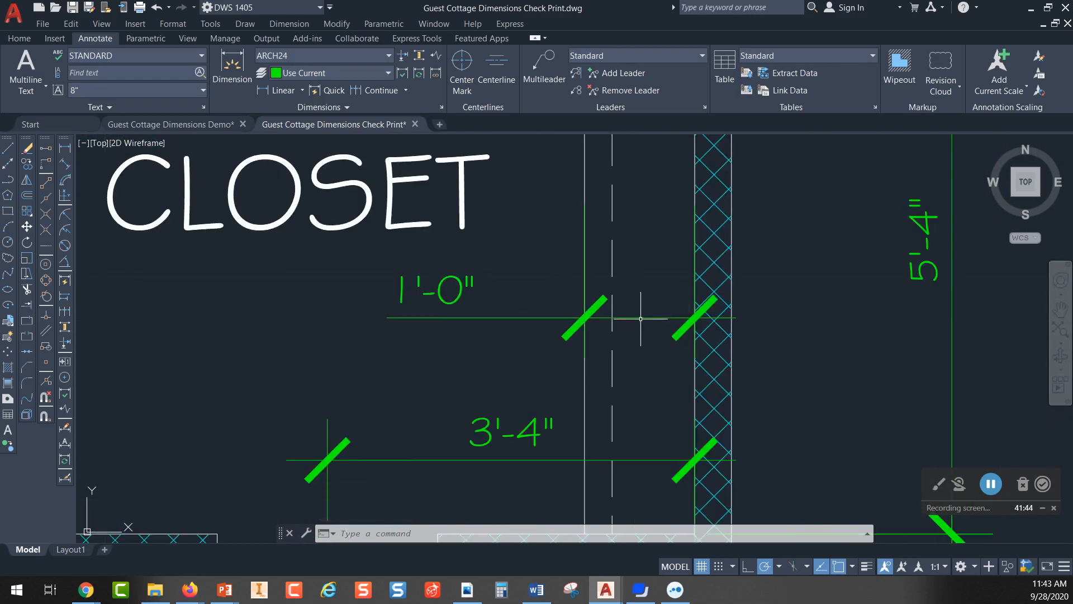
scroll(510, 297, down, 2)
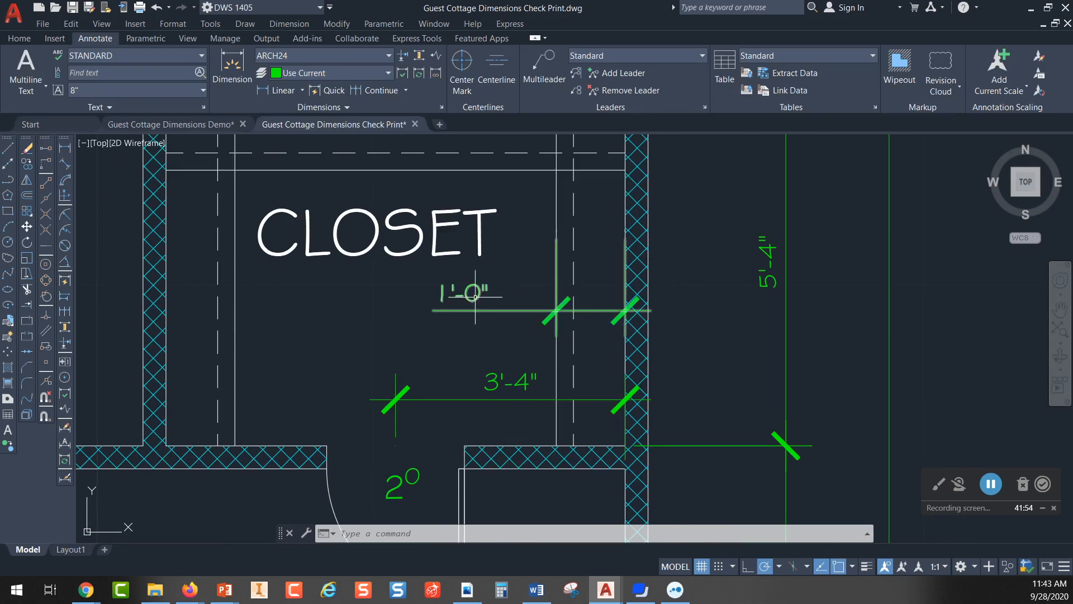
mouse_move(474, 300)
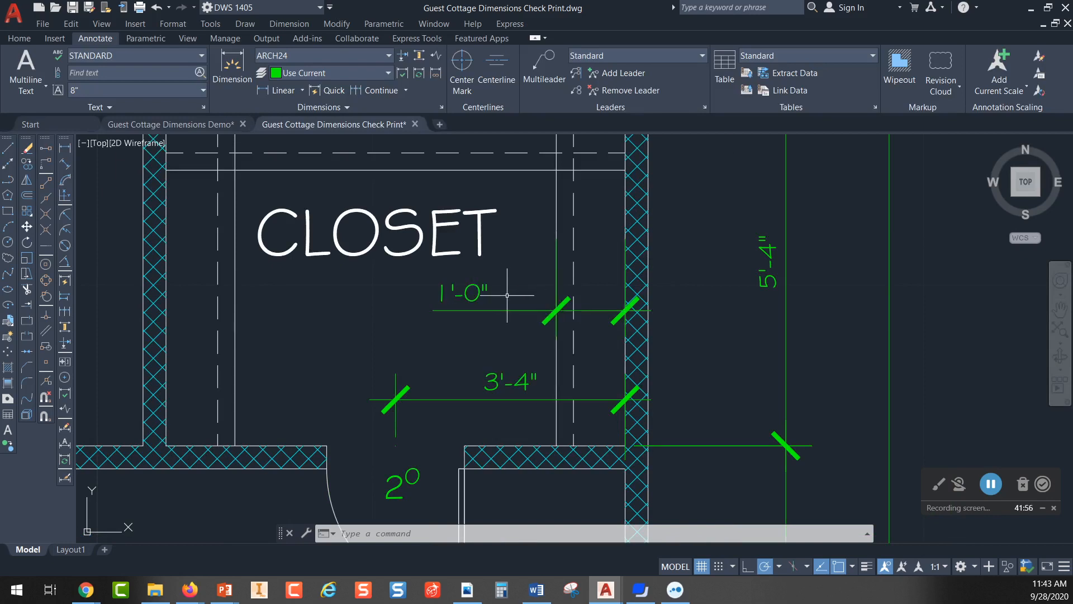
middle_drag(525, 351, 527, 305)
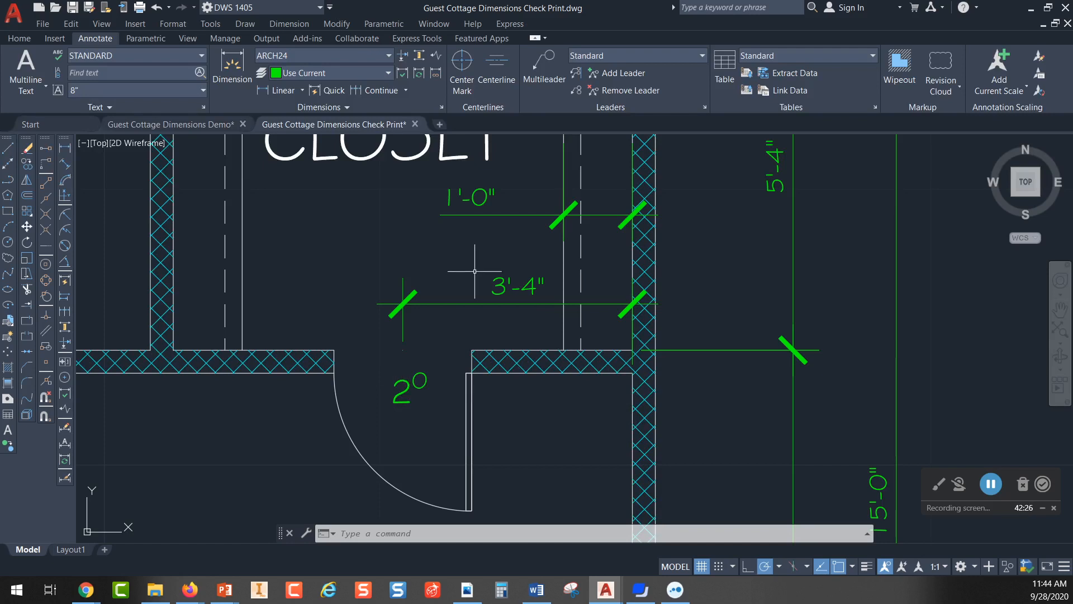
middle_drag(531, 438, 495, 335)
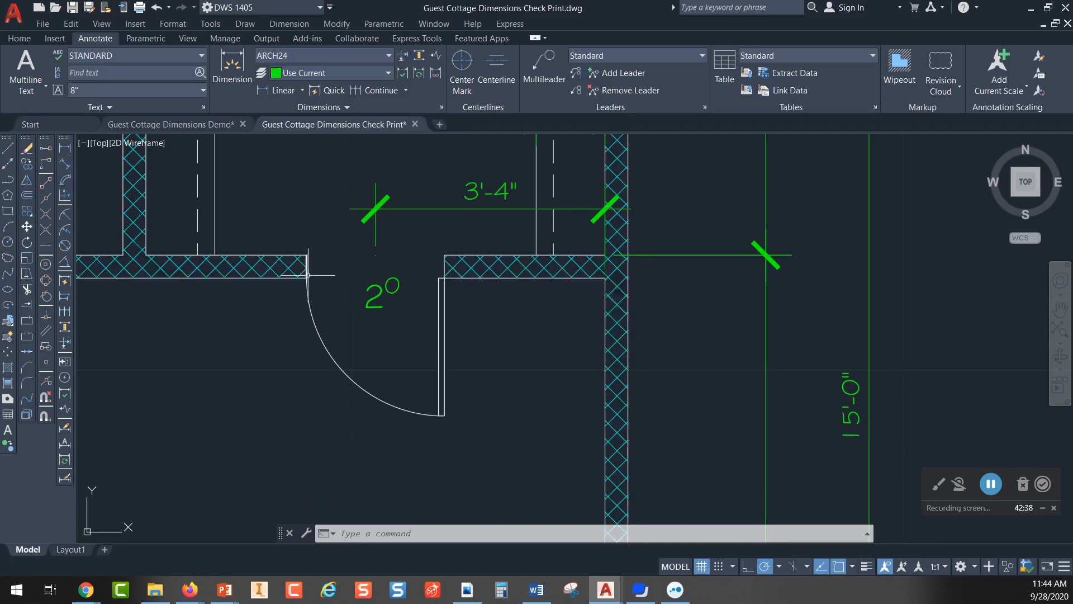
middle_drag(372, 288, 393, 381)
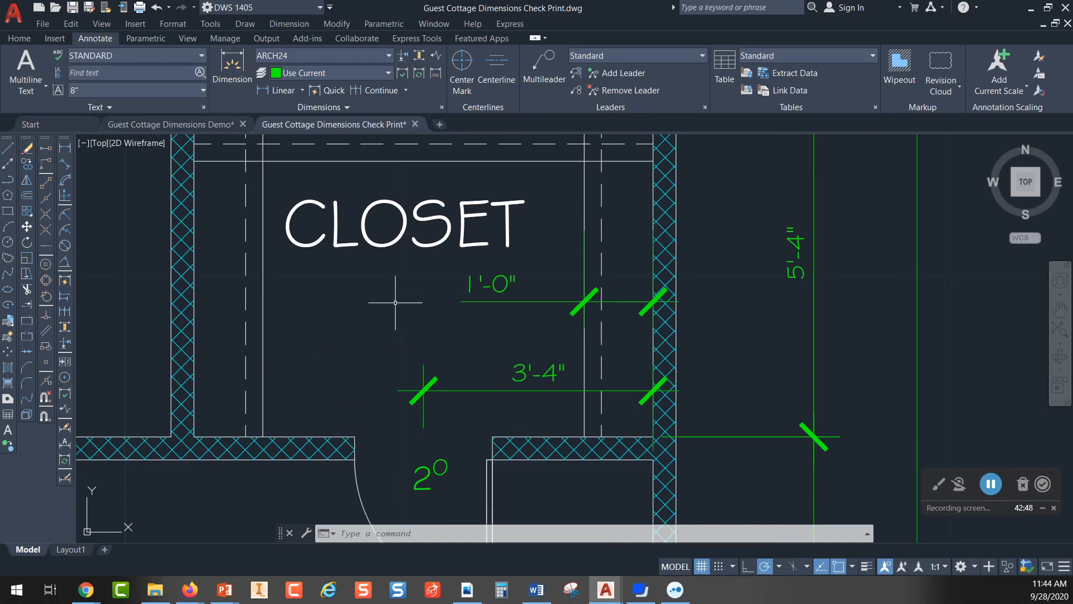
mouse_move(391, 328)
middle_down()
mouse_move(376, 314)
mouse_move(326, 310)
middle_up()
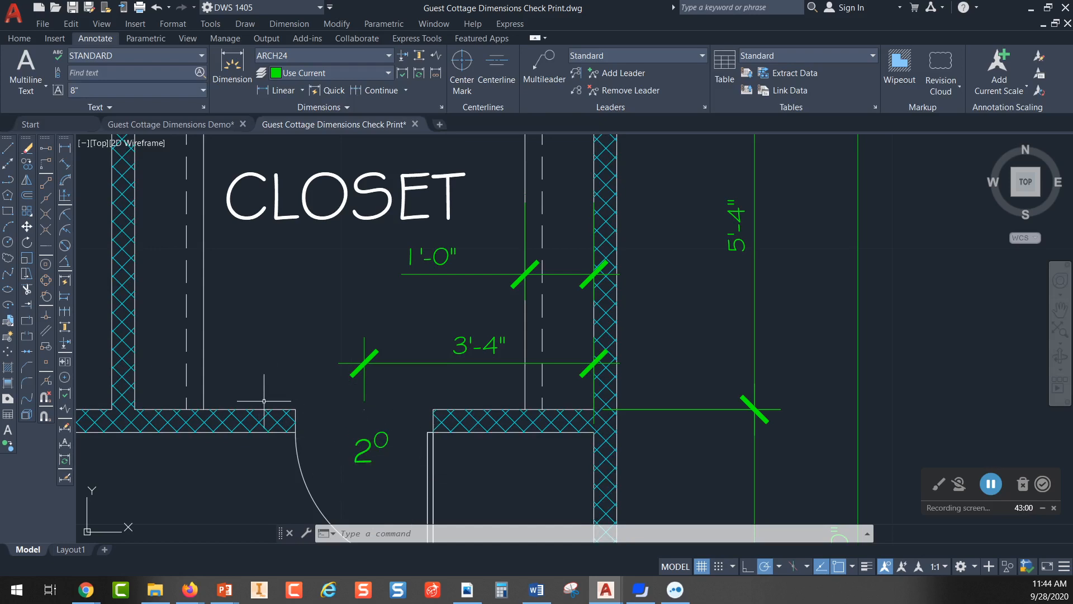
- Switch to the Guest Cottage Dimensions Demo drawing, show the whole floor plan and open the Dimension Style Manager
scroll(458, 386, down, 4)
mouse_move(376, 419)
middle_down()
mouse_move(459, 365)
mouse_move(493, 277)
middle_up()
mouse_move(376, 378)
middle_down()
mouse_move(366, 343)
mouse_move(411, 384)
mouse_move(420, 369)
middle_up()
scroll(412, 371, down, 3)
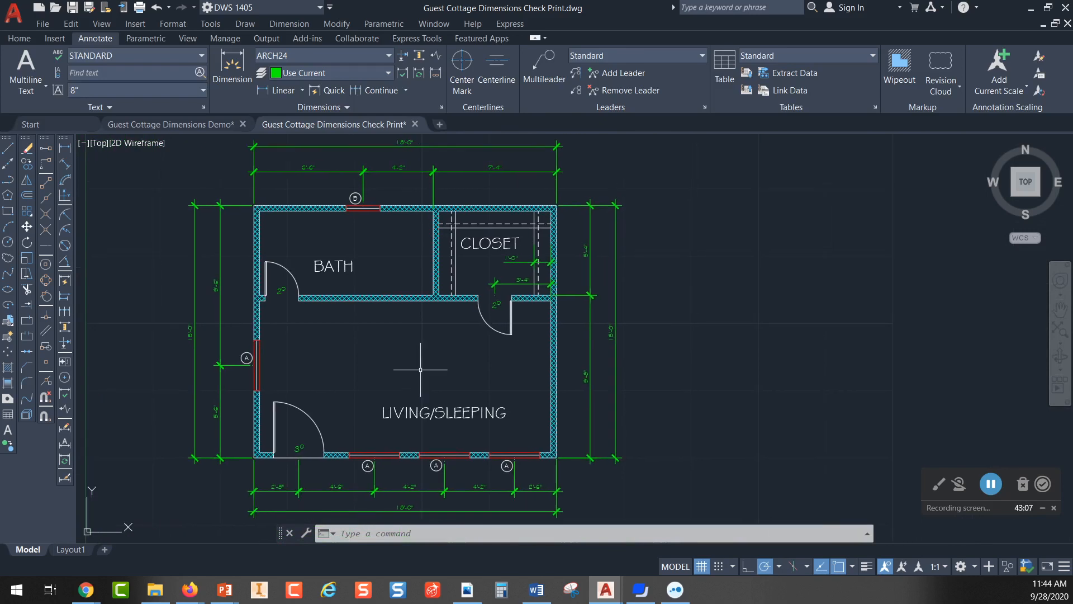
click(208, 124)
mouse_move(491, 335)
middle_down()
mouse_move(422, 347)
mouse_move(426, 339)
middle_up()
scroll(435, 352, down, 2)
scroll(435, 351, up, 2)
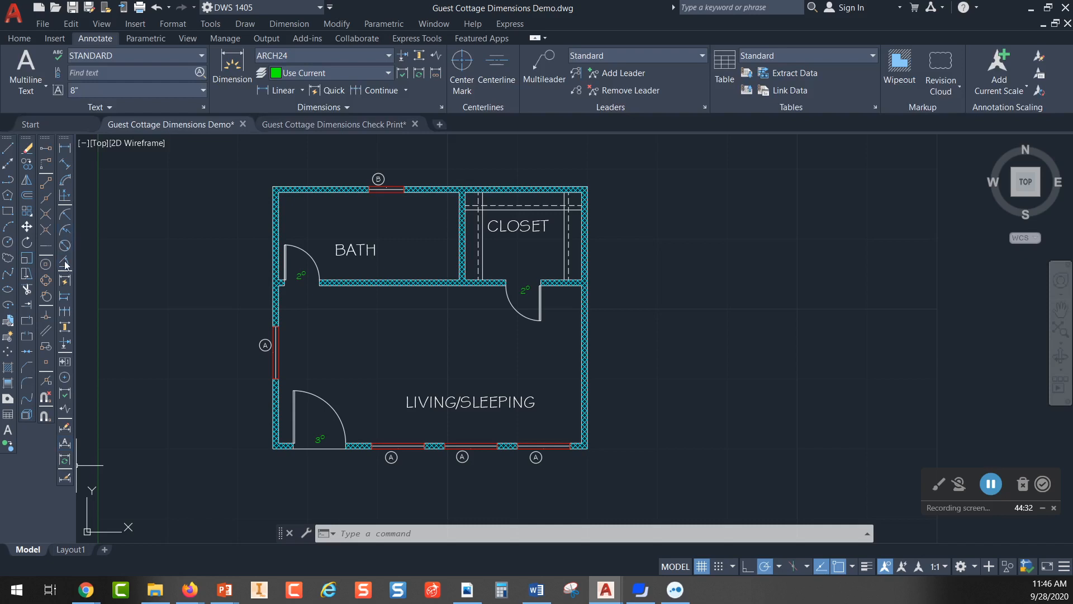
click(65, 479)
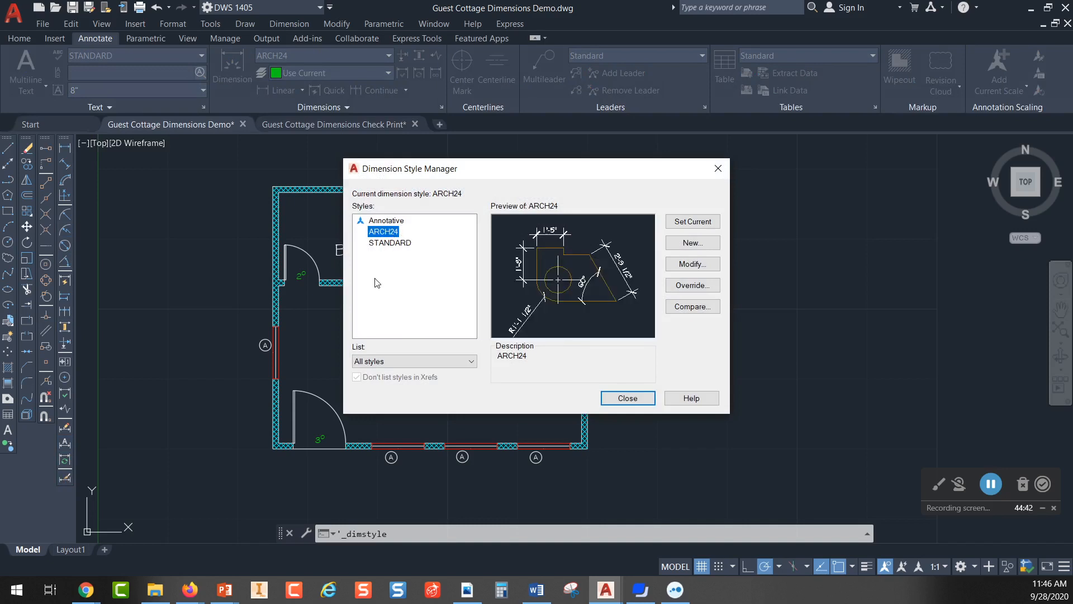
click(390, 244)
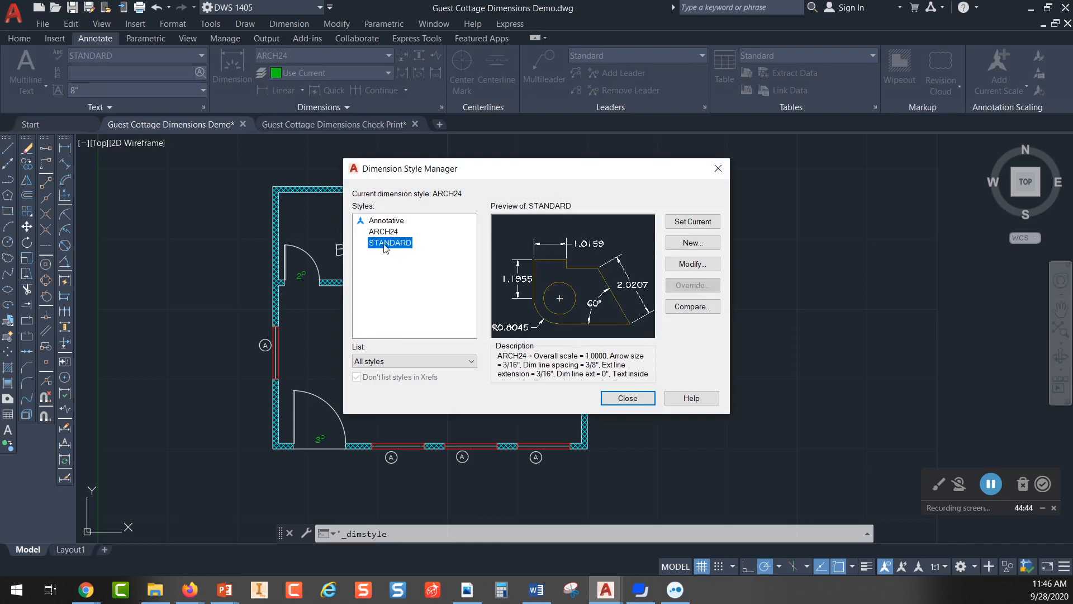
click(691, 244)
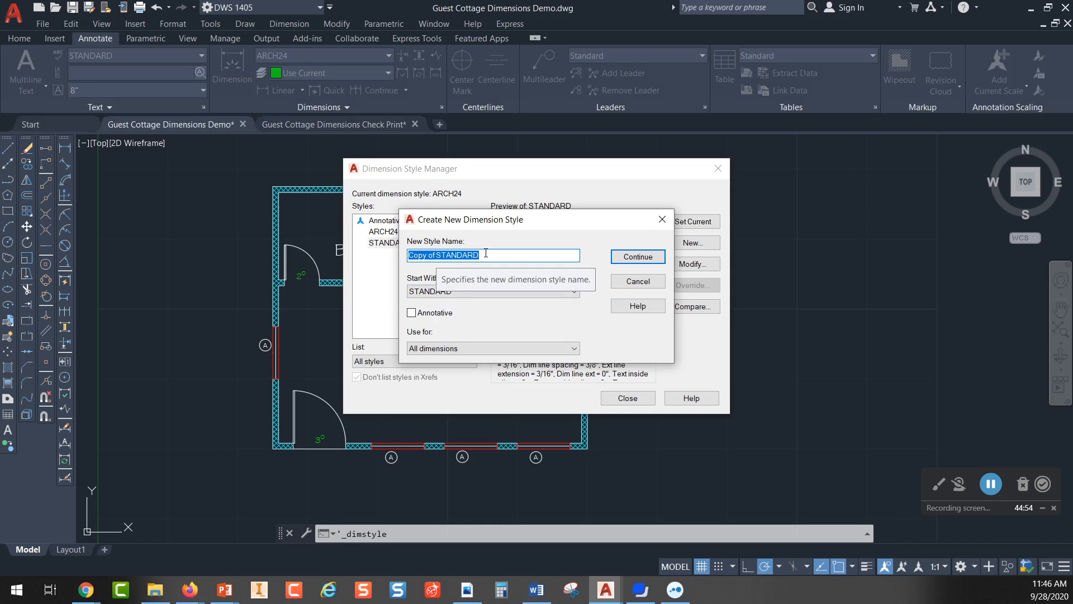
text(ARCH)
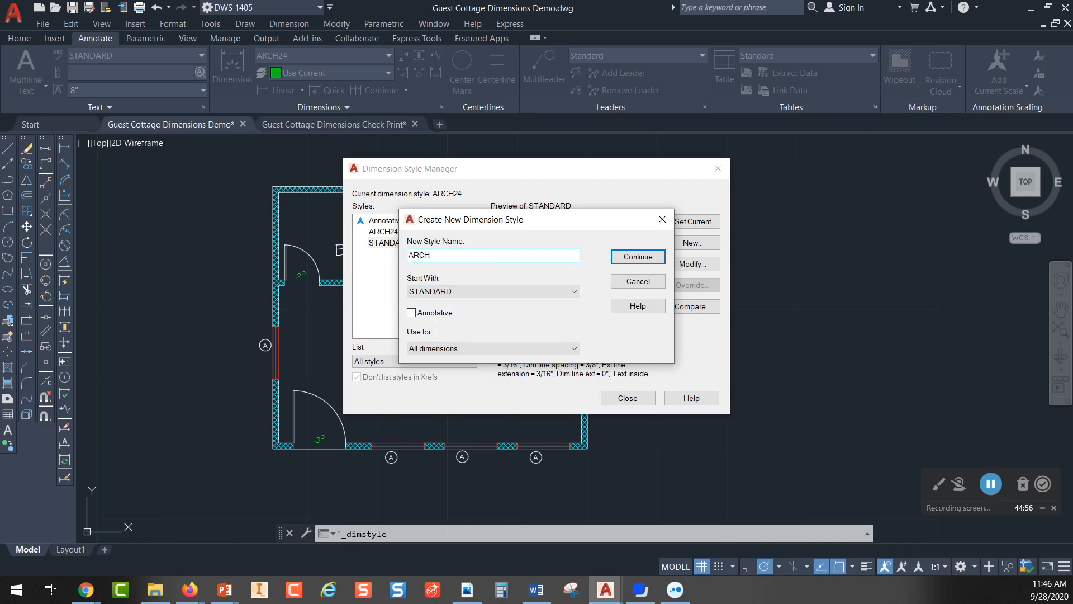
text( 24)
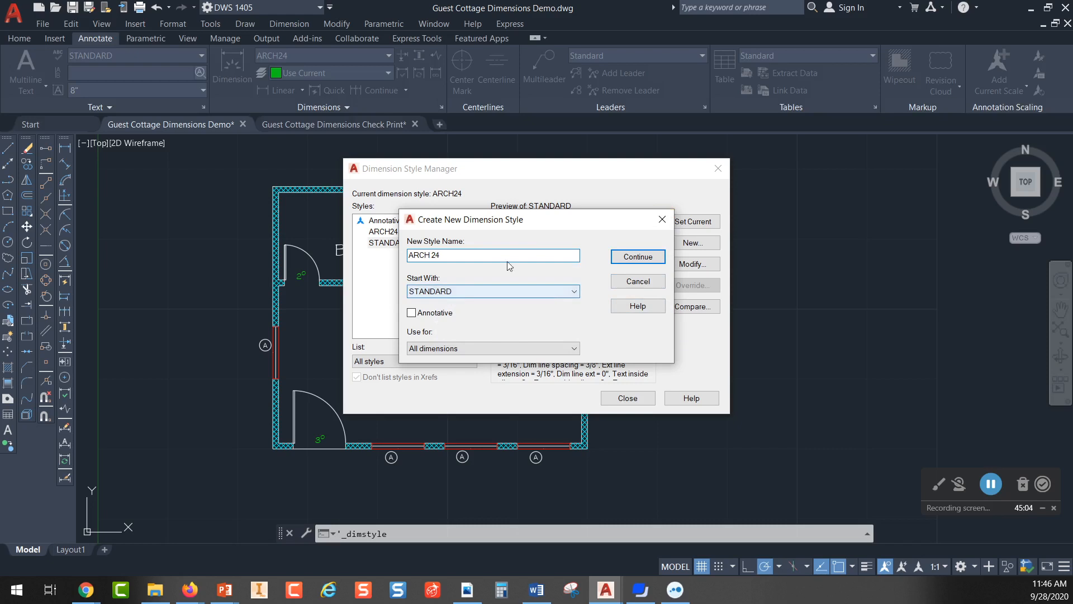
click(662, 219)
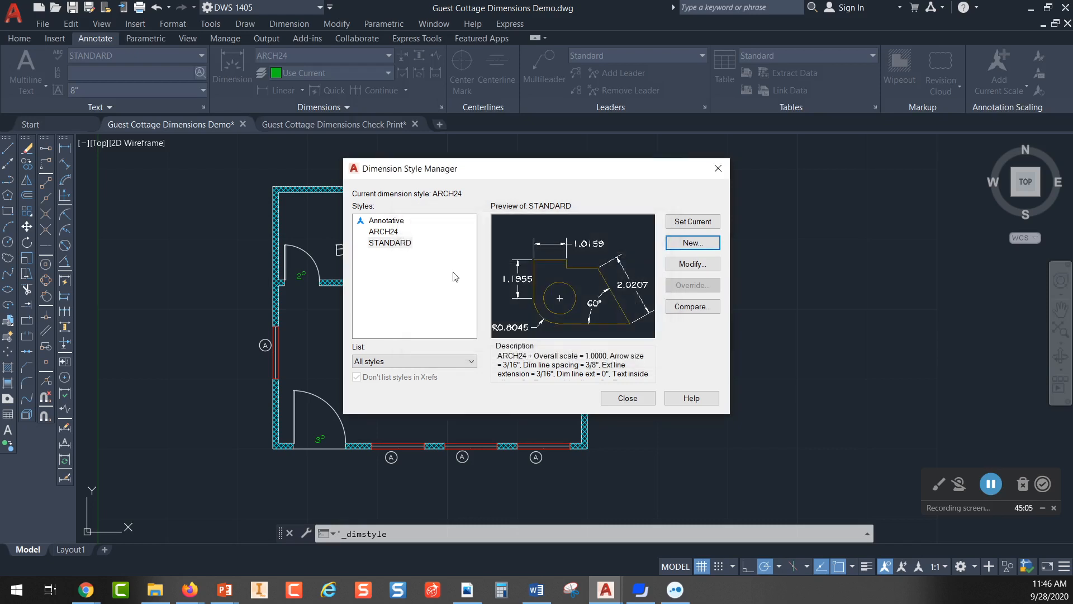
click(394, 245)
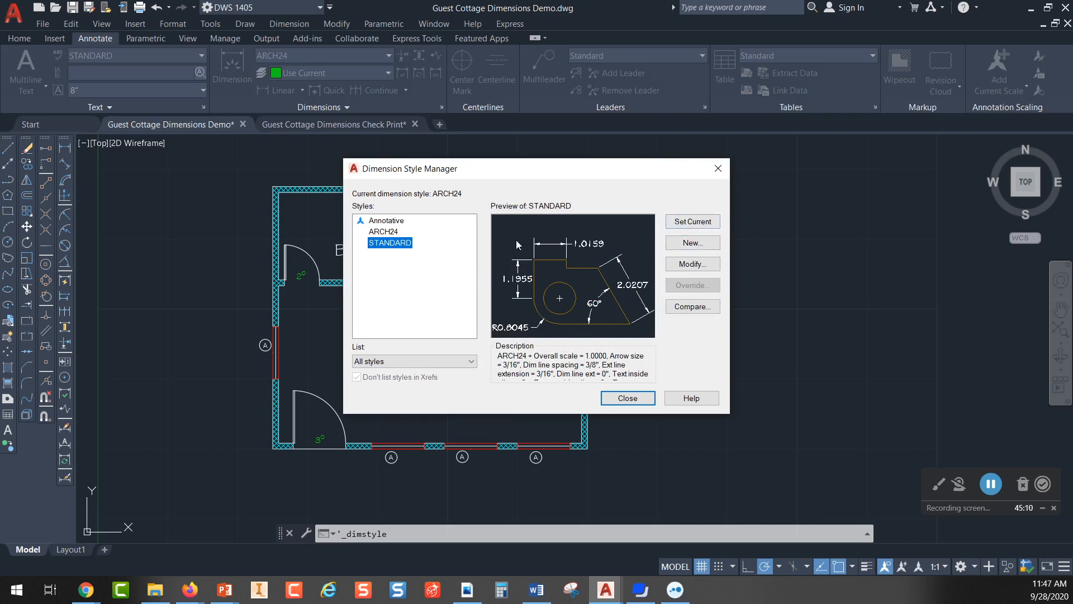
- Modify the ARCH24 dimension style so its linear primary units use a precision of 0'-0 1/16"
click(383, 234)
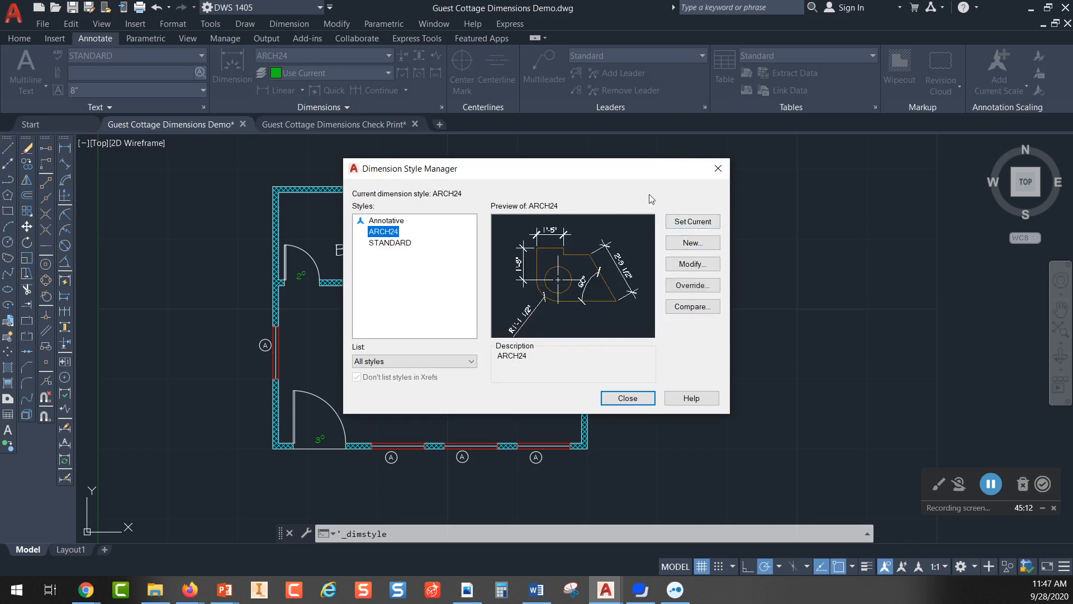
click(693, 264)
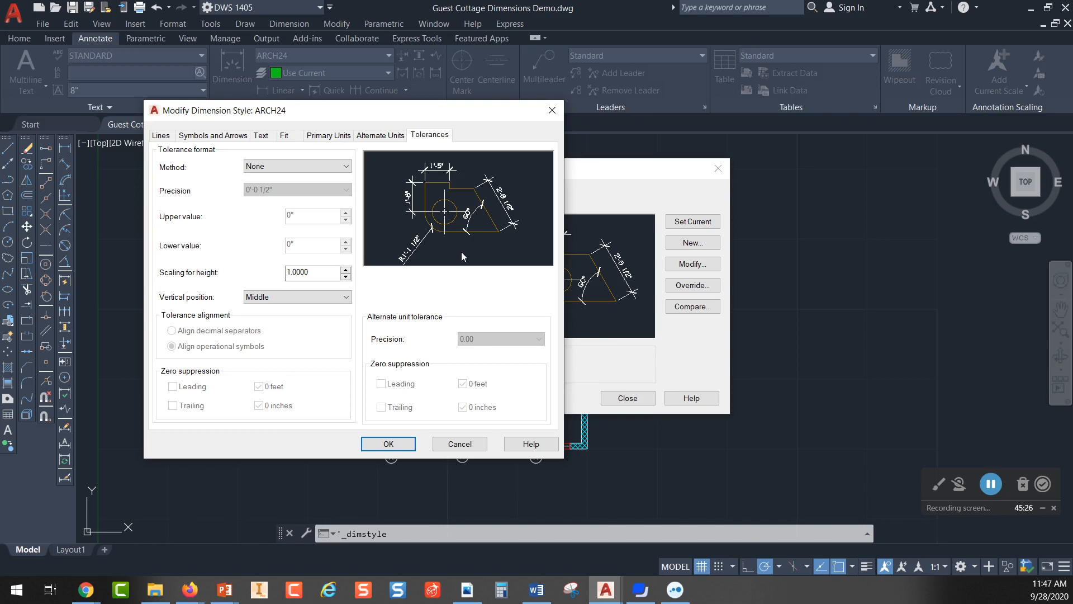
click(328, 136)
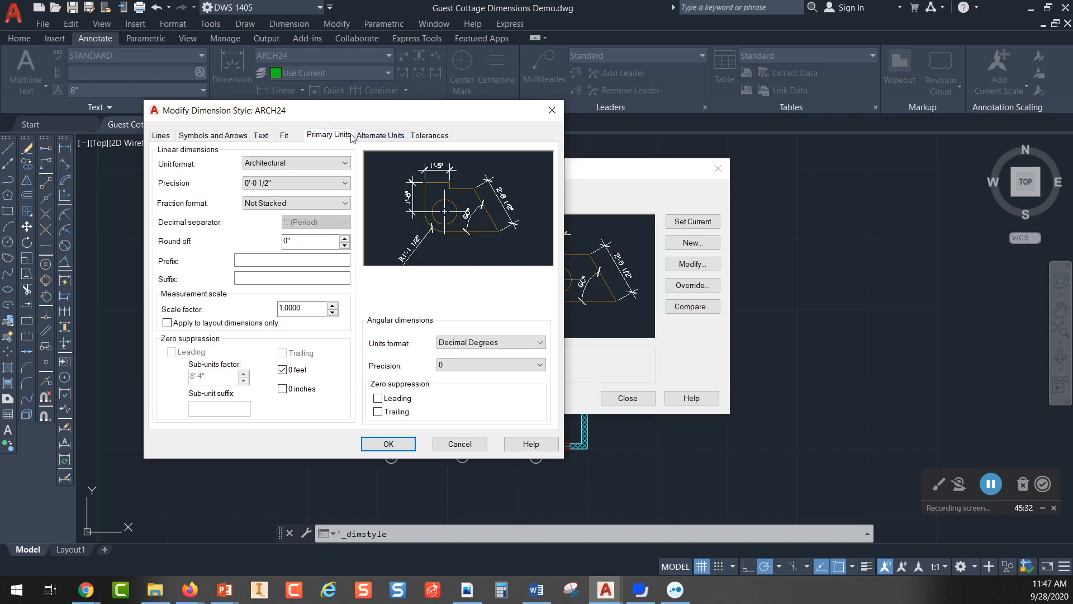
click(319, 183)
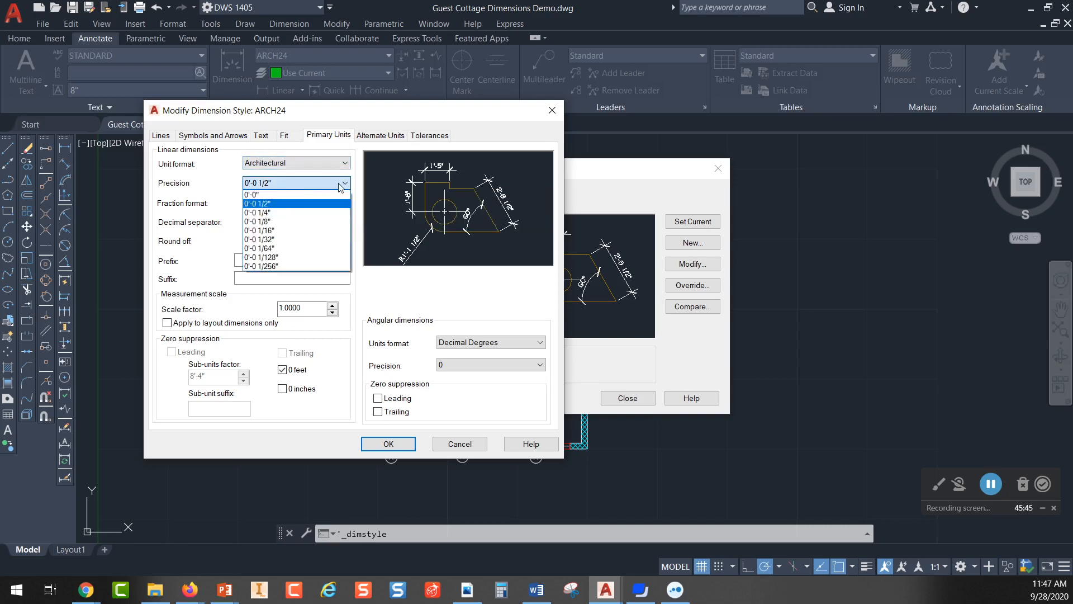
click(270, 231)
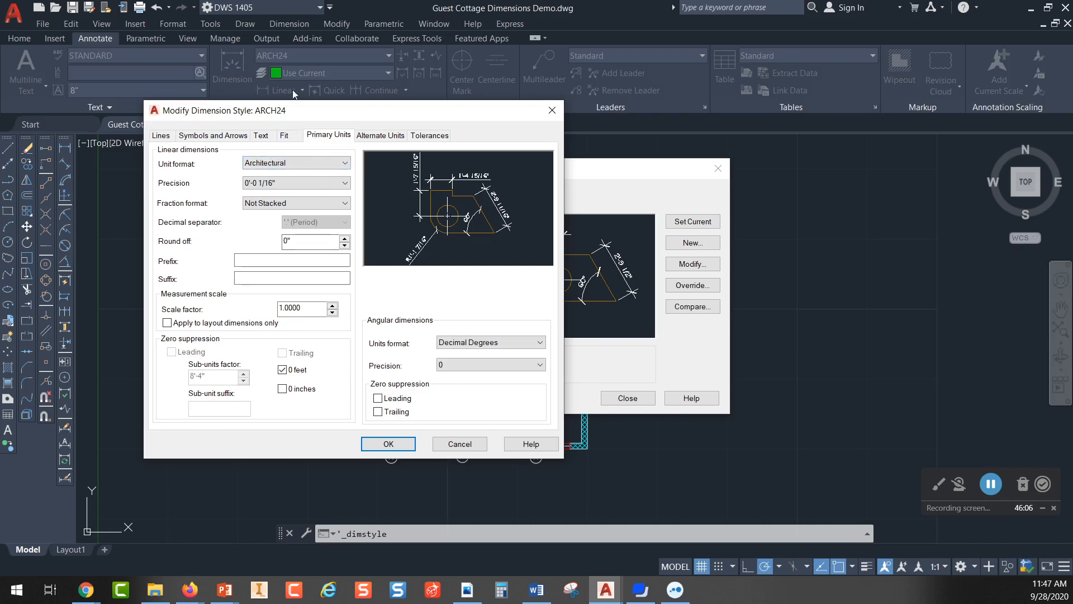
- Pick Architectural tick as the first arrowhead of the ARCH24 style and check its arrow size
click(218, 138)
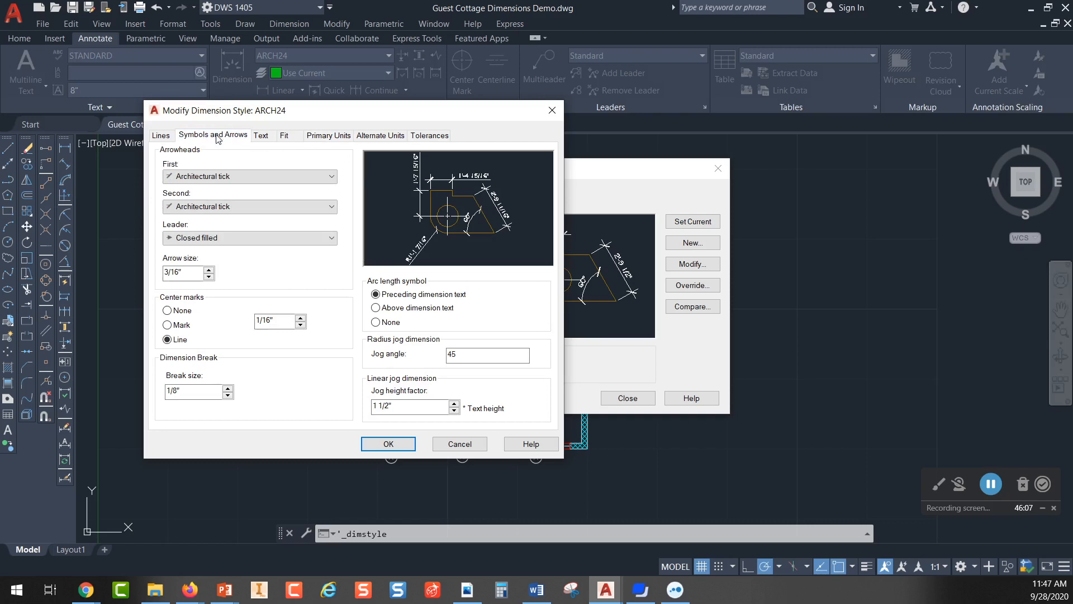
click(270, 177)
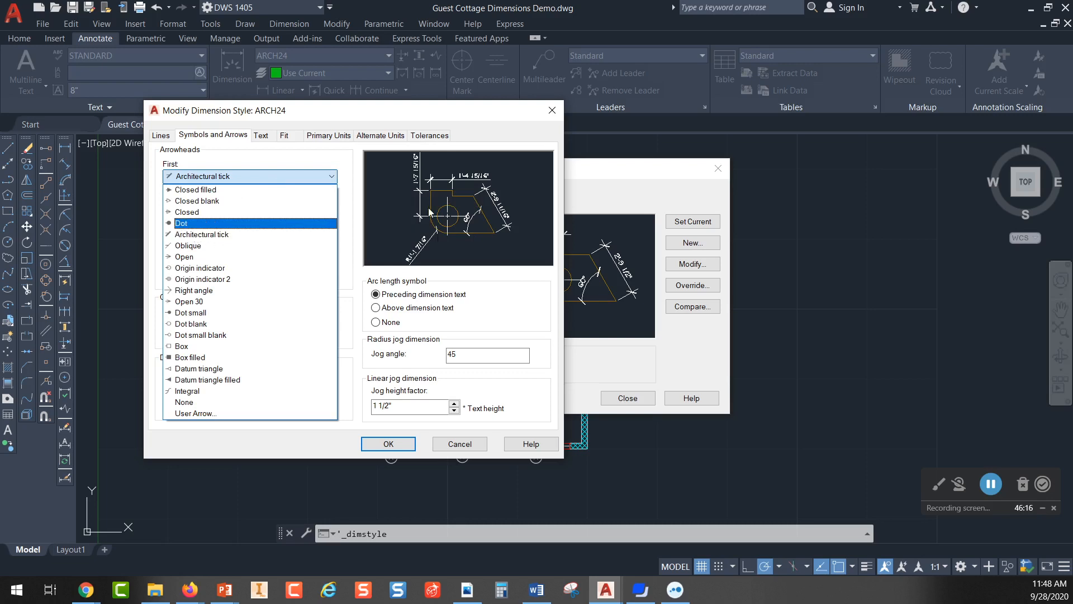
click(204, 235)
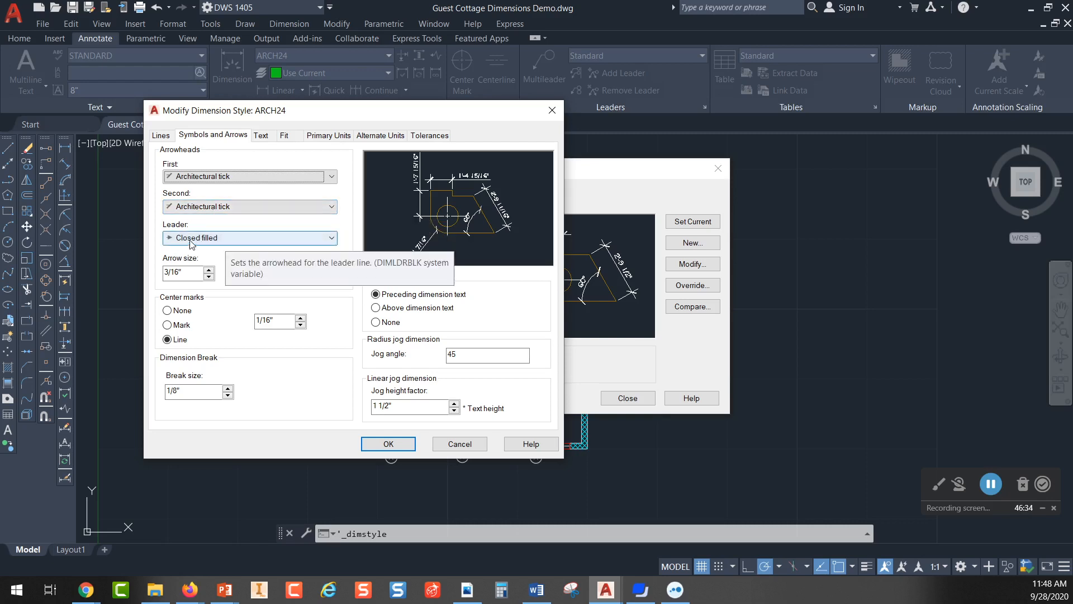
click(190, 273)
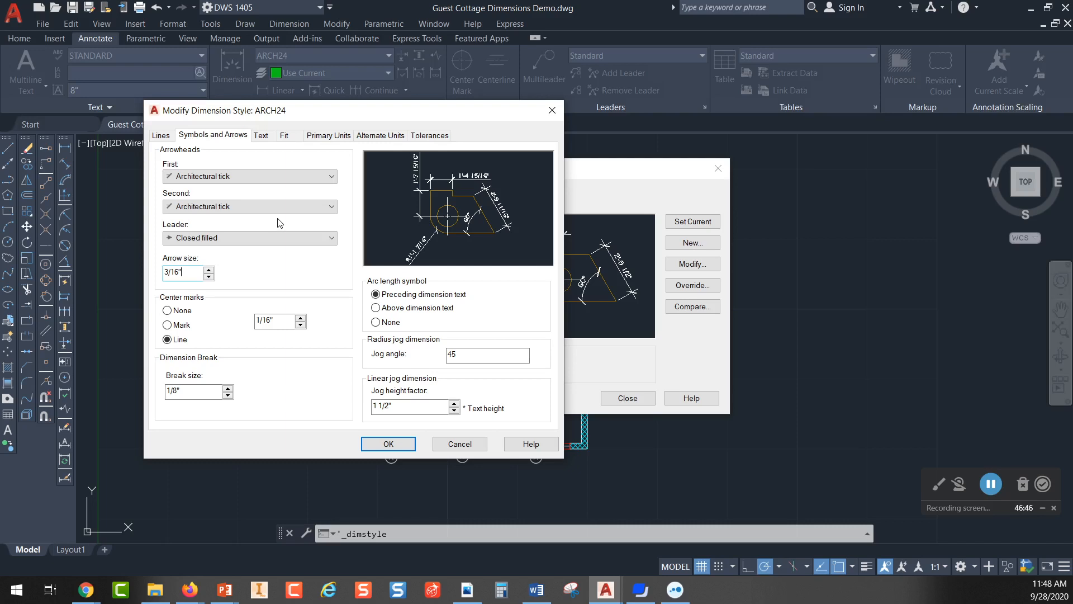
- Review the ARCH24 style's extension beyond ticks, extension beyond dimension lines and offset from origin
click(161, 135)
click(327, 223)
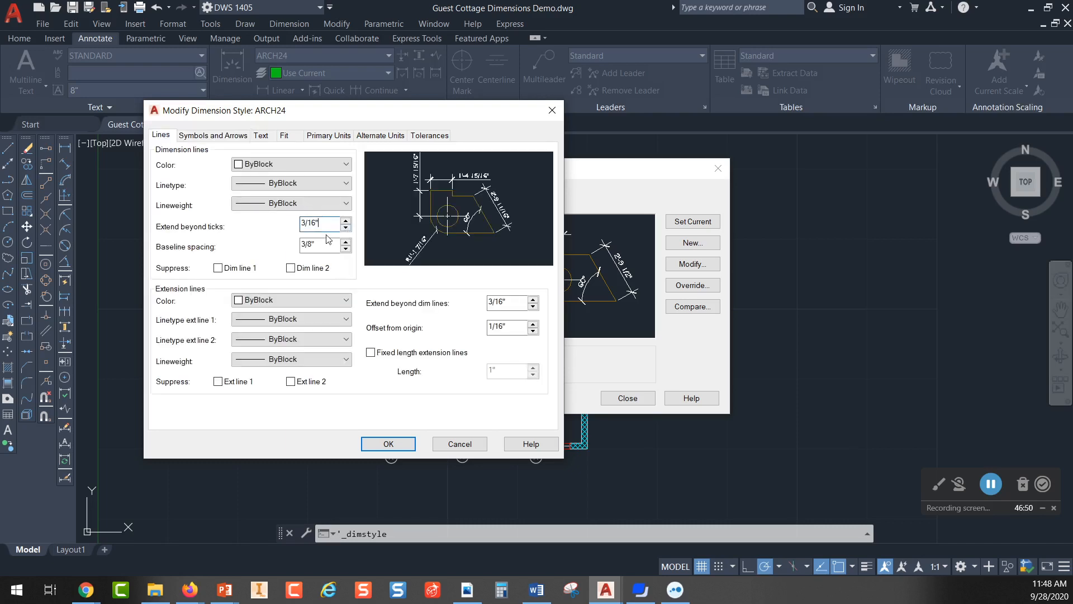
click(506, 303)
click(513, 323)
- Review the ARCH24 style's dimension text height together with its text style
click(261, 137)
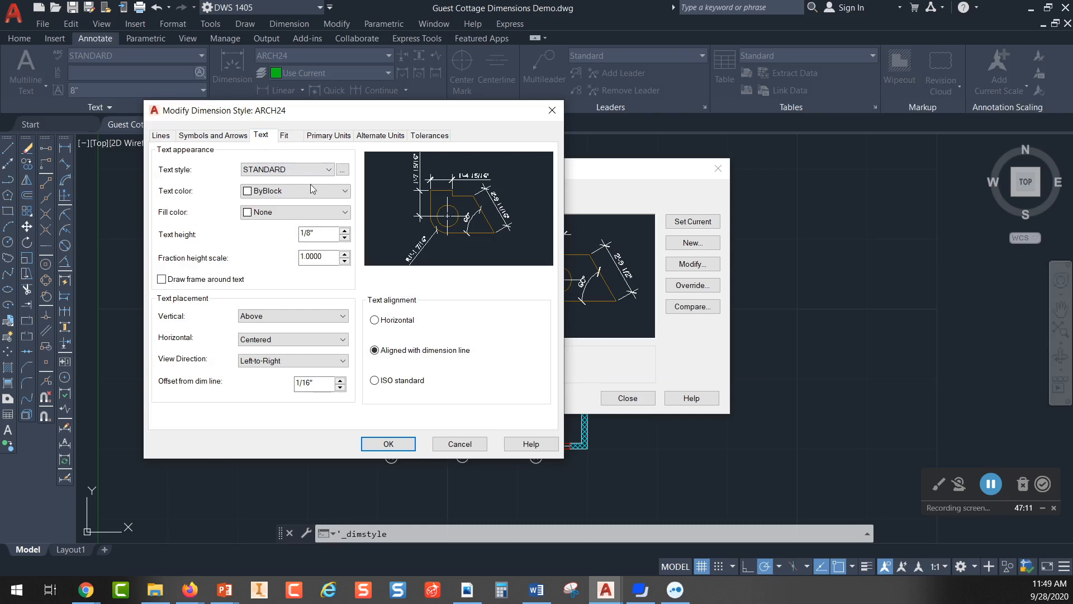
click(332, 234)
double_click(332, 234)
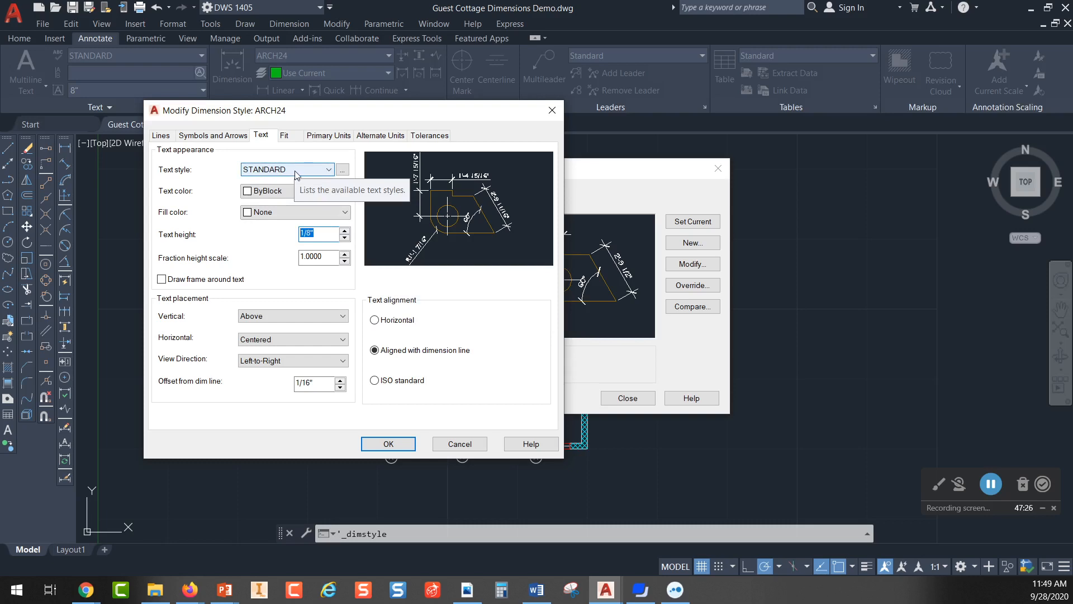
click(324, 237)
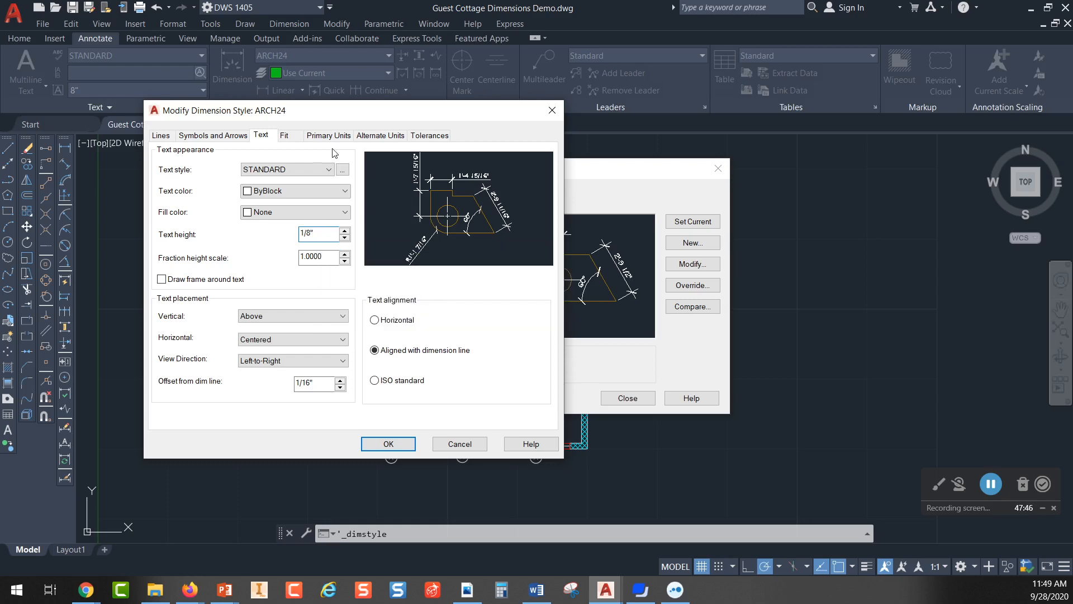
- Check the overall scale used for the ARCH24 style's dimension features
click(294, 136)
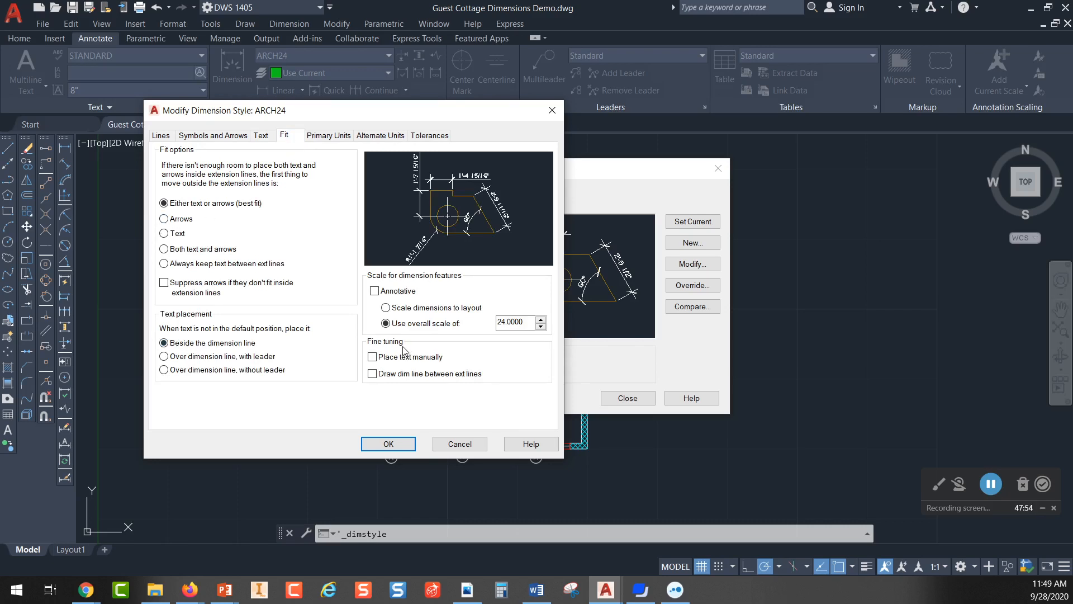
drag(529, 321, 495, 322)
click(422, 325)
click(526, 323)
drag(526, 323, 493, 322)
click(526, 321)
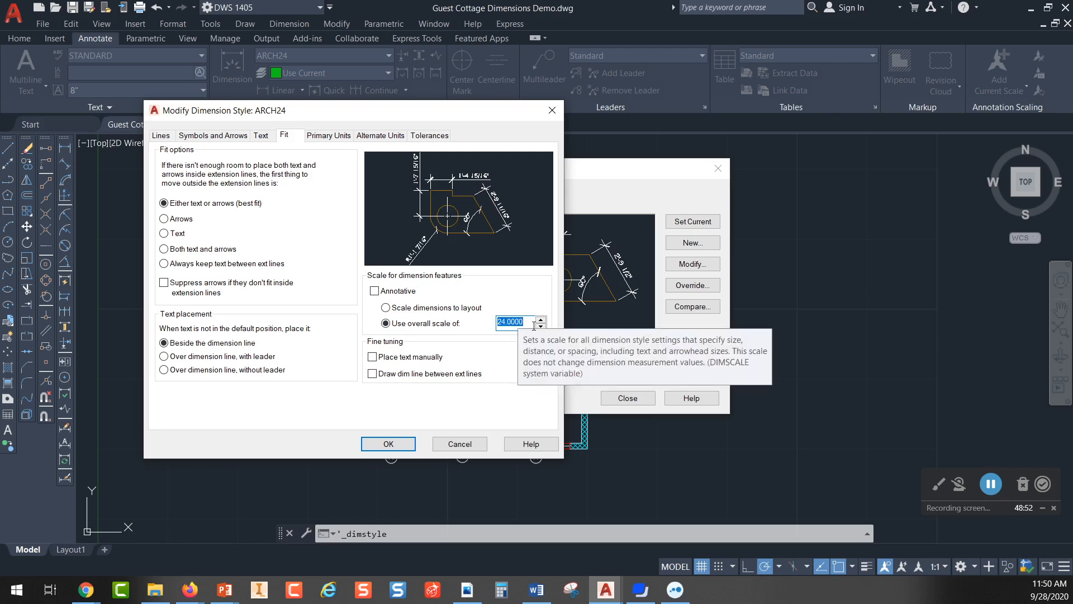
- Accept the ARCH24 style changes, make ARCH24 the current dimension style and close the Dimension Style Manager
click(390, 444)
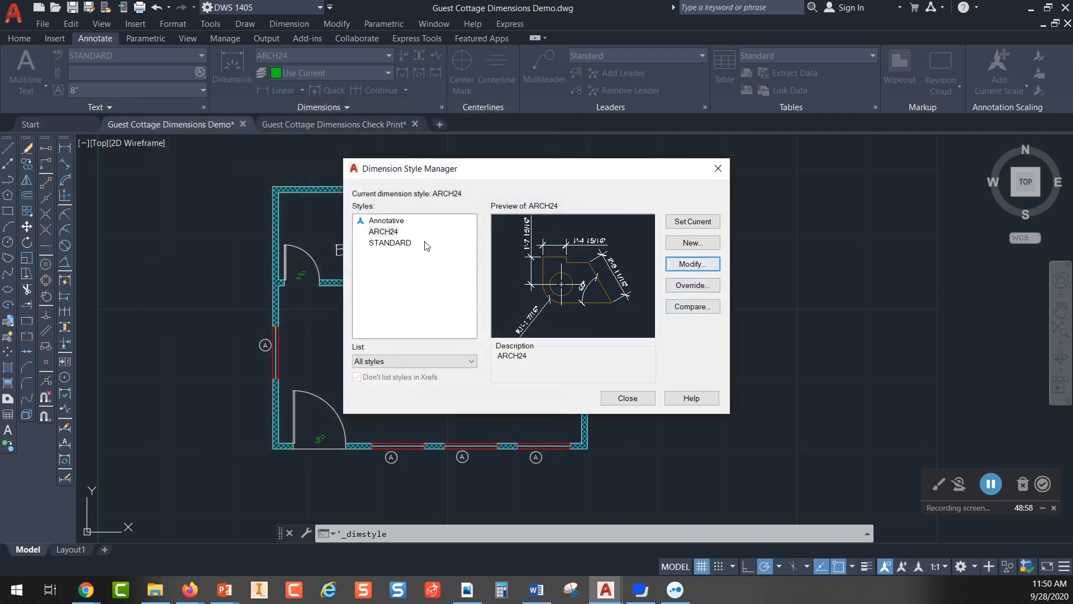
click(395, 232)
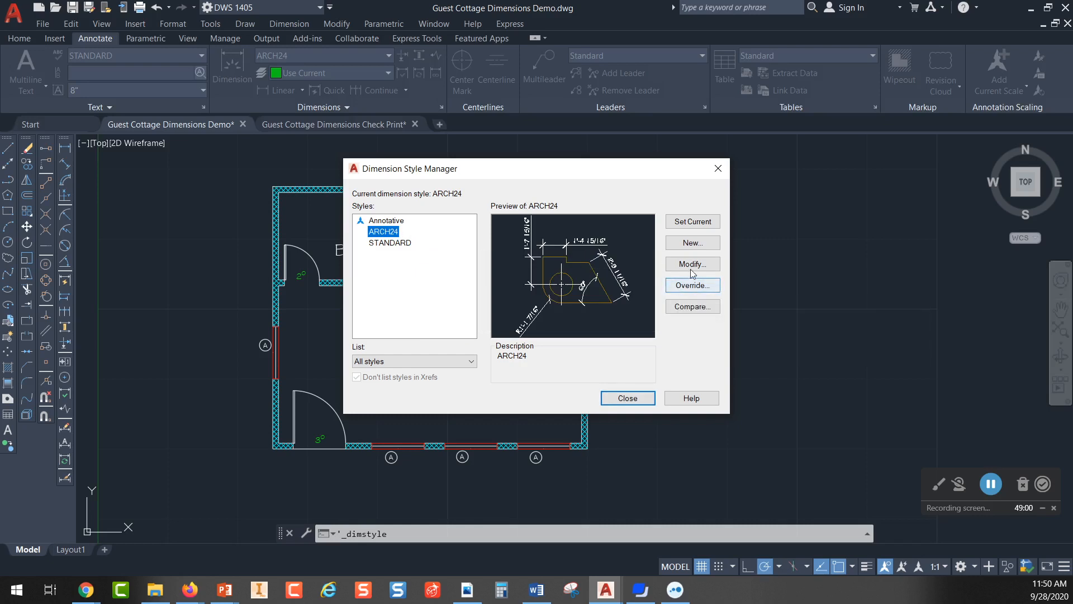
click(692, 221)
click(628, 398)
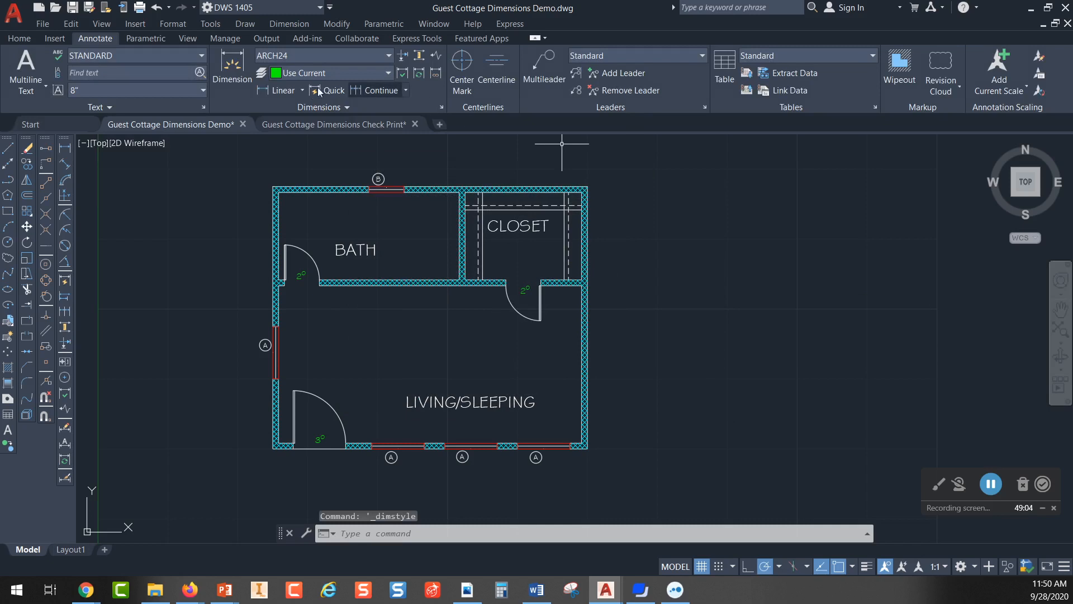
key(Escape)
key(Escape)
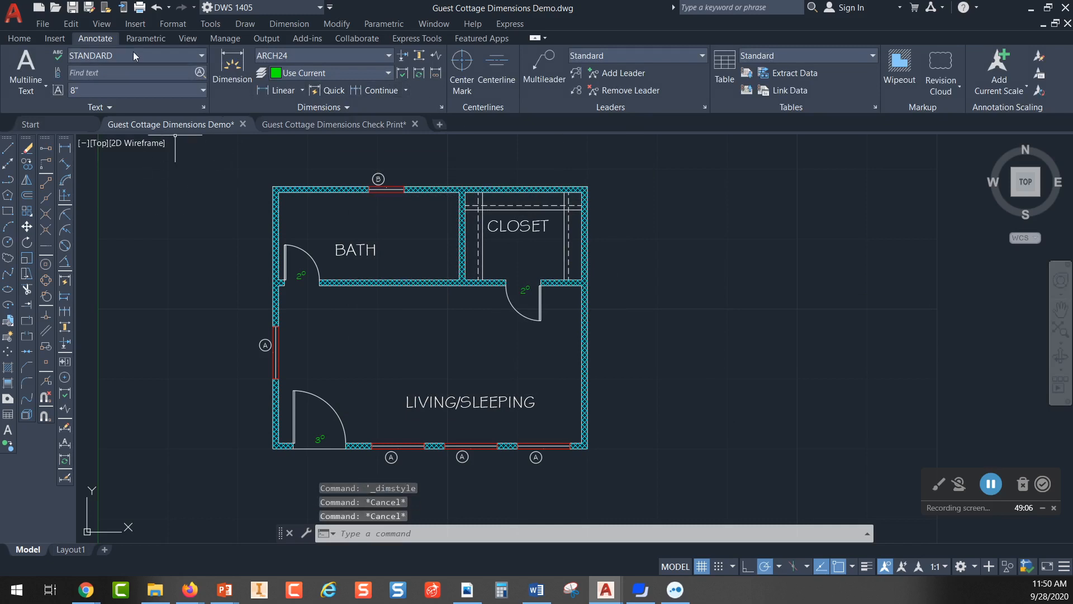
- Check in the layer list that DIM is the current layer for dimensioning
click(20, 39)
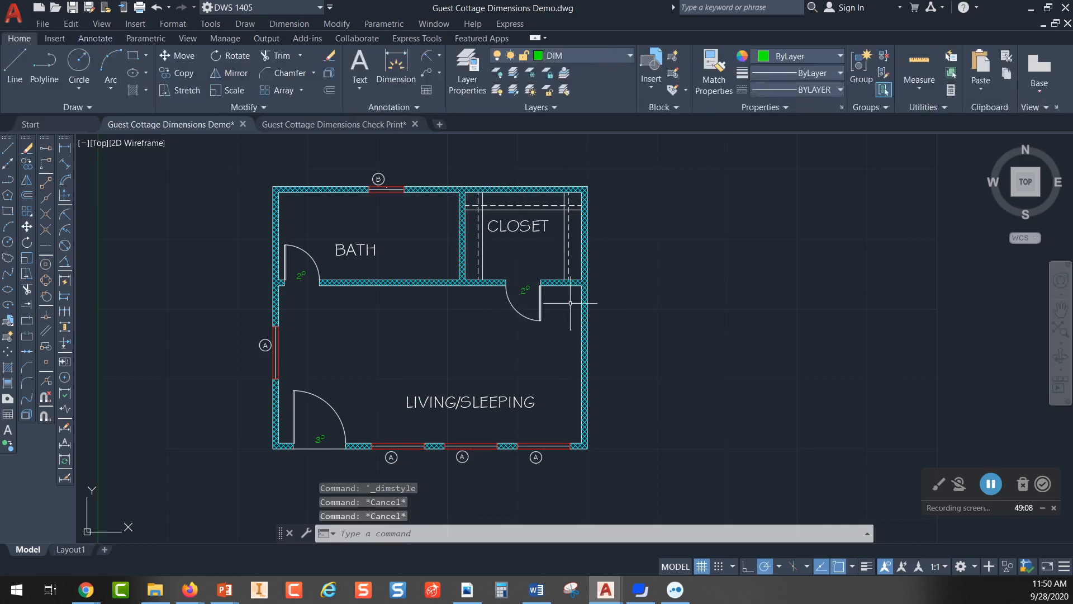
click(630, 56)
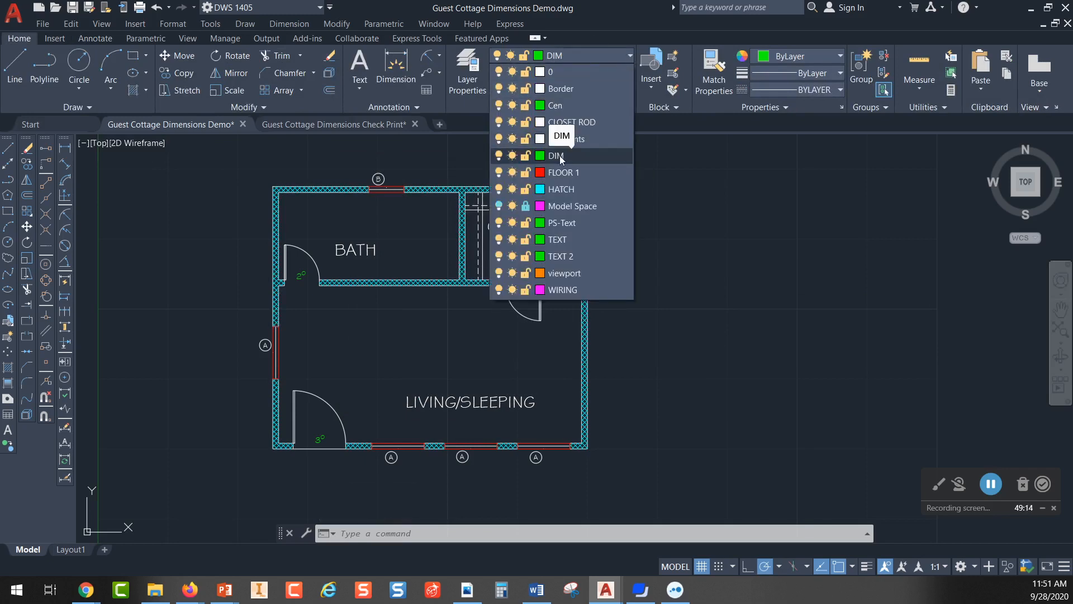
click(671, 169)
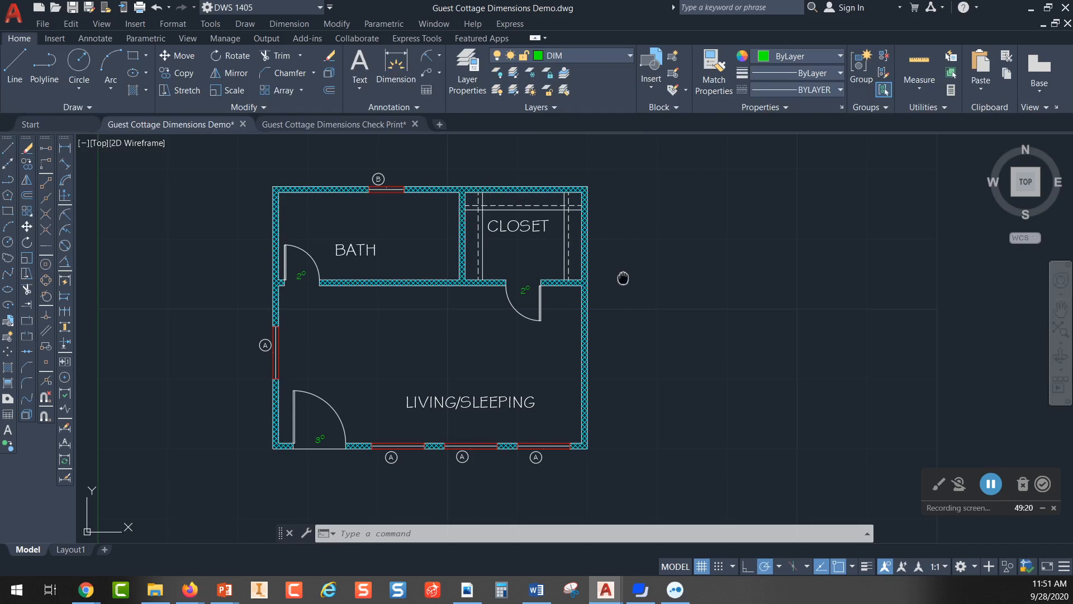
middle_drag(623, 278, 623, 277)
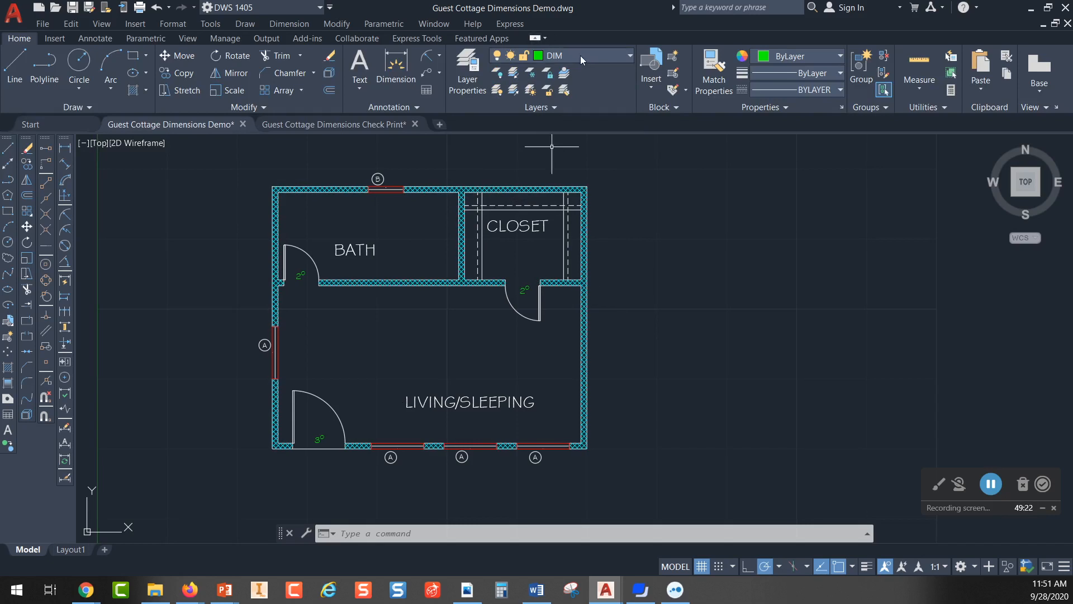
- Review the current text style's font and height settings and close the Text Style dialog without changes
click(173, 25)
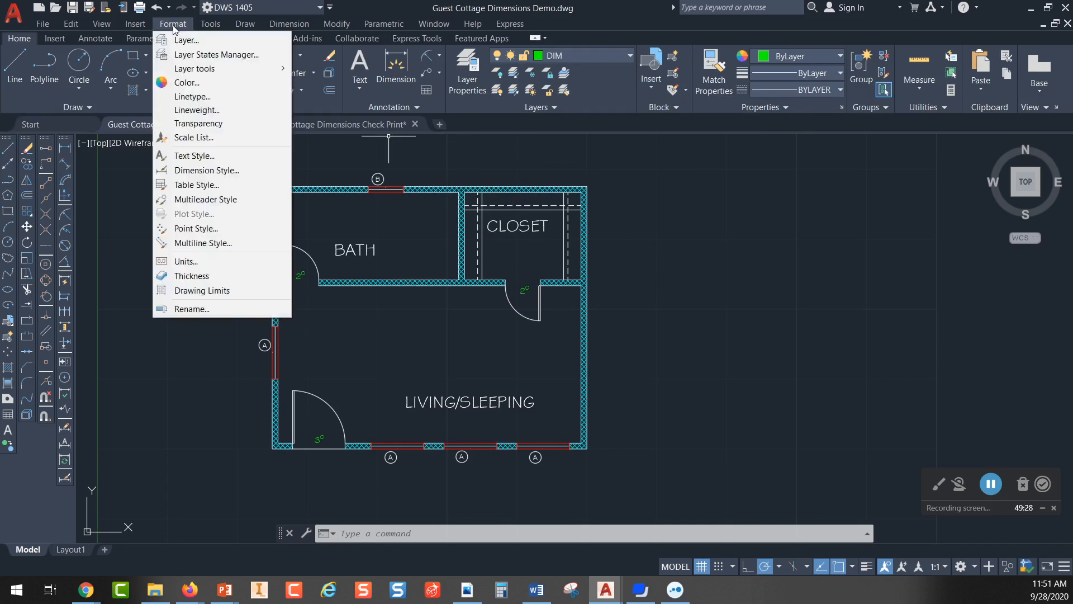
click(206, 155)
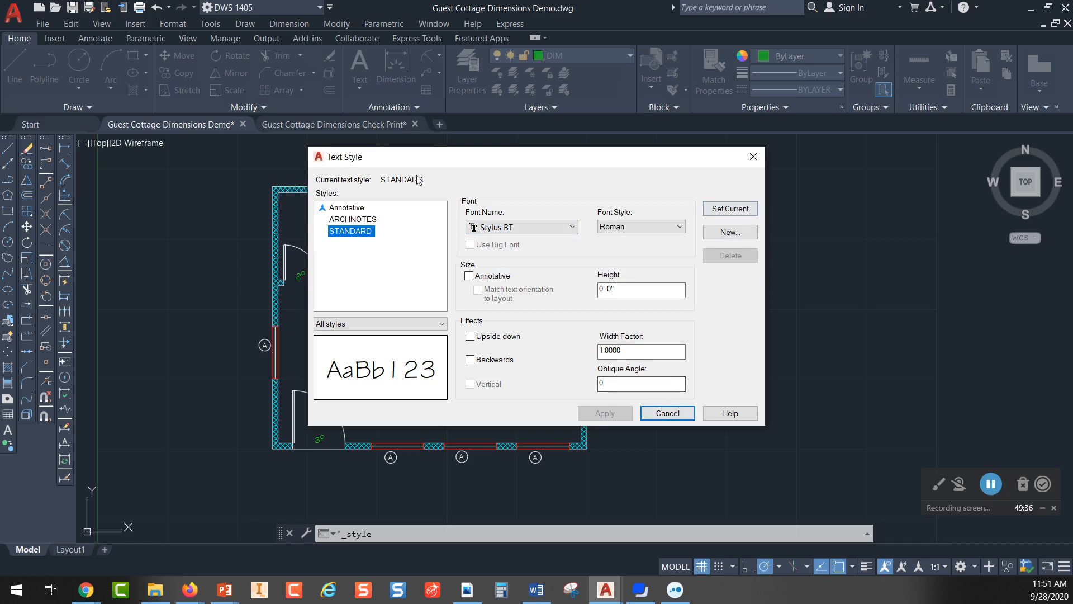
click(753, 156)
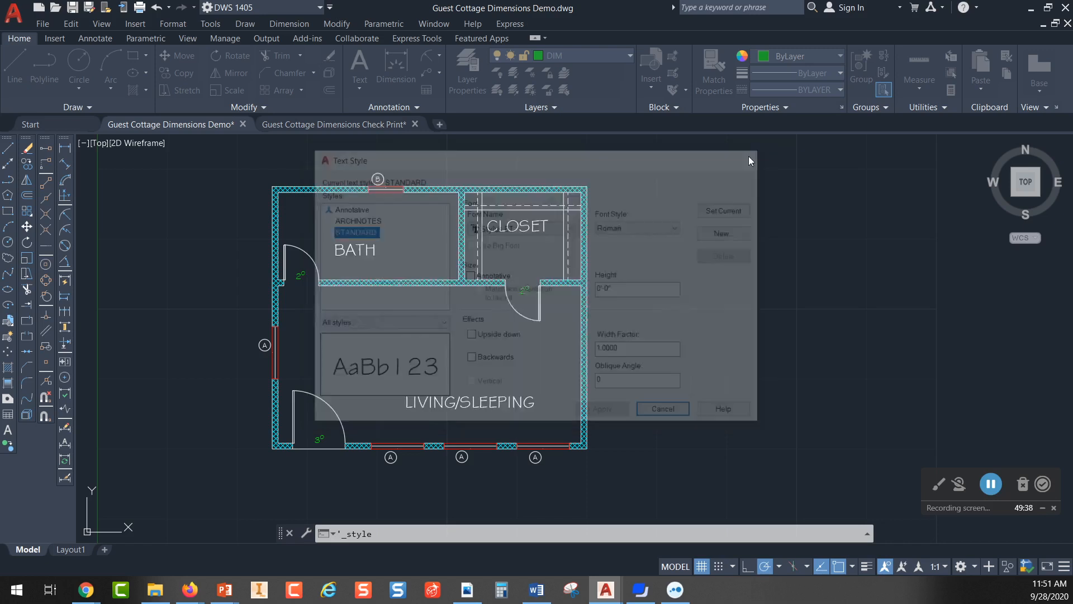
- Place a horizontal linear dimension below the front wall, from its outer left corner to the midpoint of the first A window
middle_drag(609, 369, 606, 313)
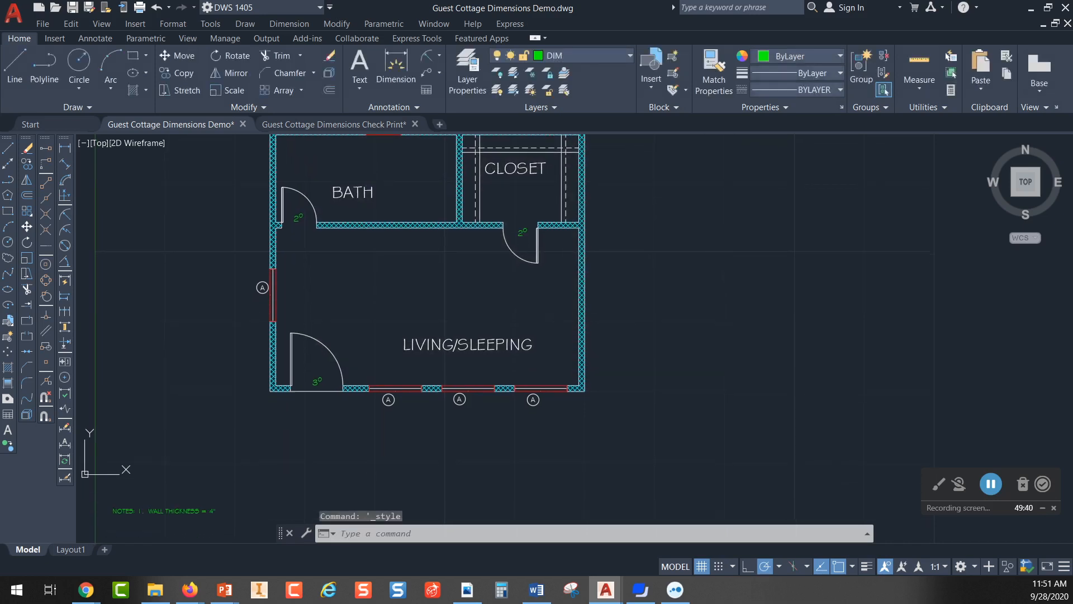
scroll(515, 319, down, 2)
scroll(417, 363, up, 2)
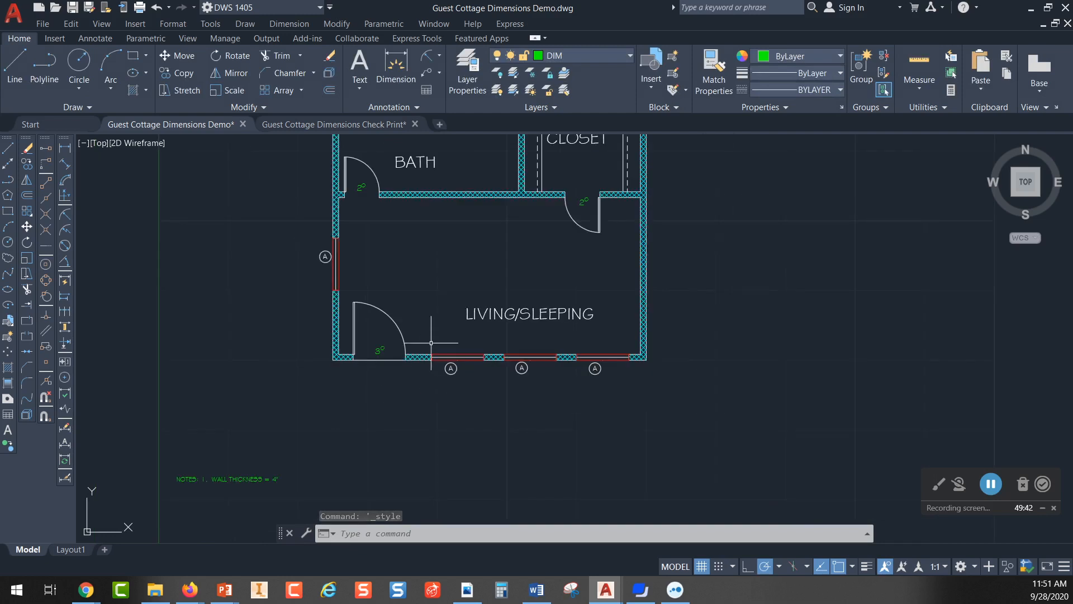
scroll(442, 346, up, 2)
middle_drag(433, 317, 460, 286)
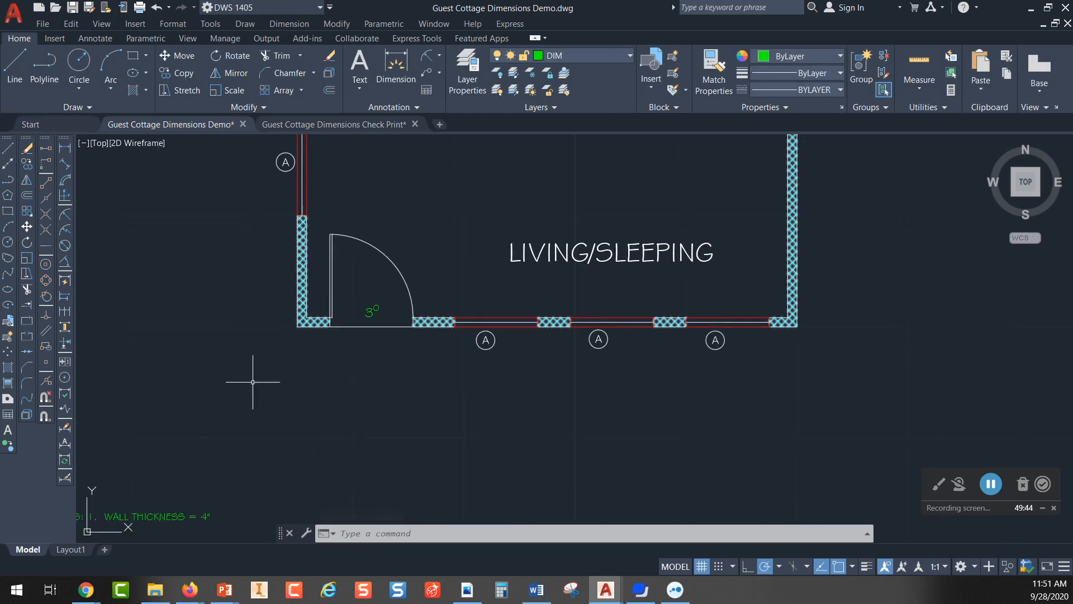
click(65, 152)
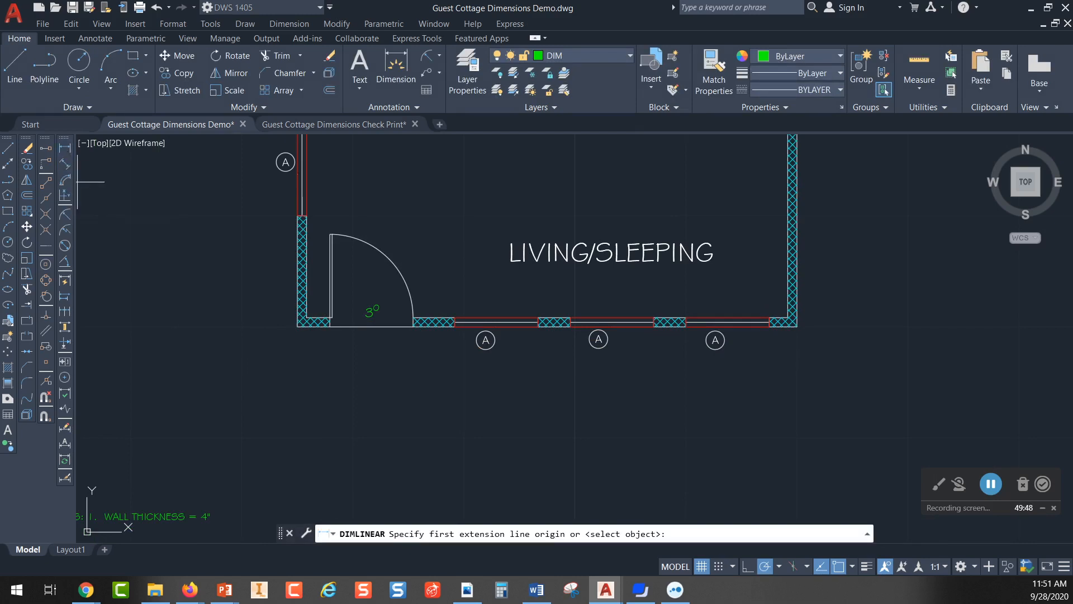
click(297, 327)
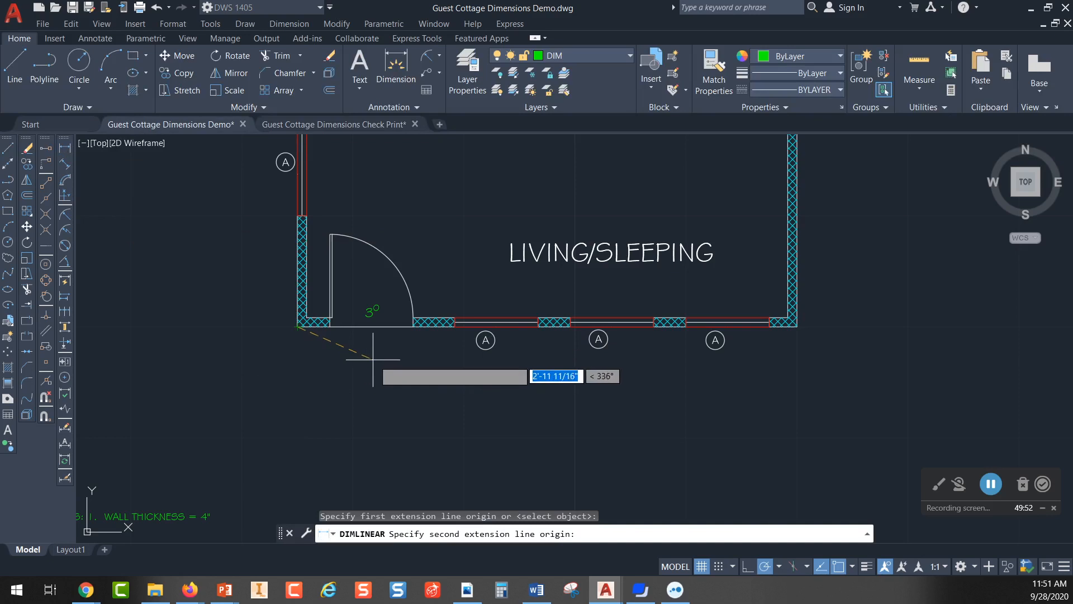
click(497, 326)
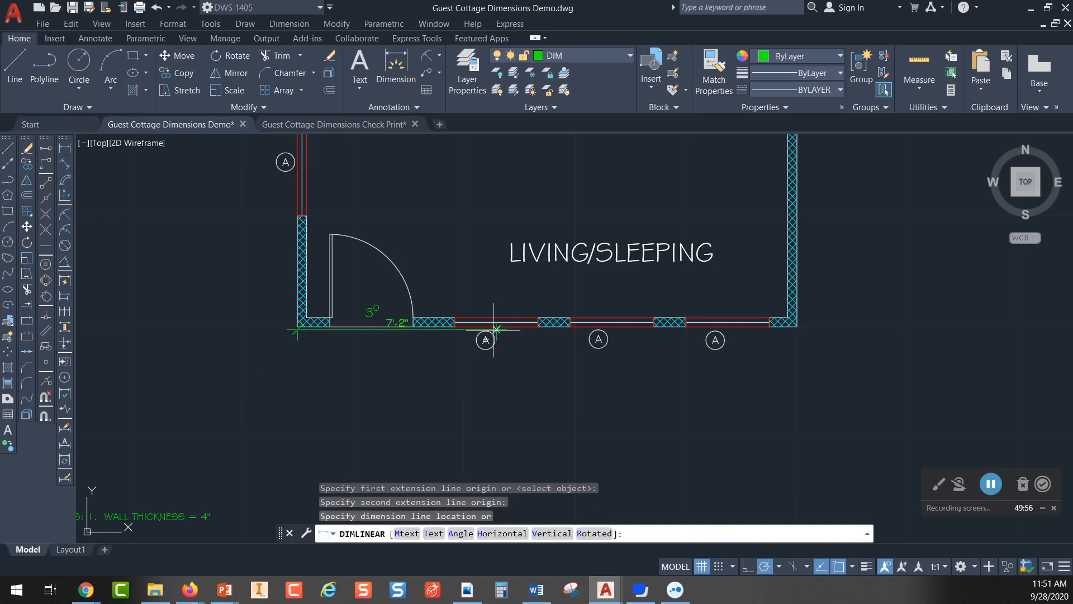
click(366, 394)
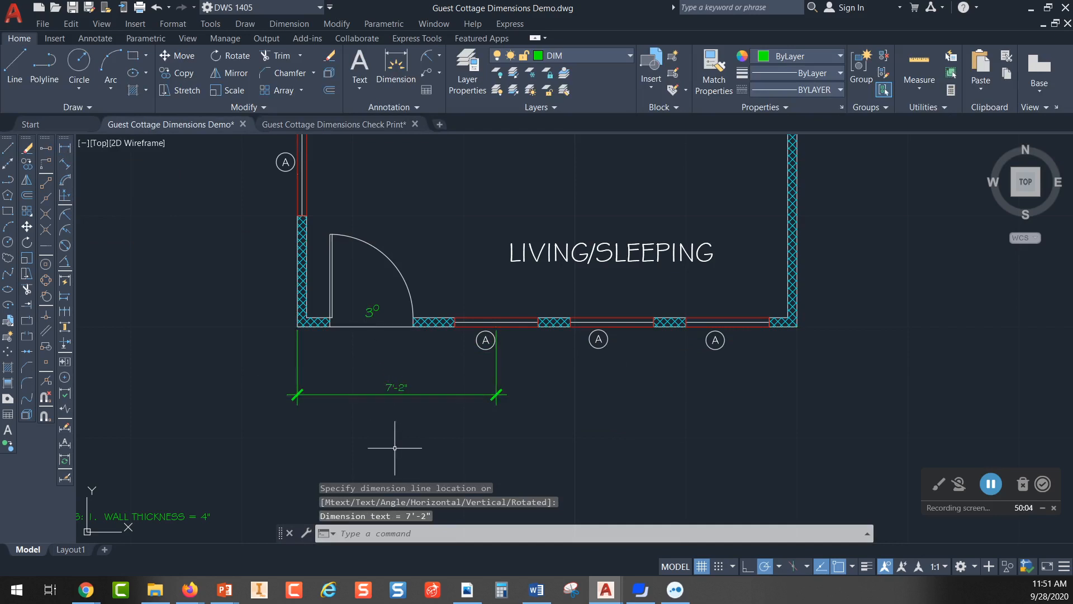
- Move the new dimension's line up onto the front wall's outer face using its text grip
scroll(394, 447, up, 2)
click(433, 368)
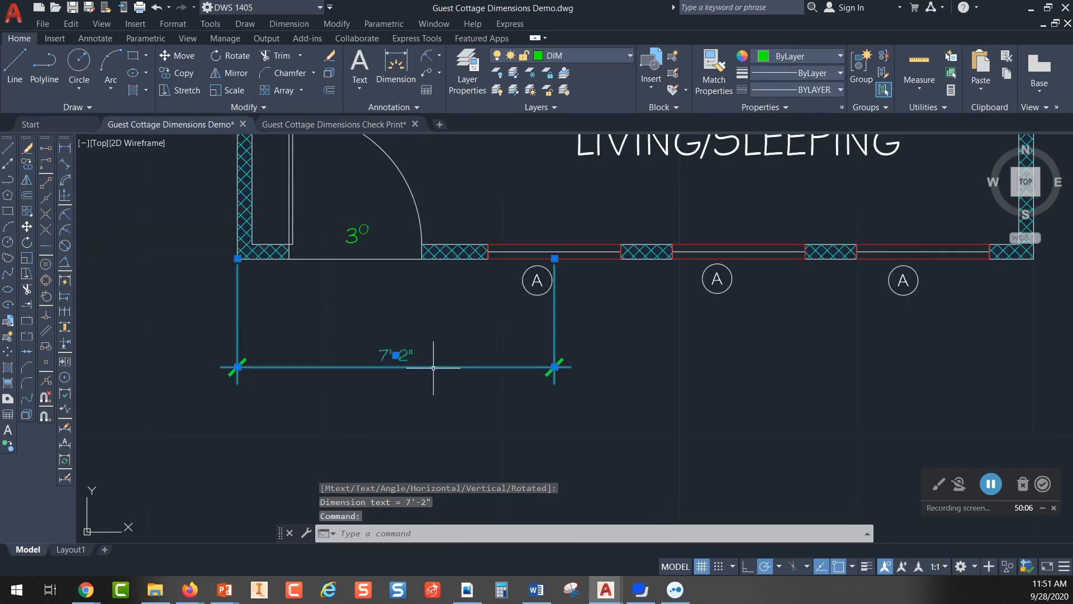
click(396, 355)
click(395, 355)
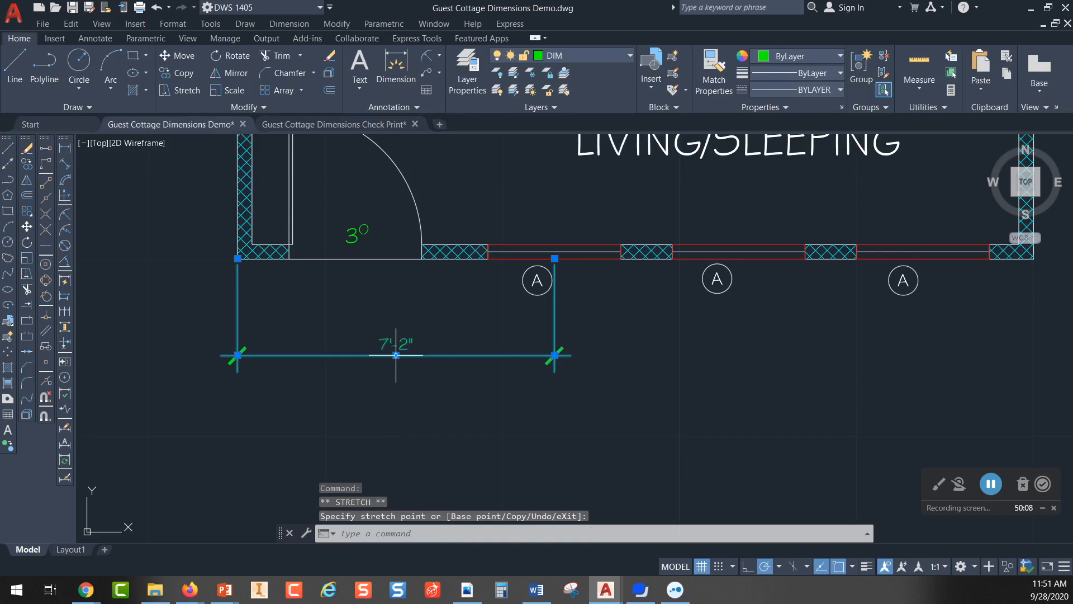
click(395, 355)
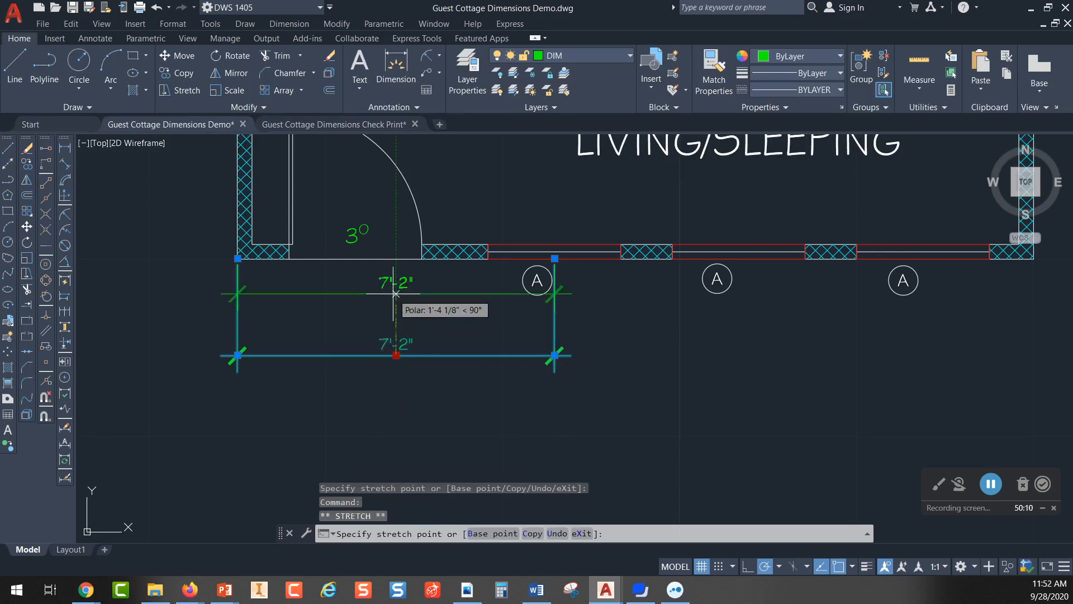
click(395, 258)
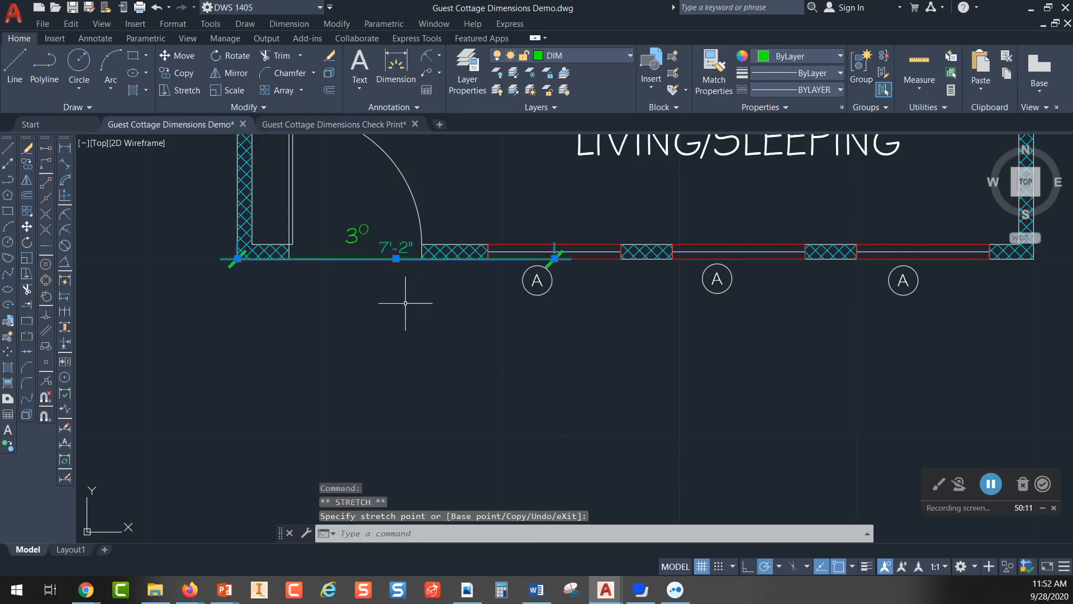
- Move the dimension line 27 inches straight down from the front wall's outer face and deselect it
click(396, 259)
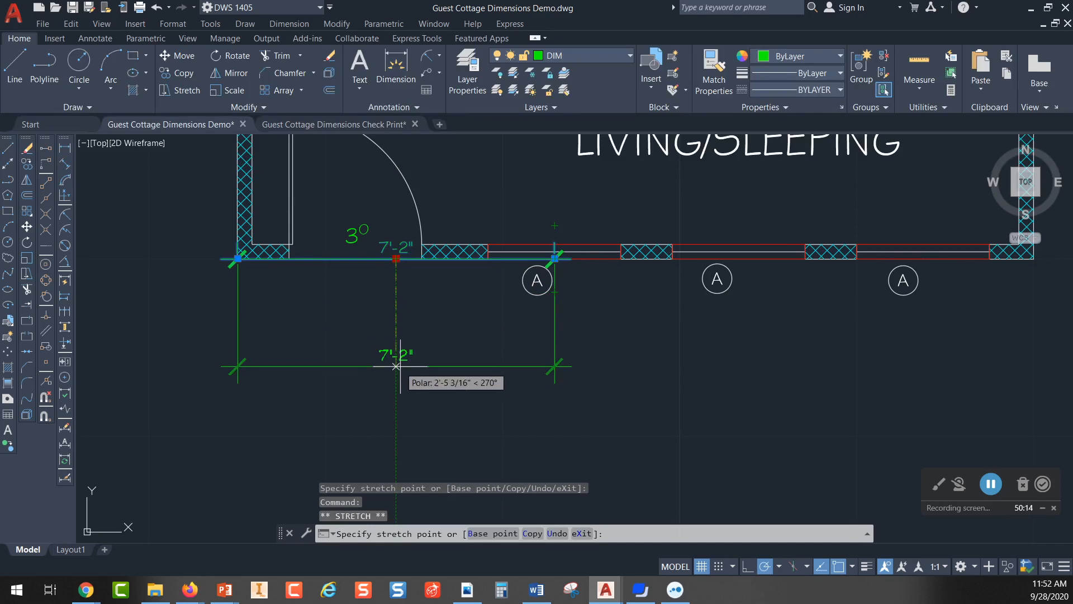
text(27)
key(Return)
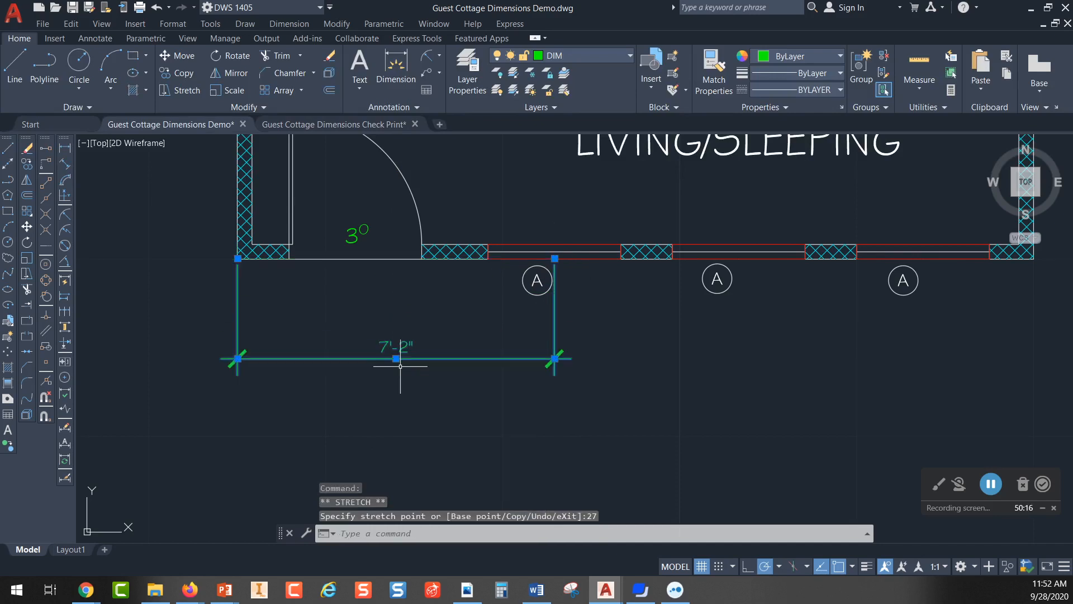
key(Escape)
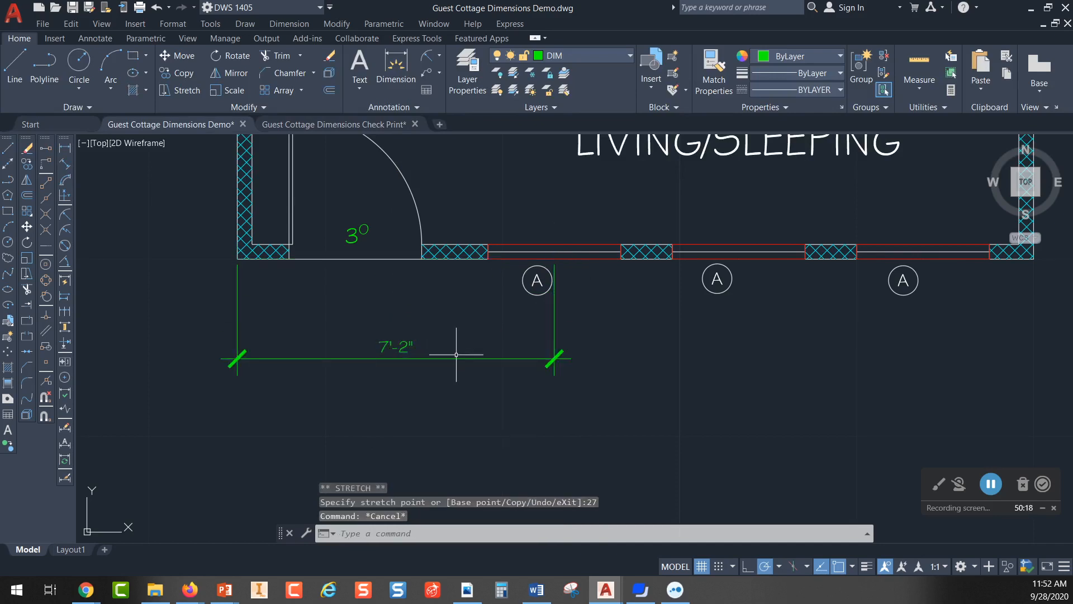
- Erase the trial linear dimension below the front wall
click(287, 347)
click(200, 389)
key(Delete)
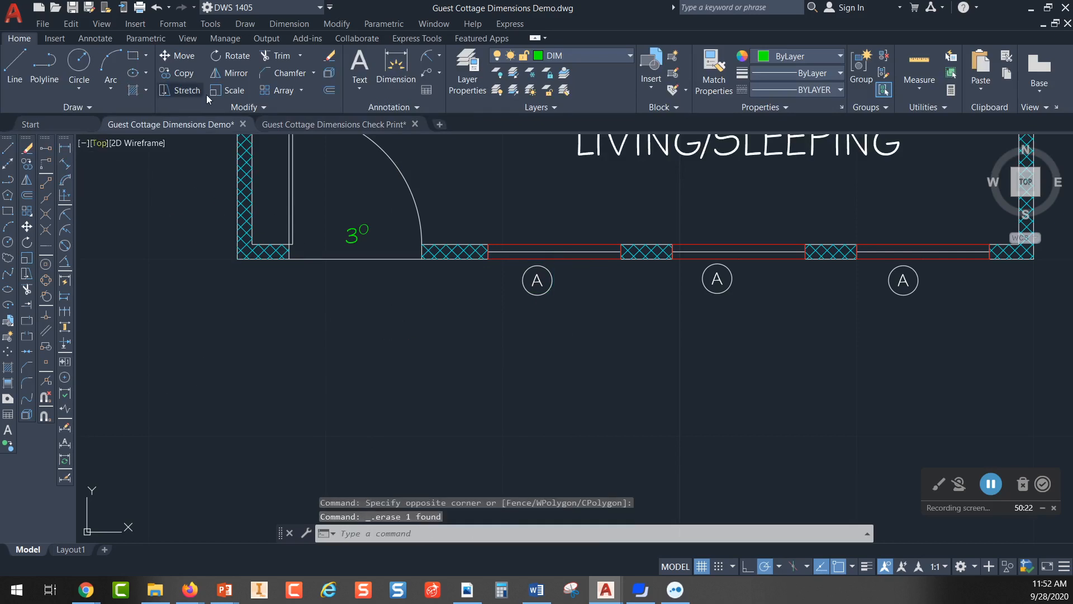
- Offset the front wall's outer line at the entry door 27 inches outward as a guide for the first dimension row
click(330, 91)
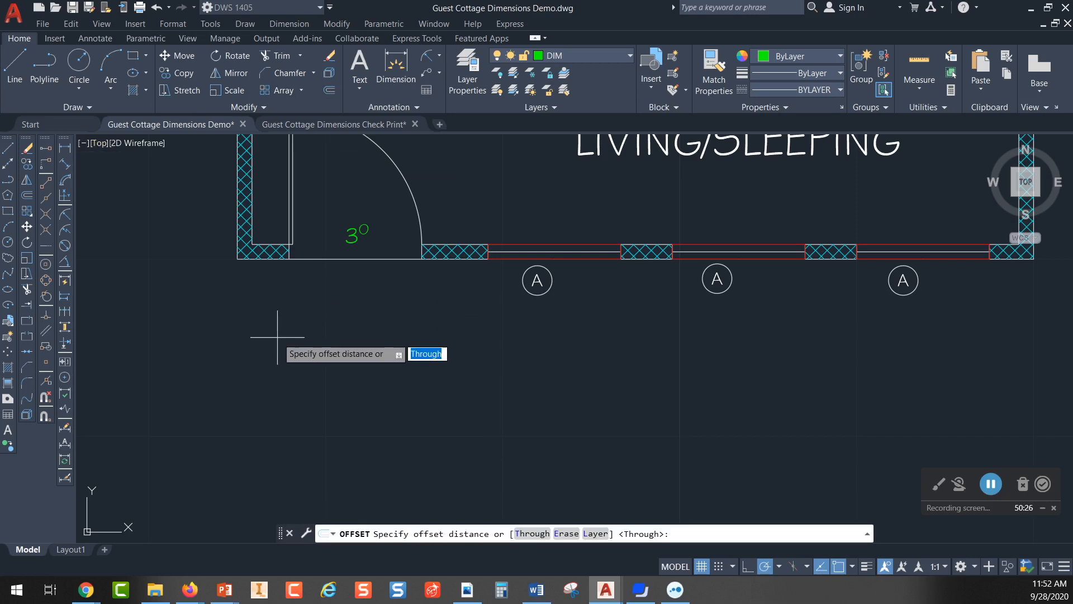
text(27)
key(Return)
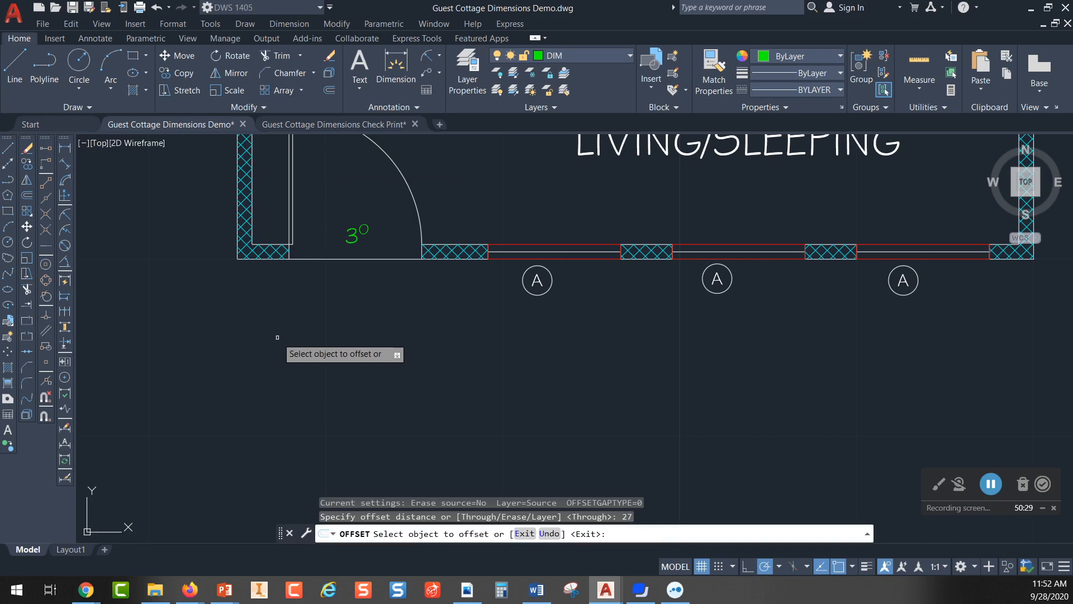
click(319, 259)
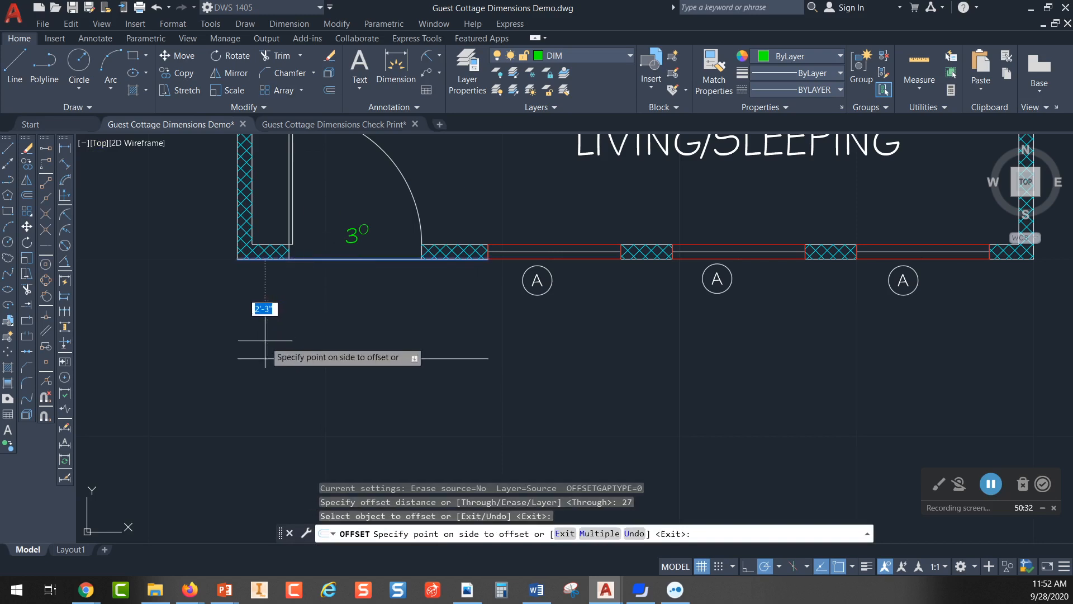
click(264, 340)
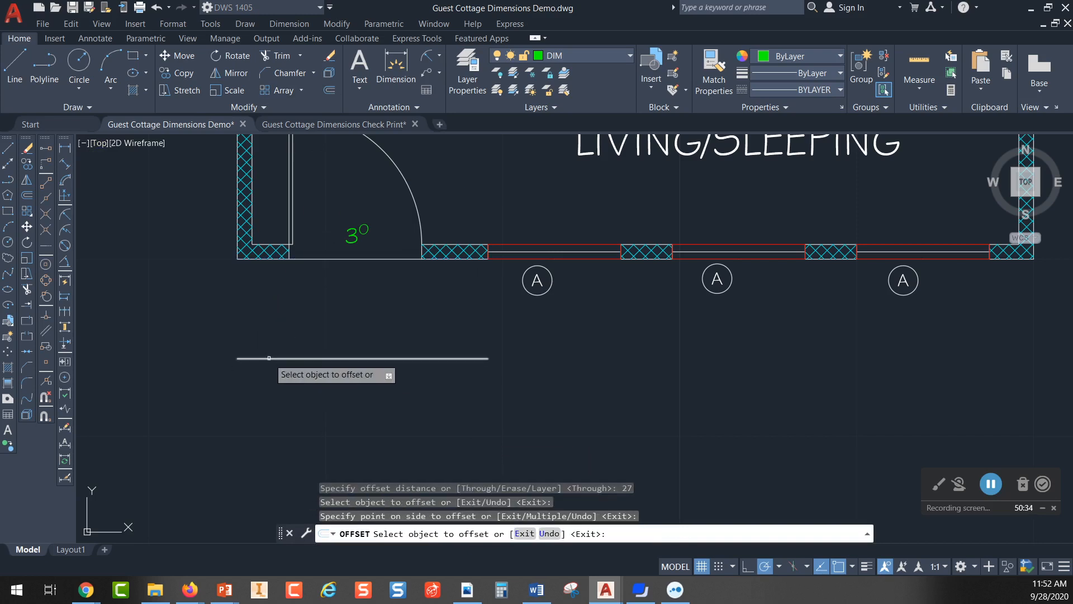
- Offset the first guide line 18 inches farther down to make a guide for the second dimension row
click(329, 91)
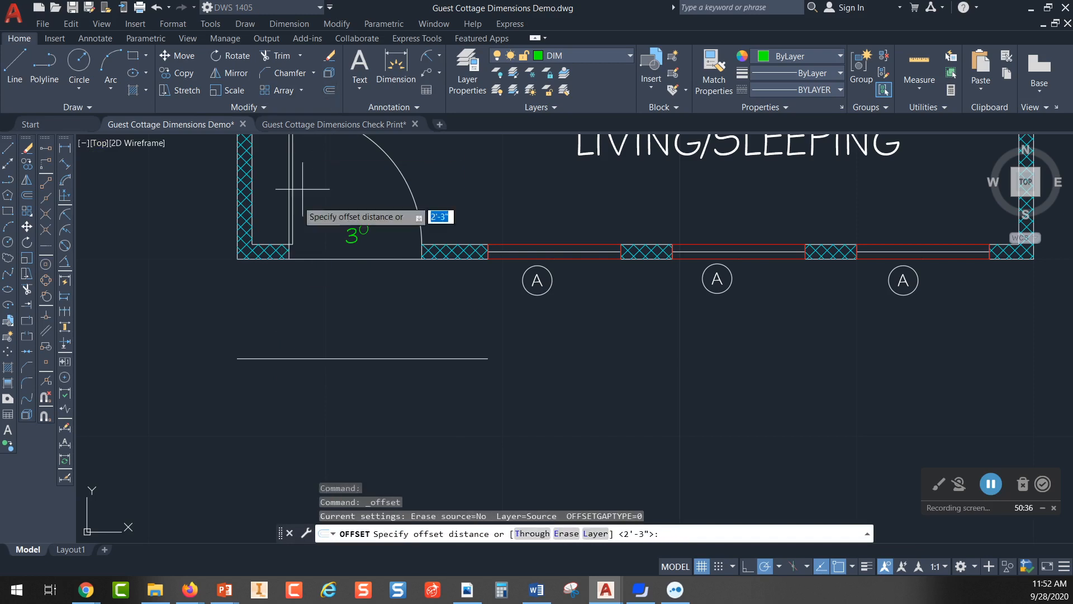
text(18)
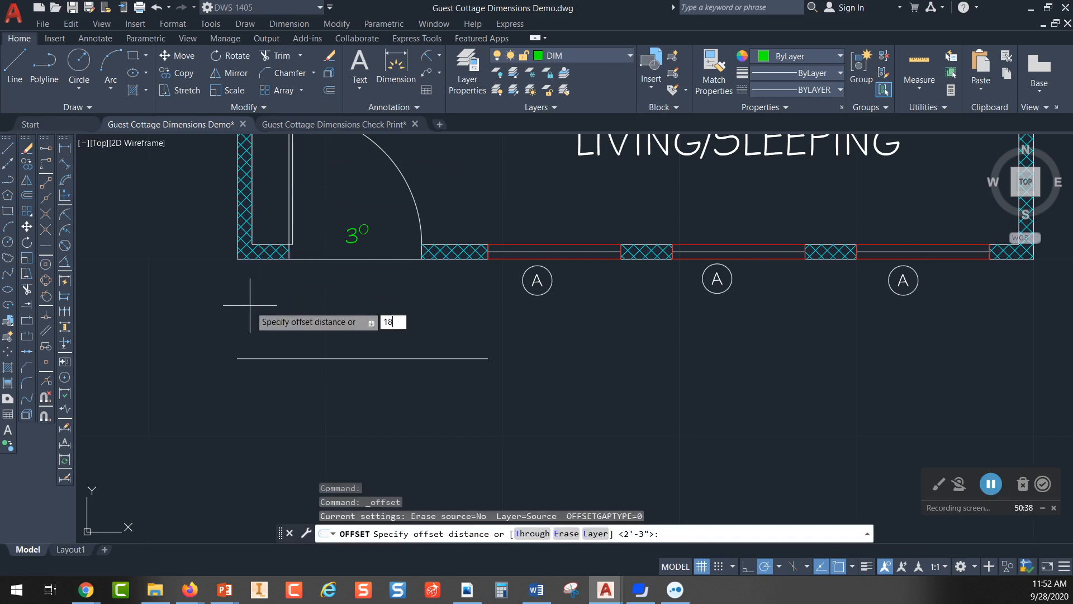
key(Return)
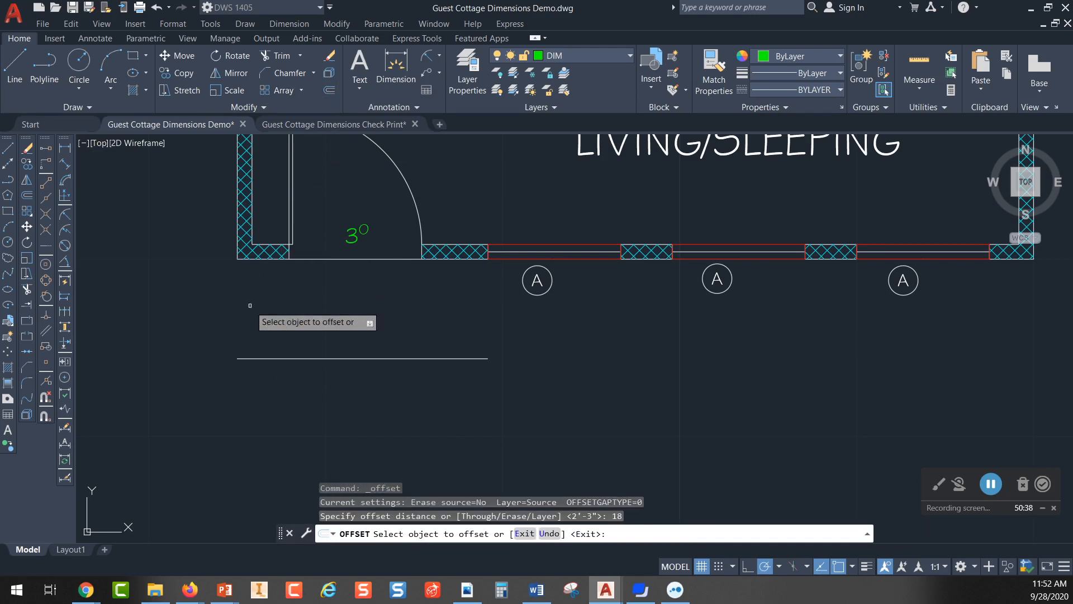
click(254, 359)
click(323, 383)
key(Escape)
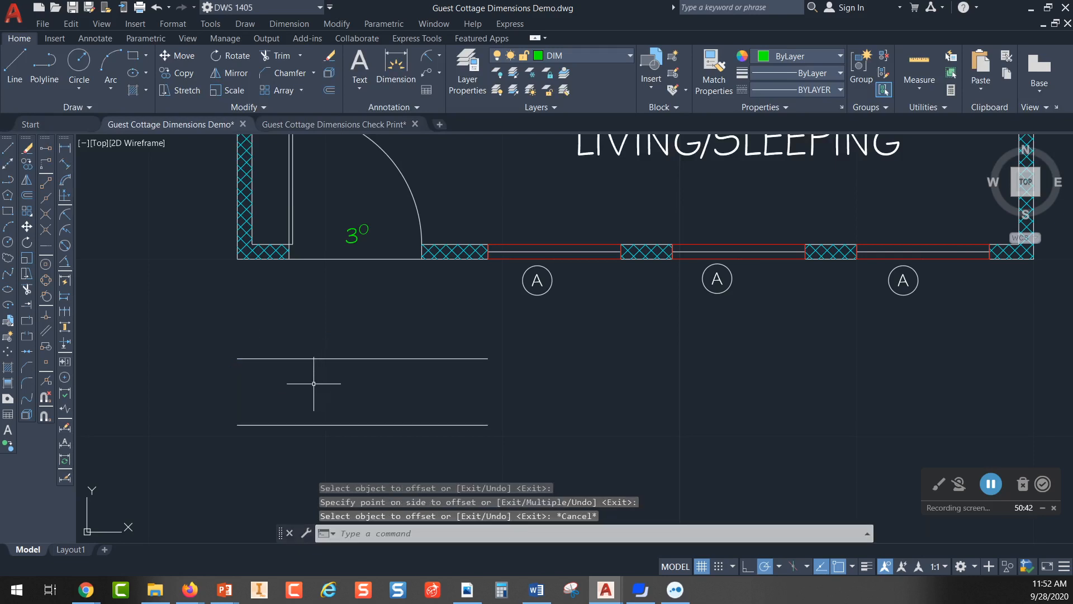
- Stretch the left ends of both guide lines about 1'-3" past the cottage's left wall corner
click(262, 358)
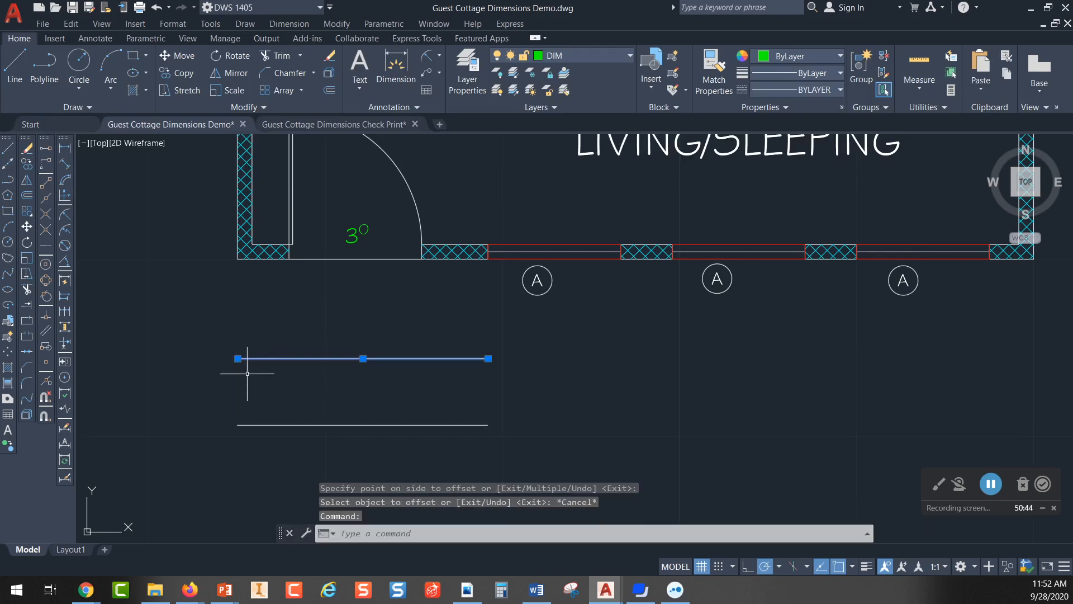
click(237, 358)
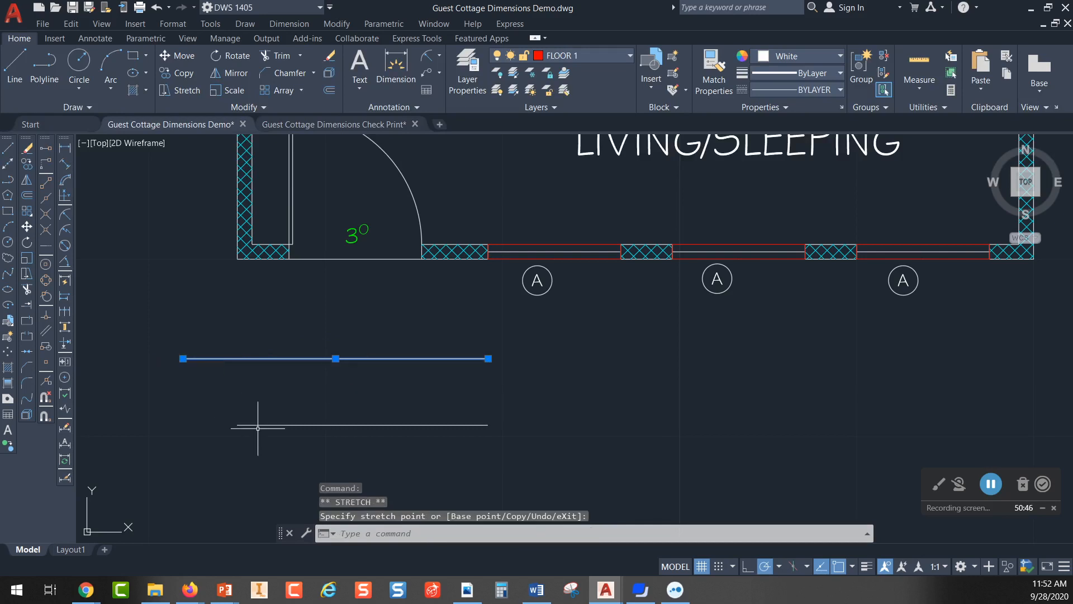
click(240, 426)
click(237, 424)
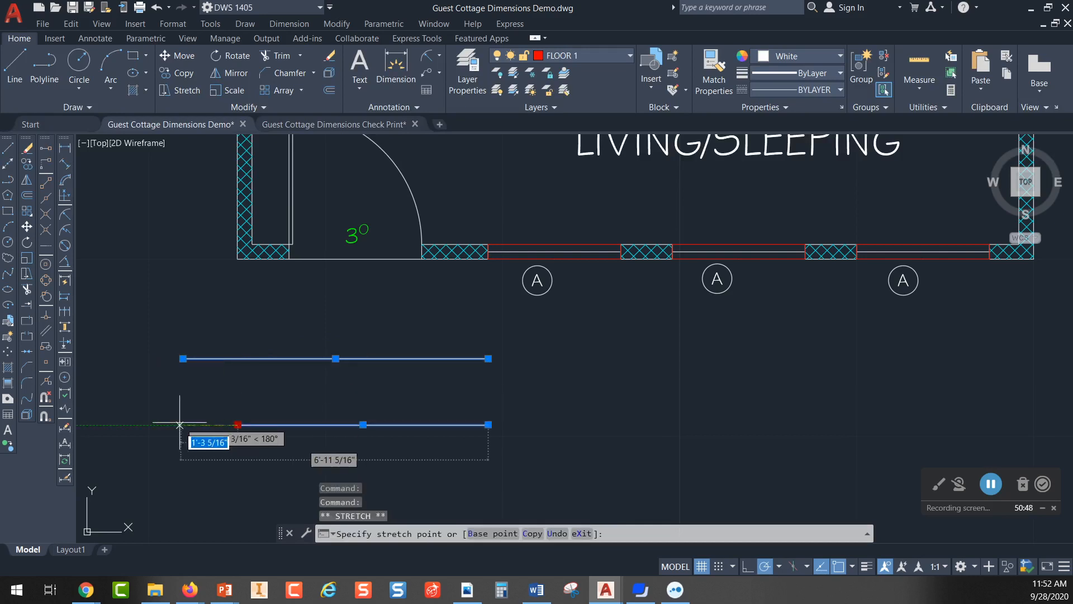
click(177, 424)
key(Escape)
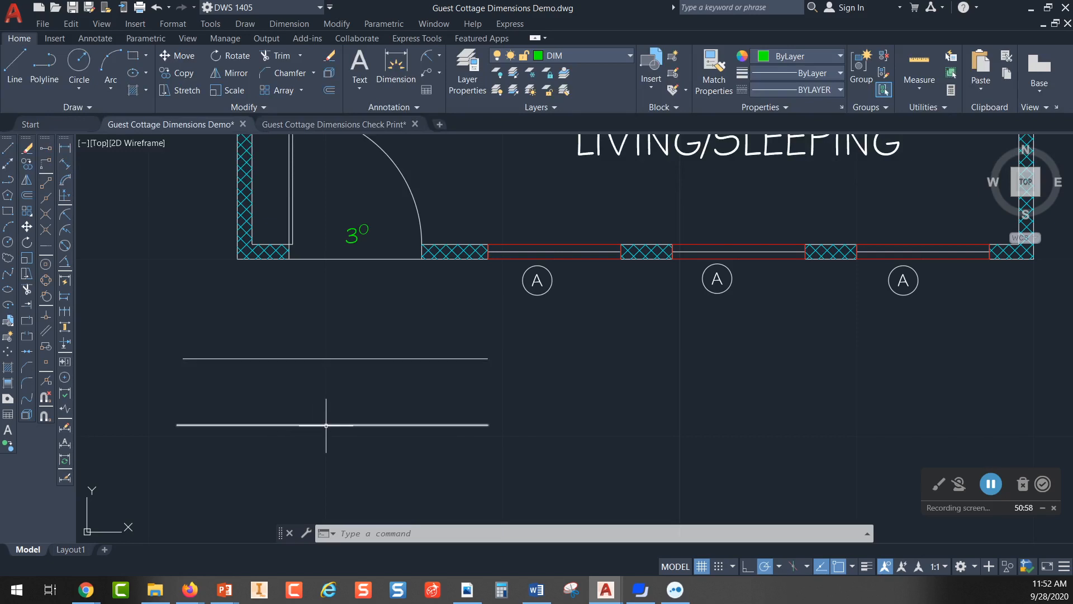
scroll(432, 347, down, 2)
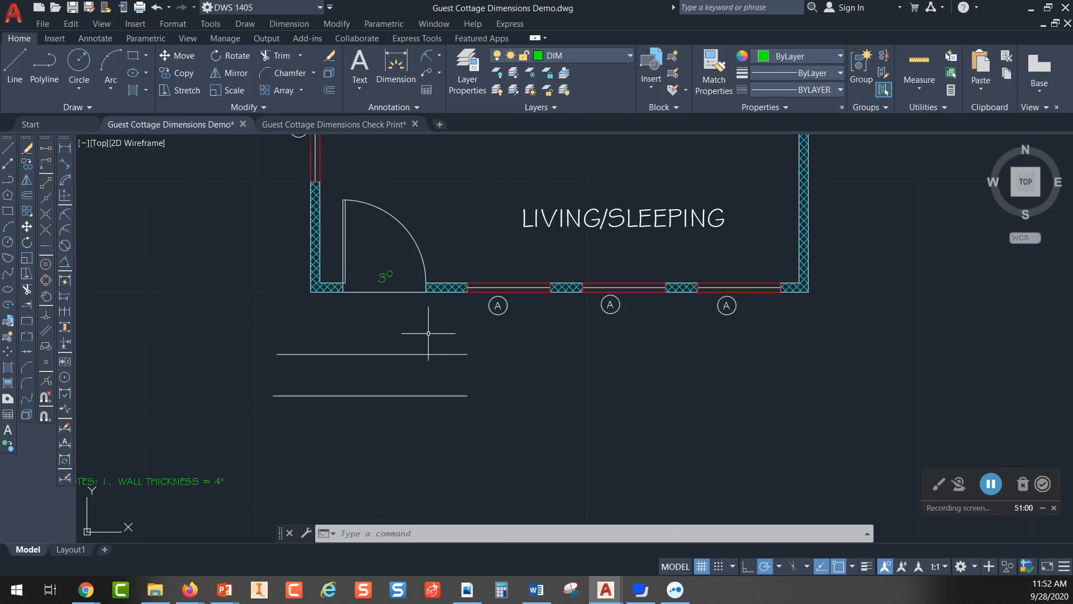
- Add a linear dimension from the cottage's lower-left wall corner to the entry door's center, placed on the first guide line
scroll(416, 332, up, 2)
mouse_move(415, 332)
middle_down()
mouse_move(410, 378)
mouse_move(439, 316)
middle_up()
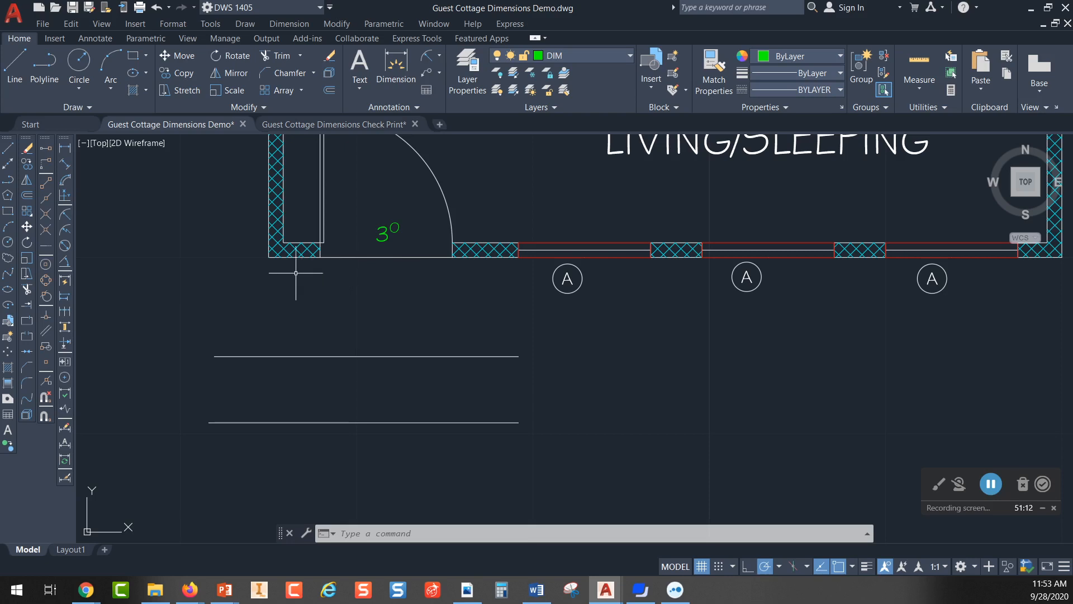
click(65, 148)
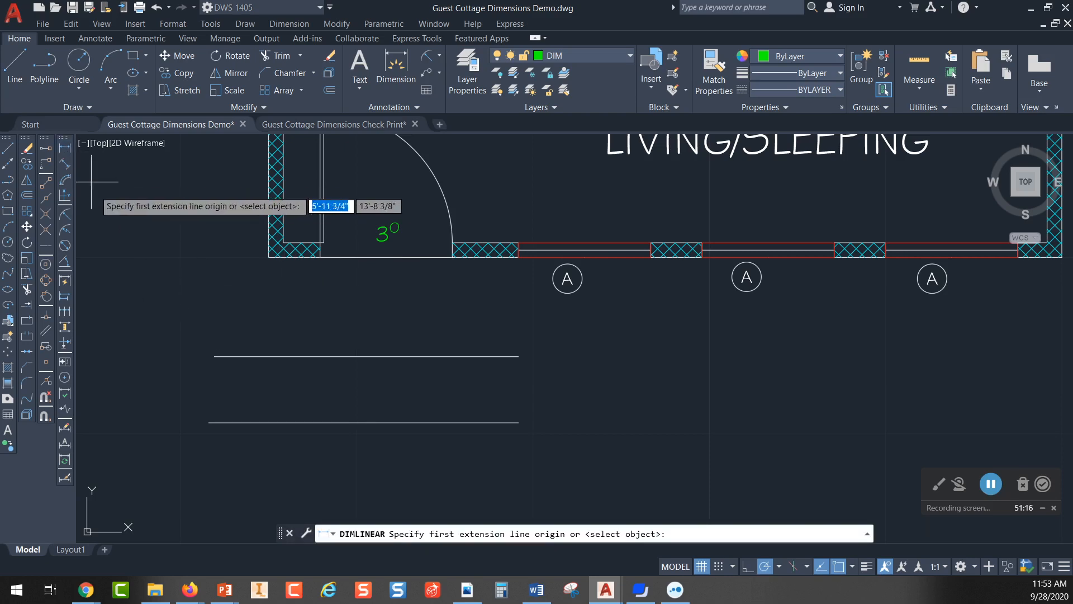
click(269, 257)
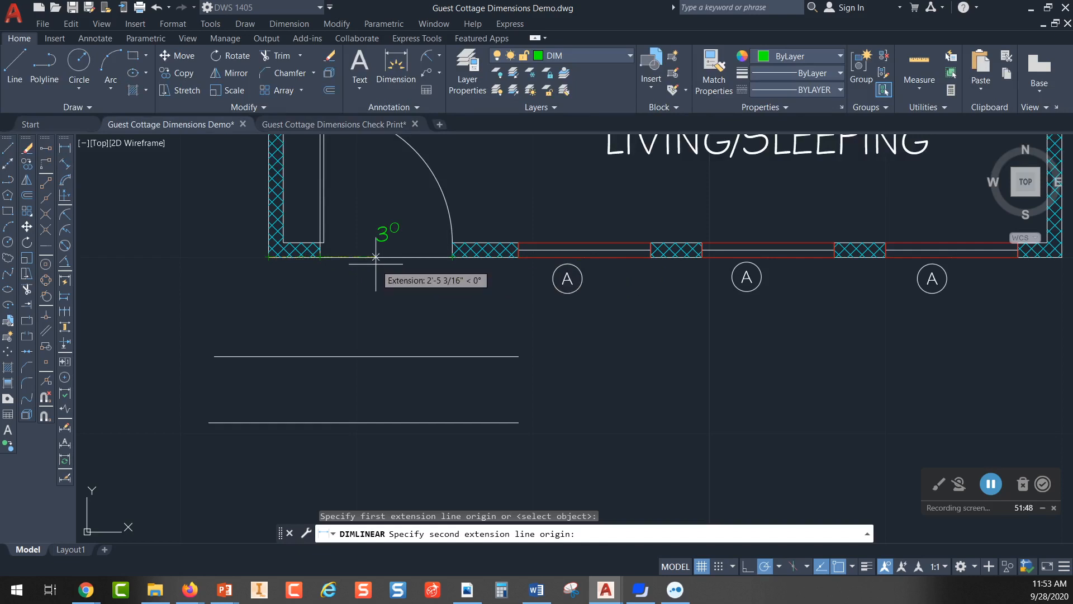
shift+right_click(378, 267)
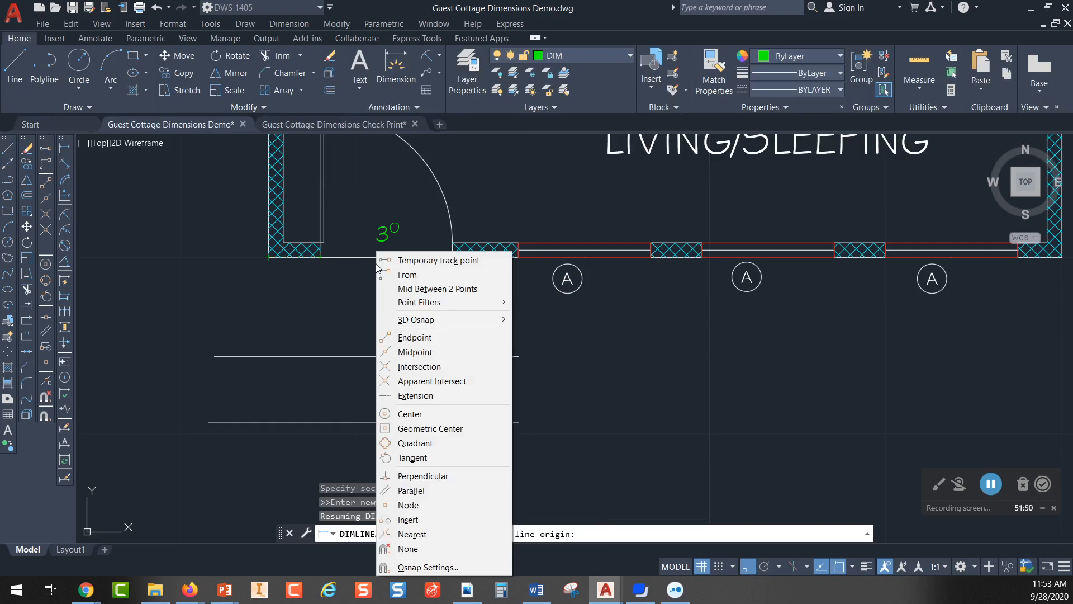
click(434, 289)
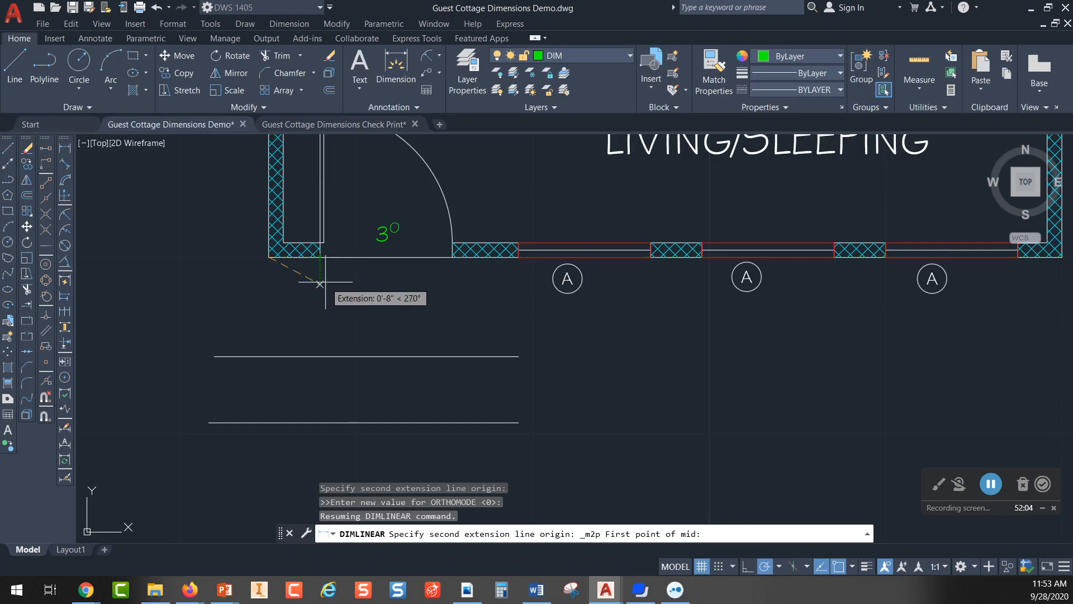
click(320, 257)
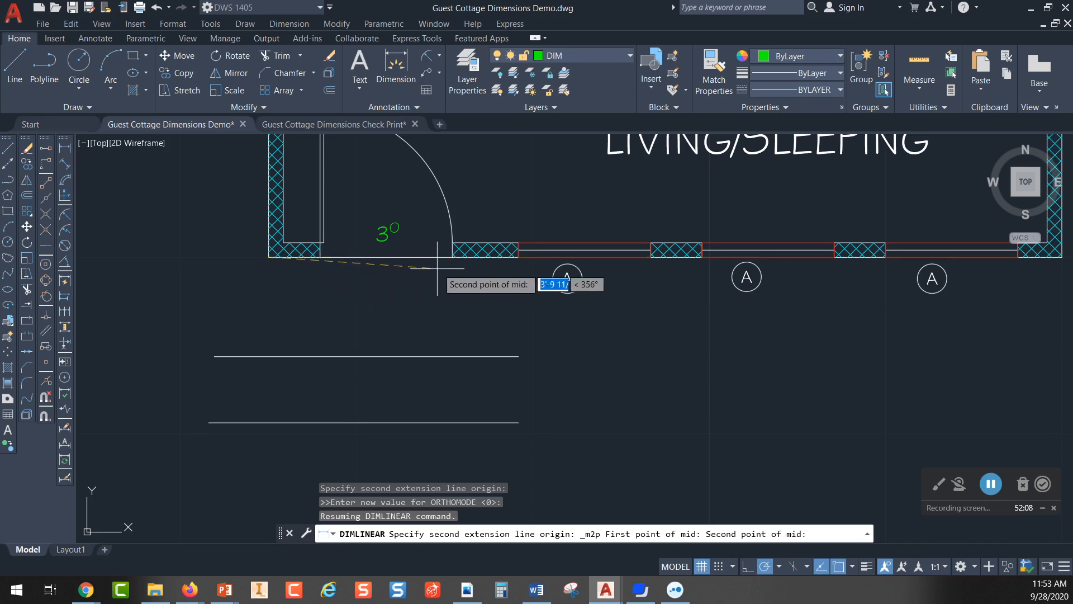
click(452, 257)
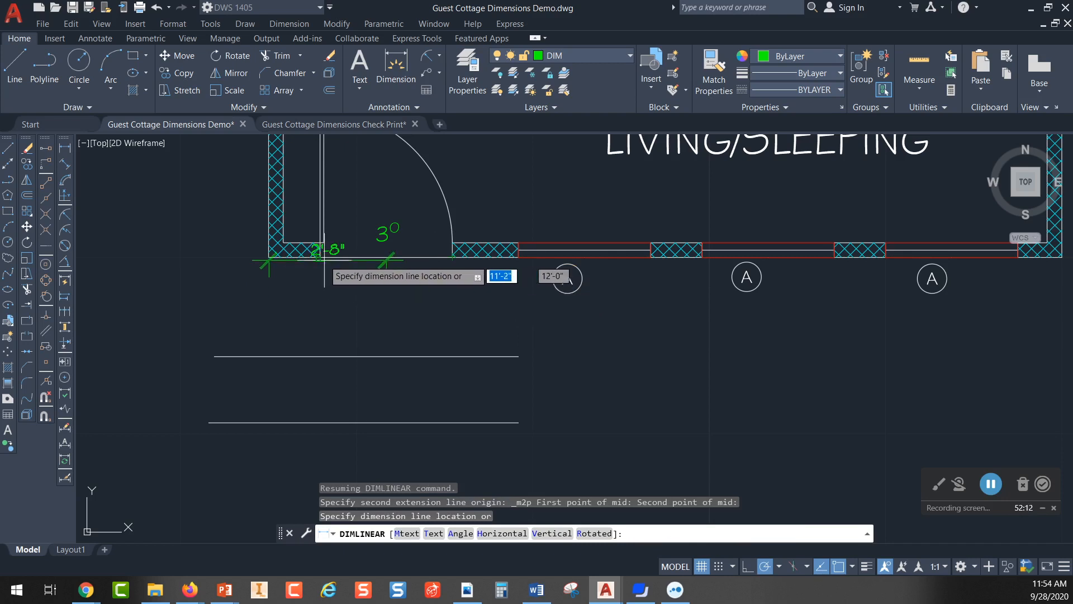
click(320, 356)
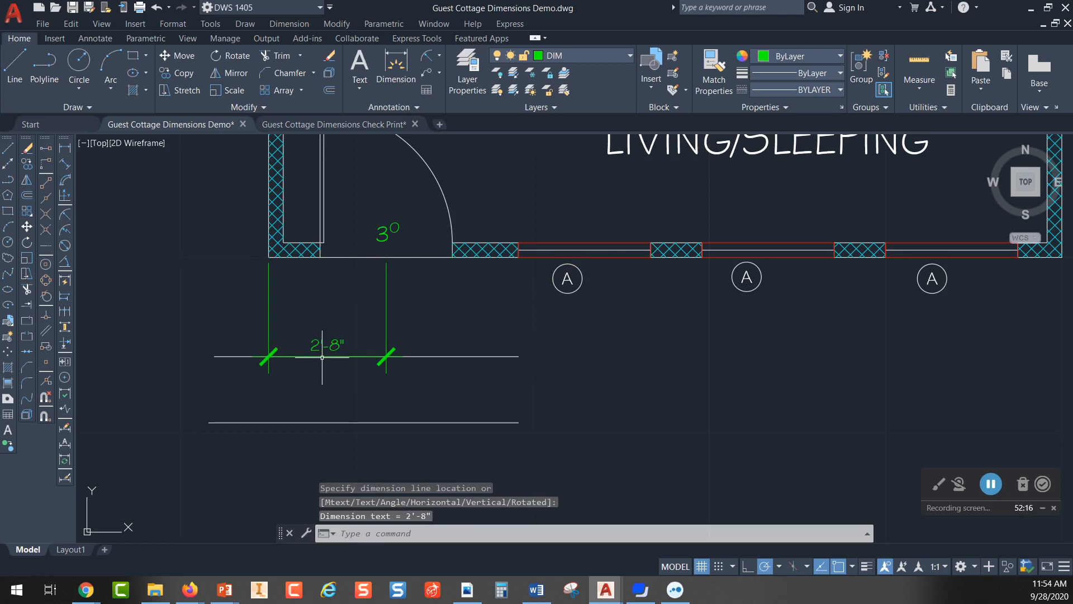
key(Escape)
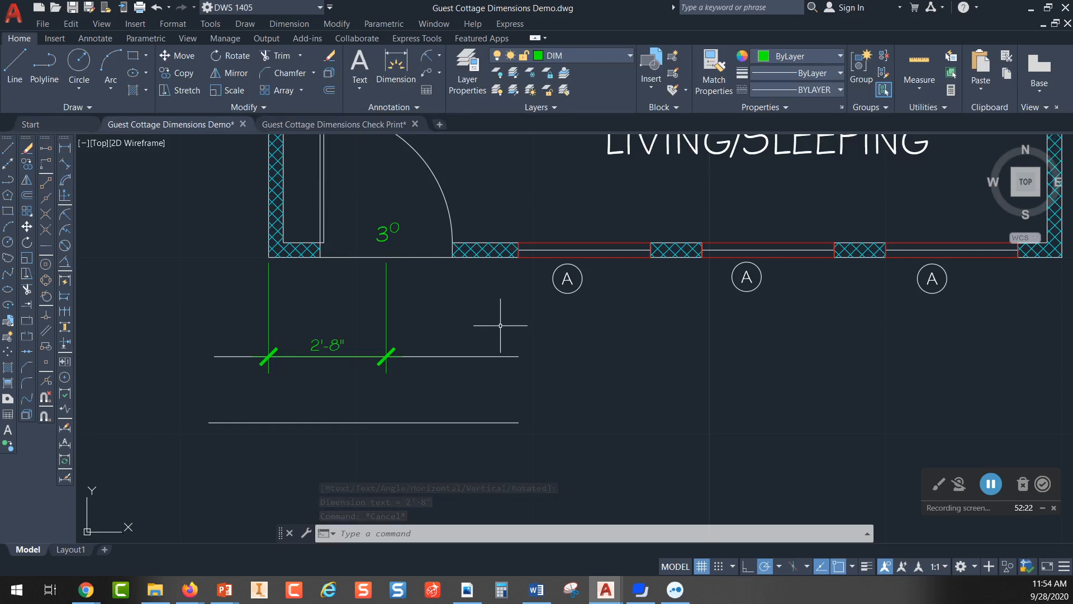
- Erase the linear dimension between the wall corner and the entry door's center
scroll(501, 325, down, 2)
middle_drag(510, 328, 423, 353)
scroll(419, 346, up, 2)
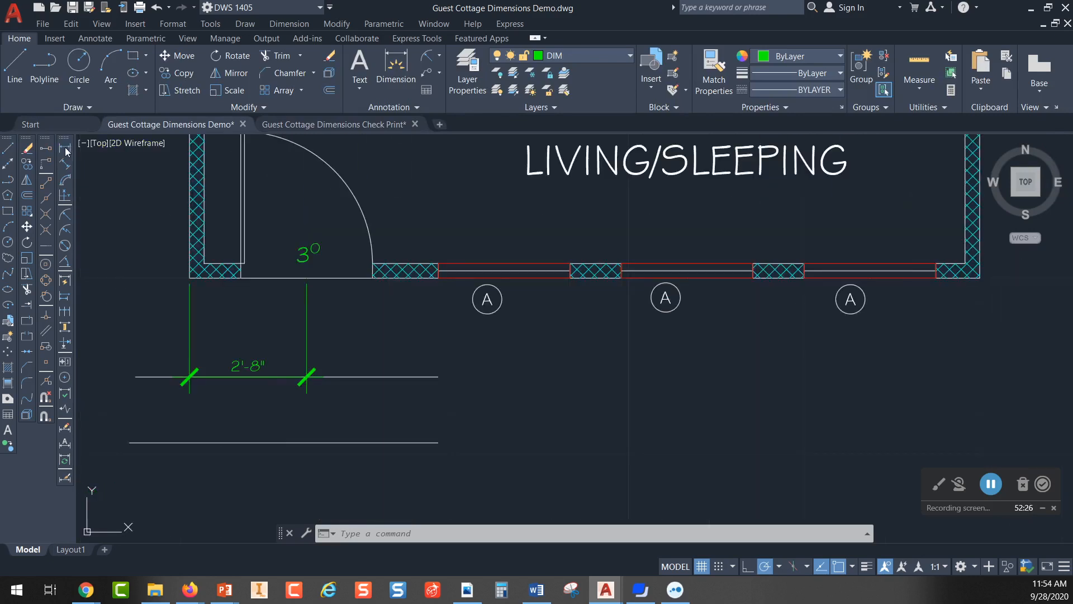
click(317, 301)
click(297, 307)
key(Delete)
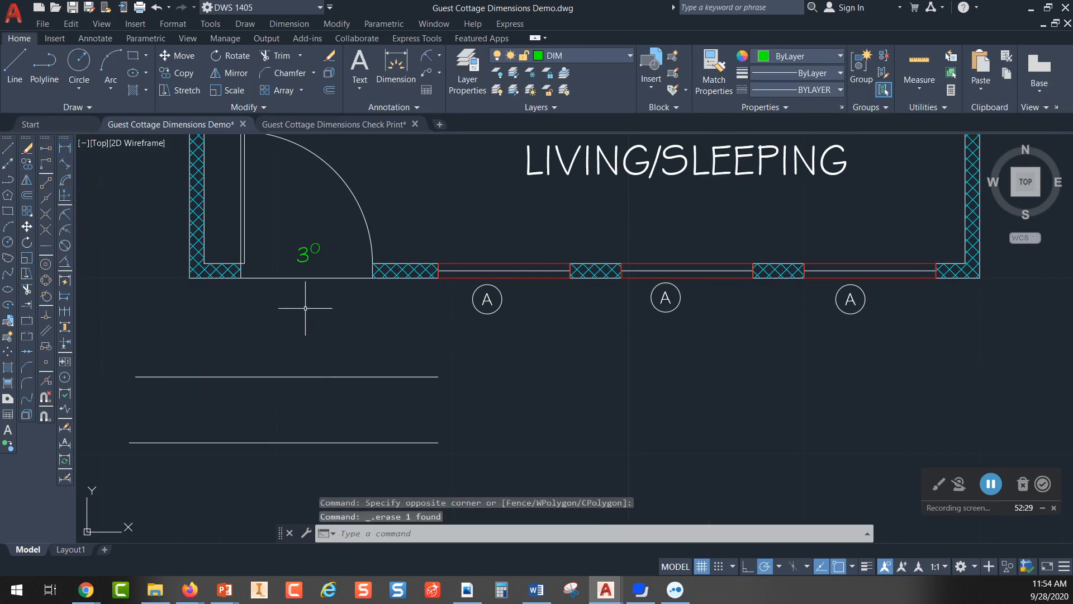
- Dimension from the lower-left outer wall corner to the midpoint between the entry door jambs, placing the dimension on the first guide line
click(65, 148)
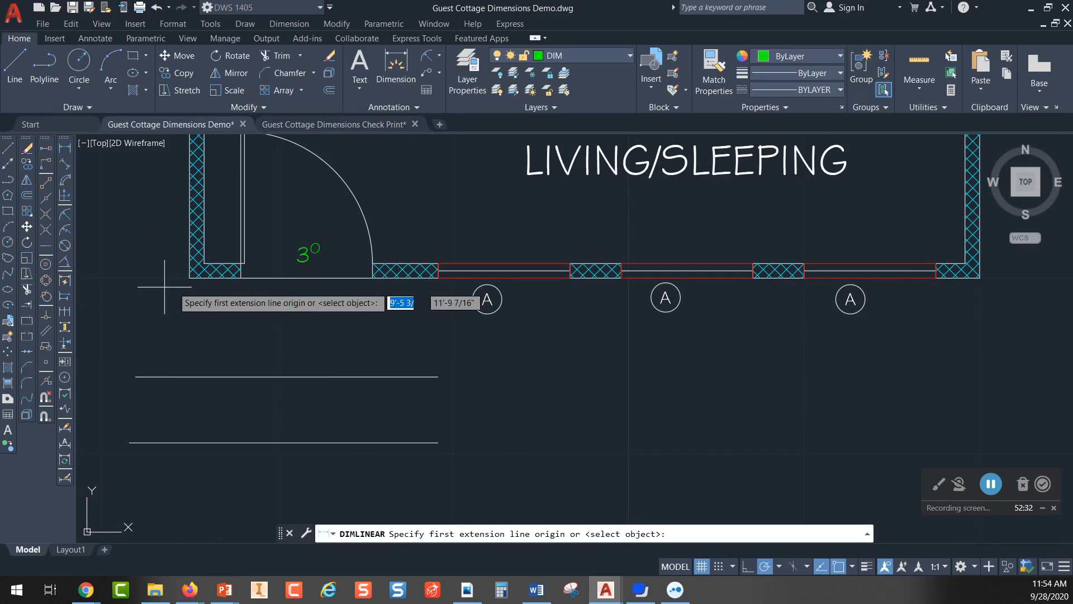
click(190, 277)
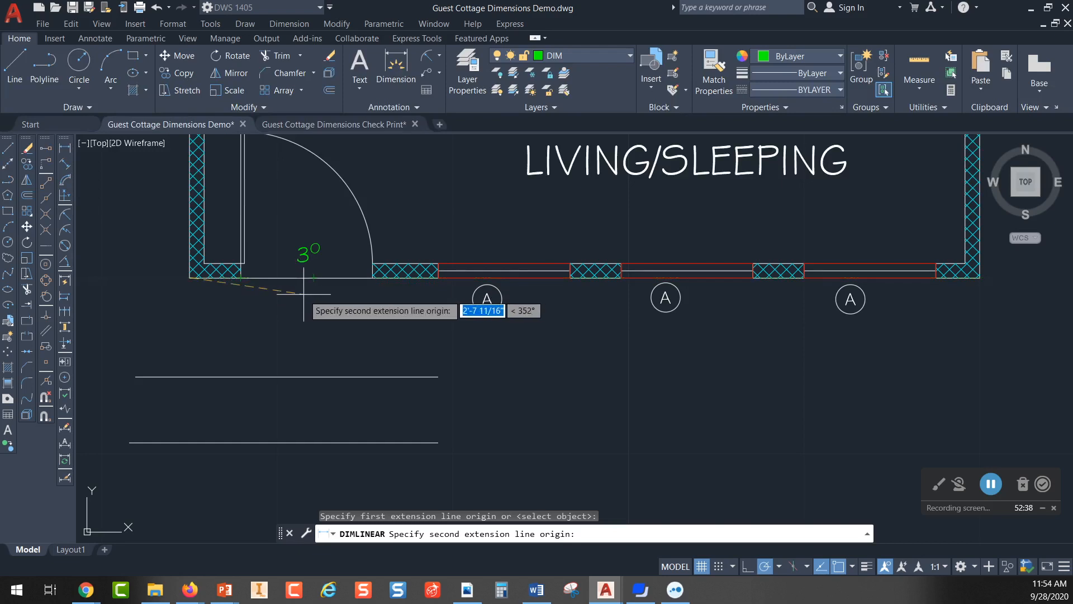
shift+right_click(302, 294)
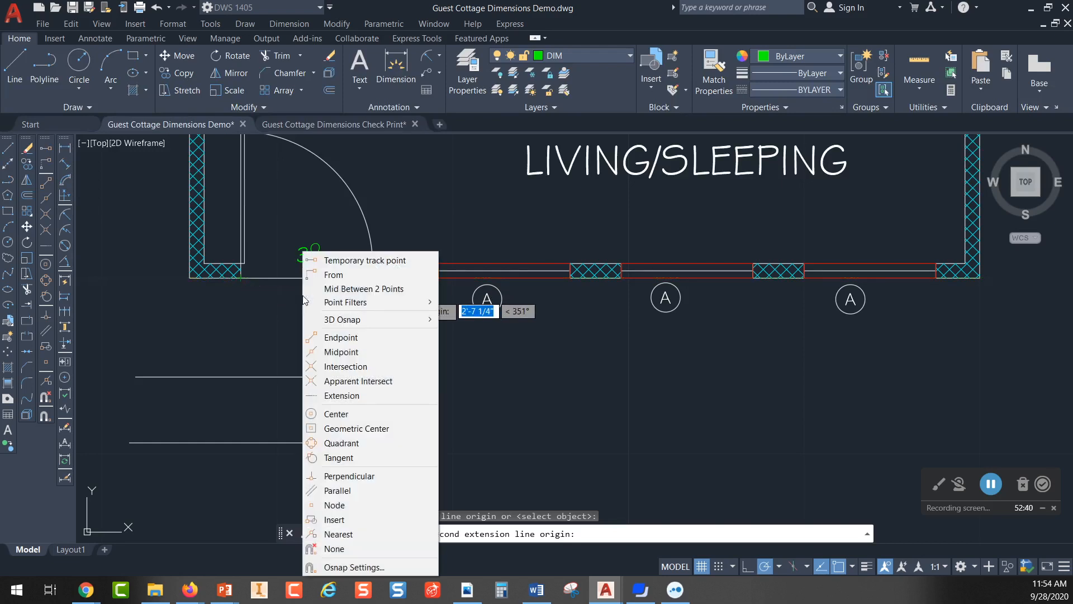
click(339, 290)
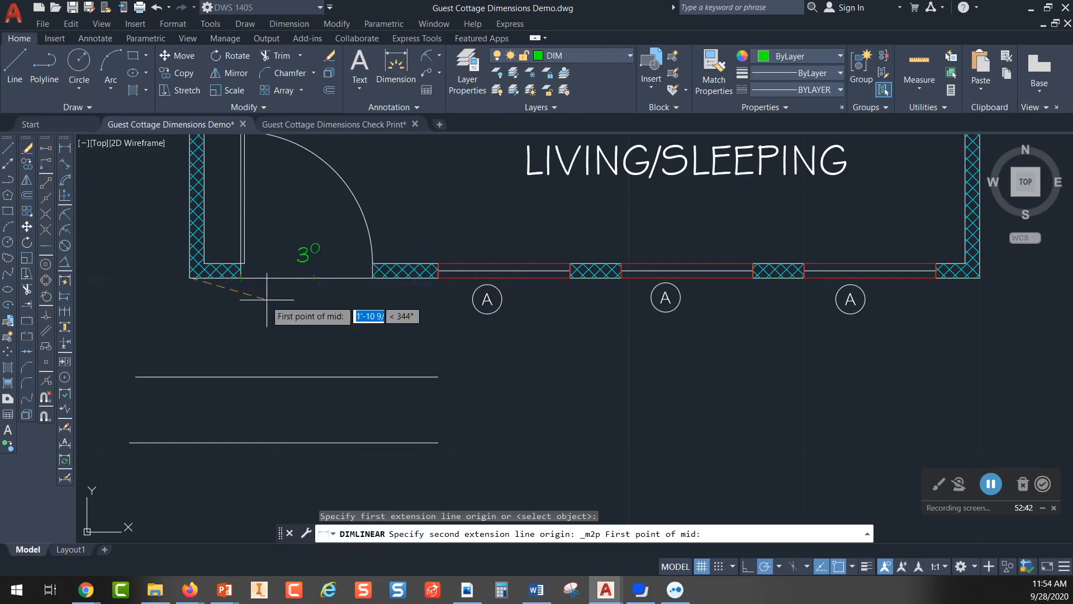
click(244, 278)
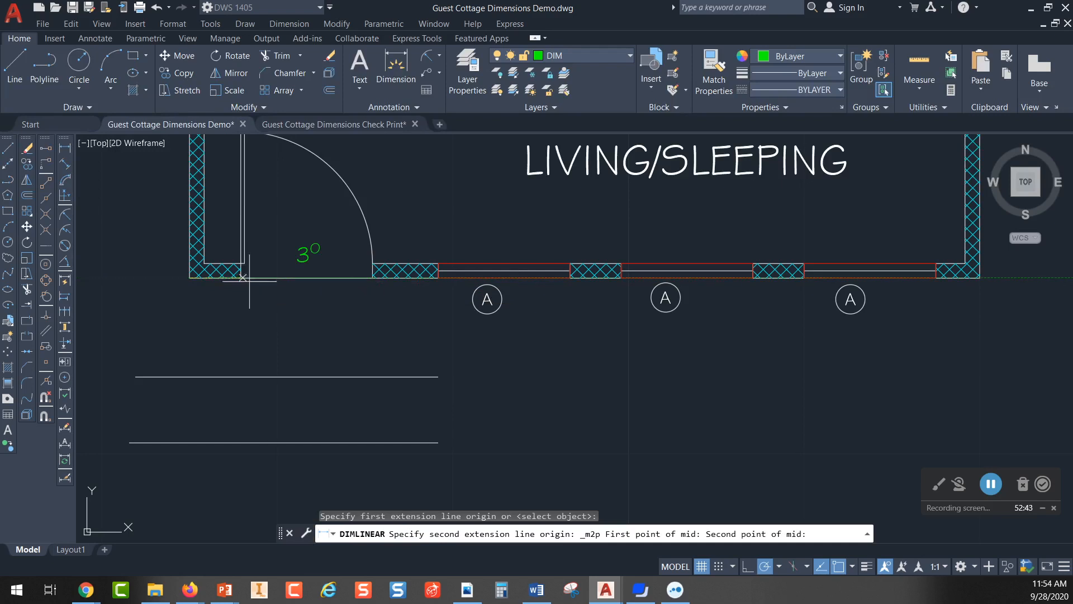
click(372, 277)
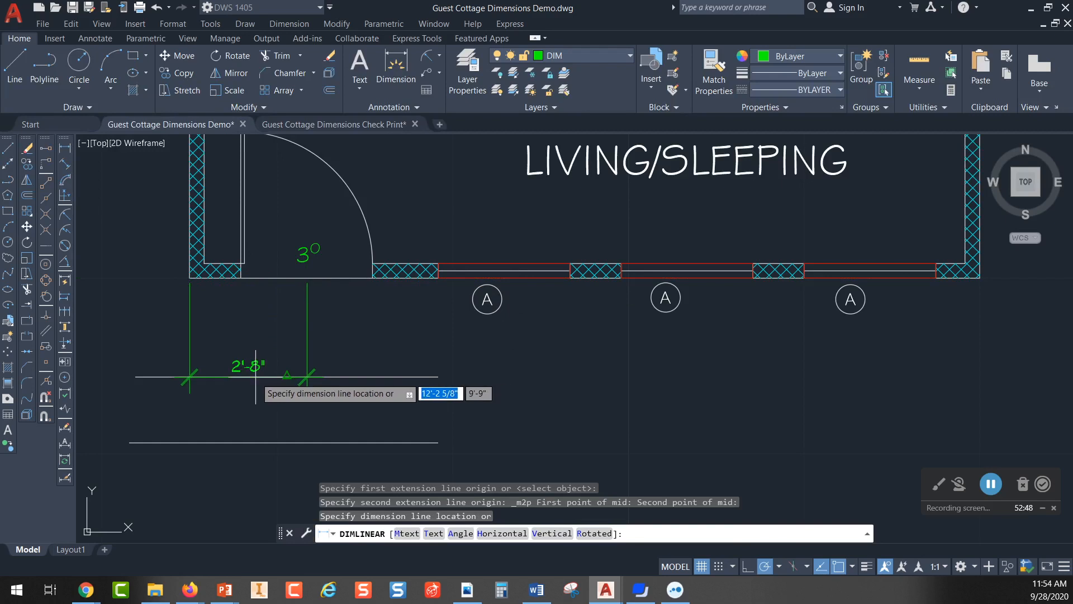
click(287, 376)
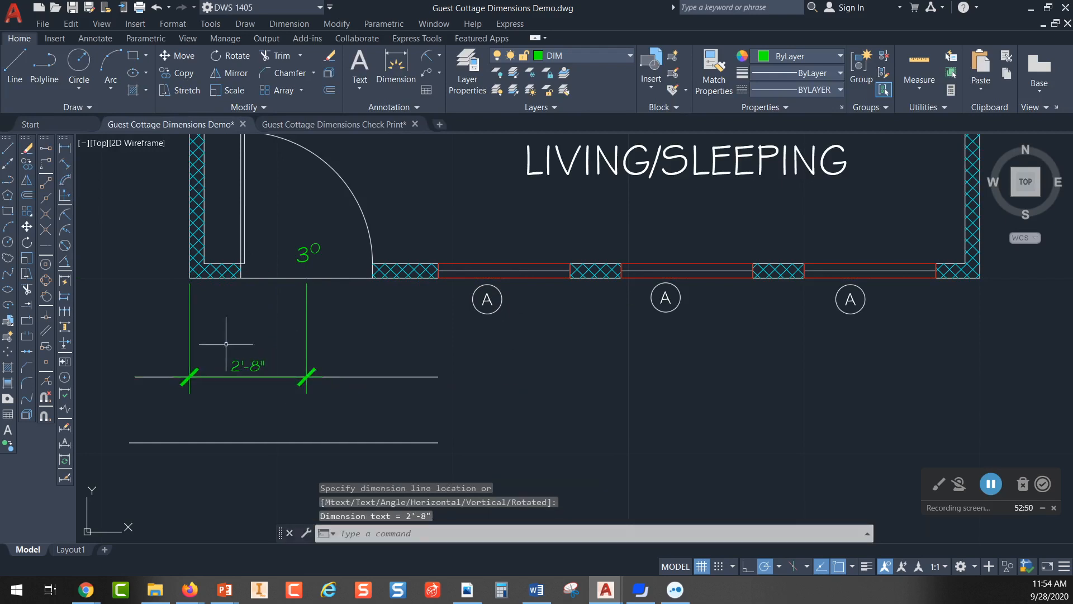
- Continue the dimension row through the midpoints of the three front A windows to the cottage's lower-right outer wall corner
scroll(264, 352, up, 4)
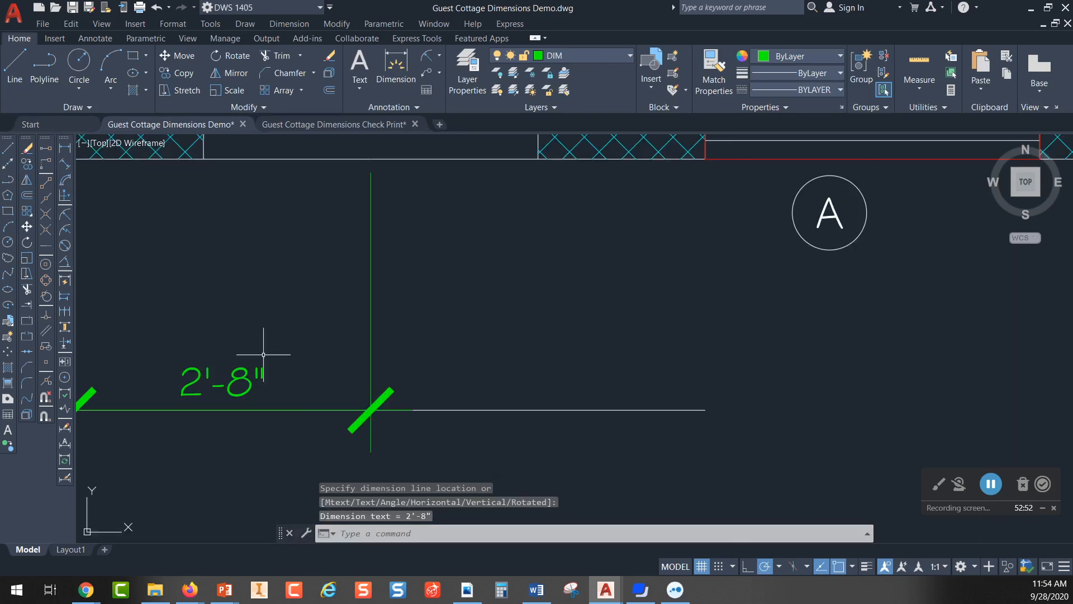
scroll(263, 354, down, 4)
middle_drag(324, 339, 297, 344)
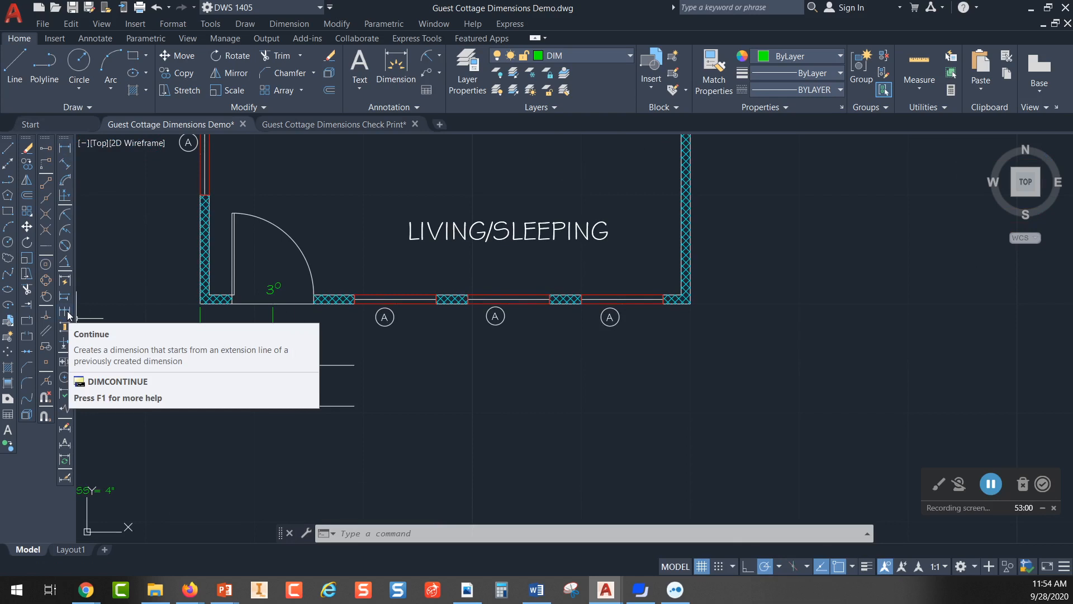
click(441, 58)
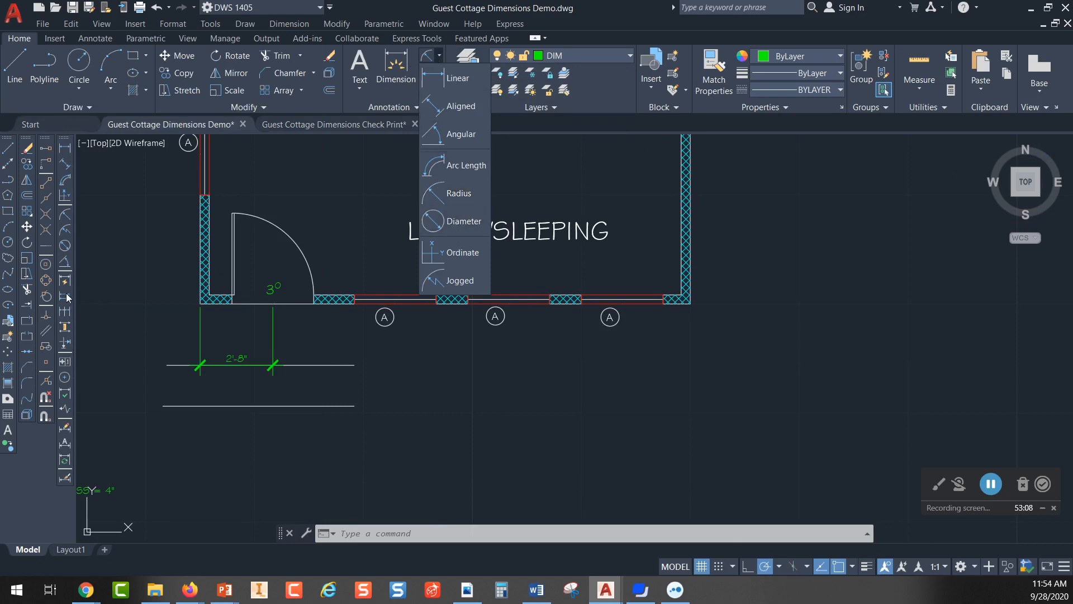
click(66, 313)
click(66, 313)
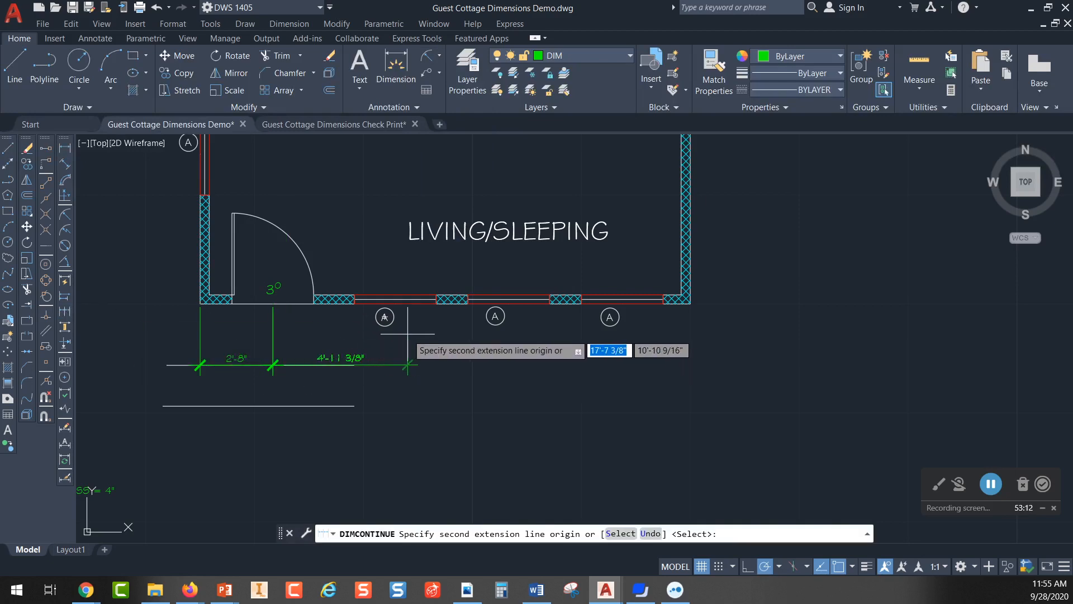
click(395, 302)
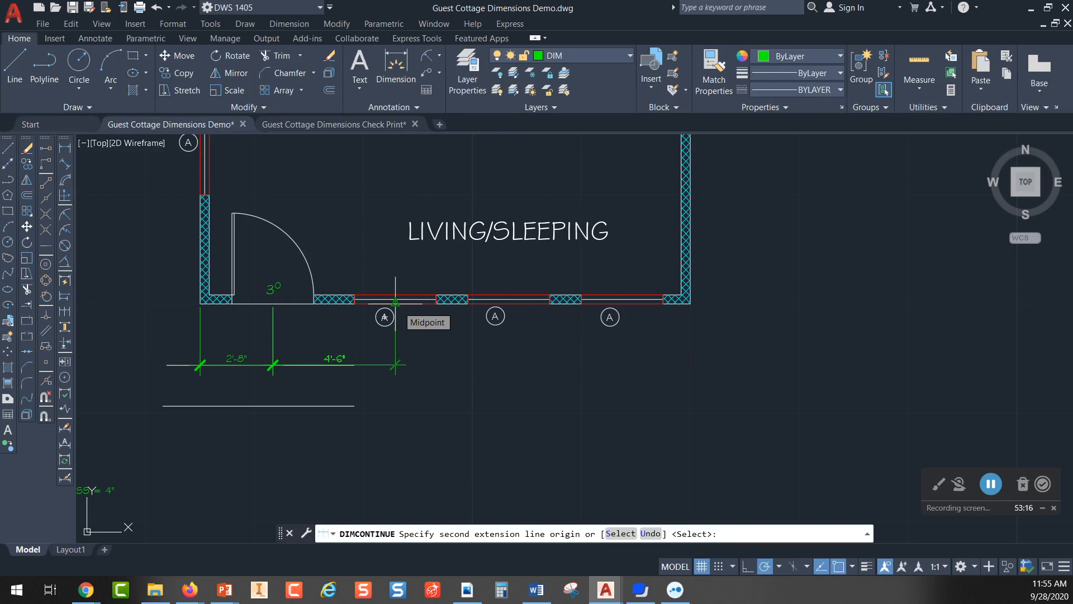
click(509, 303)
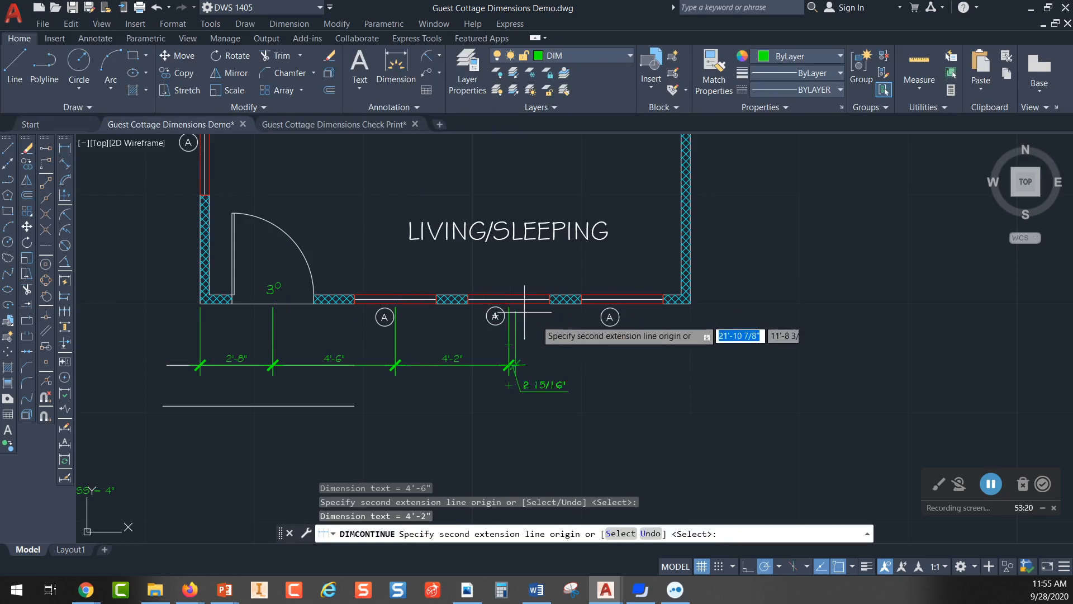
click(622, 302)
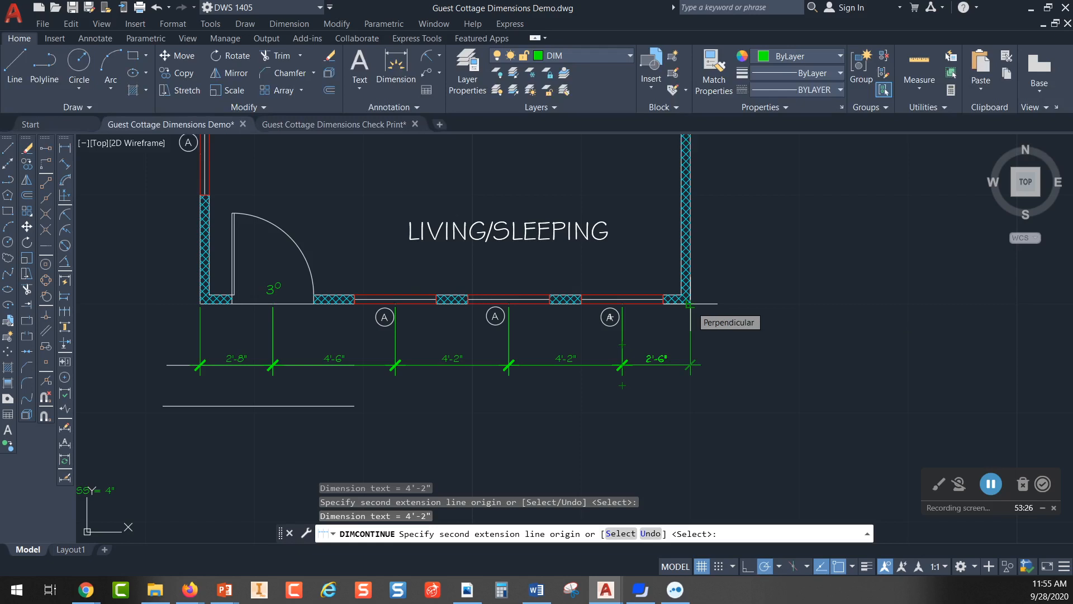
click(689, 303)
key(Escape)
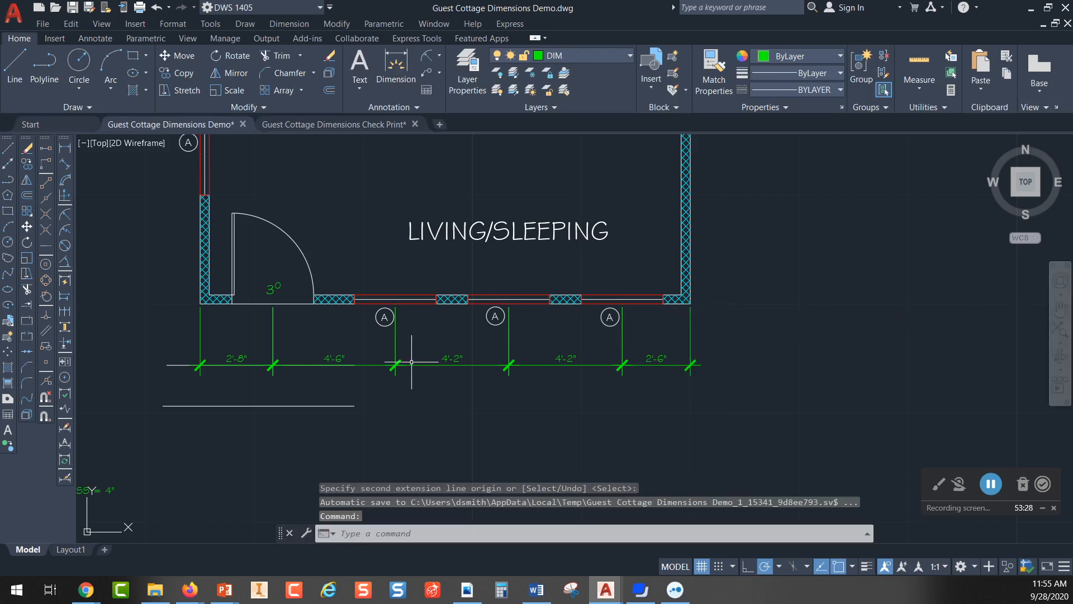
- Draw a 36 by 4 inch rectangle inside the room just above the leftmost front window as a window example
scroll(412, 361, up, 2)
scroll(567, 358, up, 2)
scroll(560, 355, down, 1)
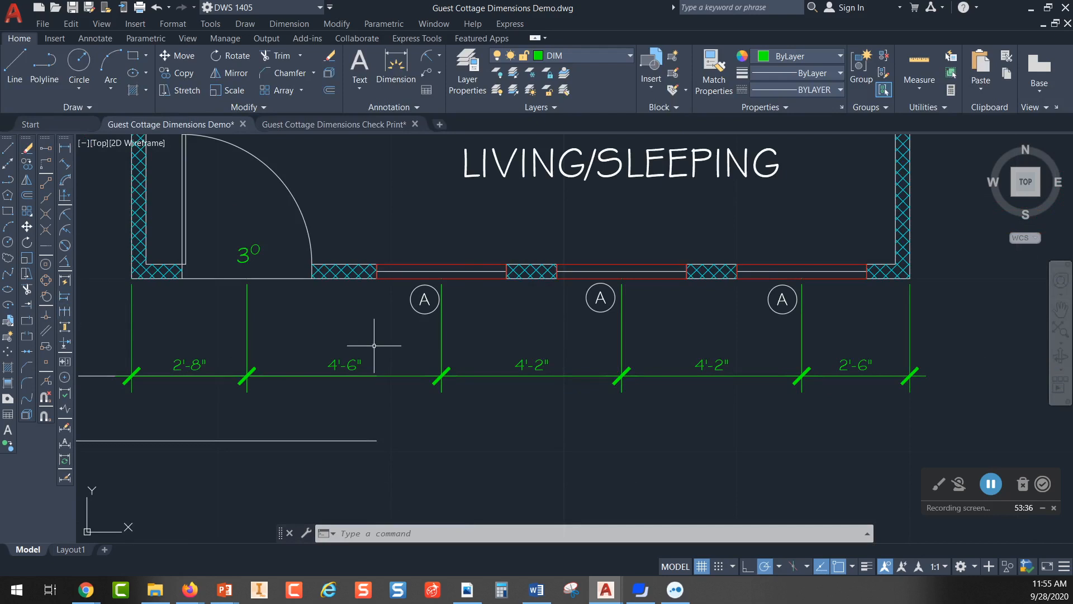
click(472, 277)
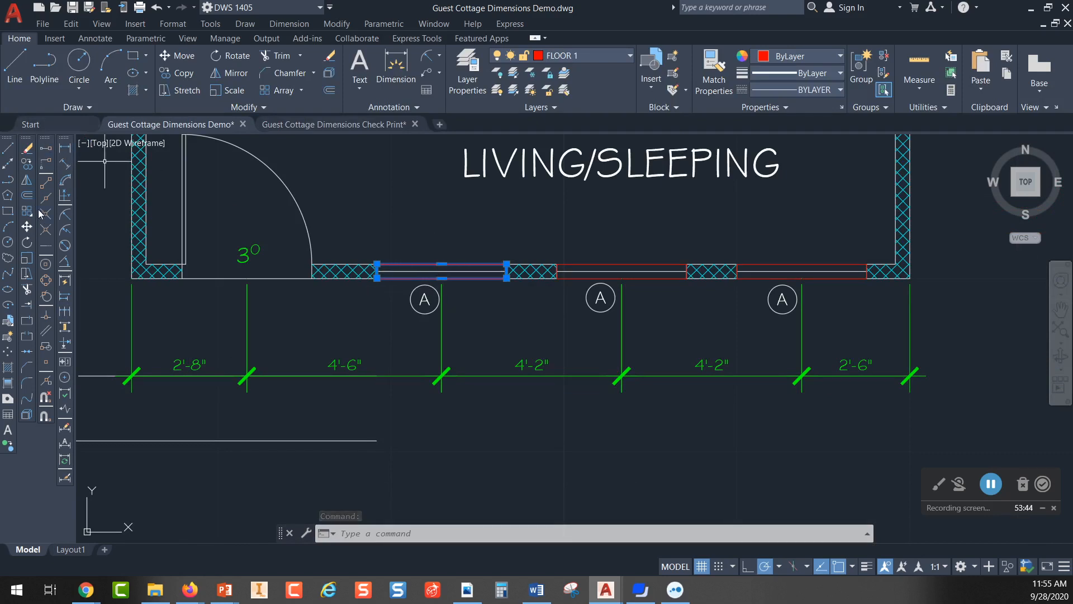
click(8, 211)
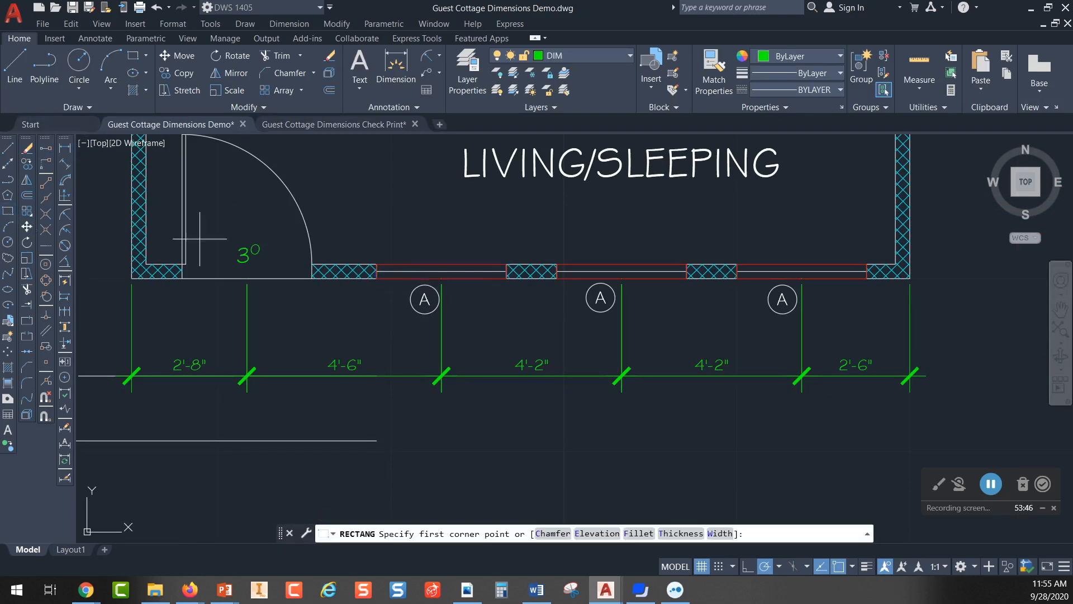
click(377, 265)
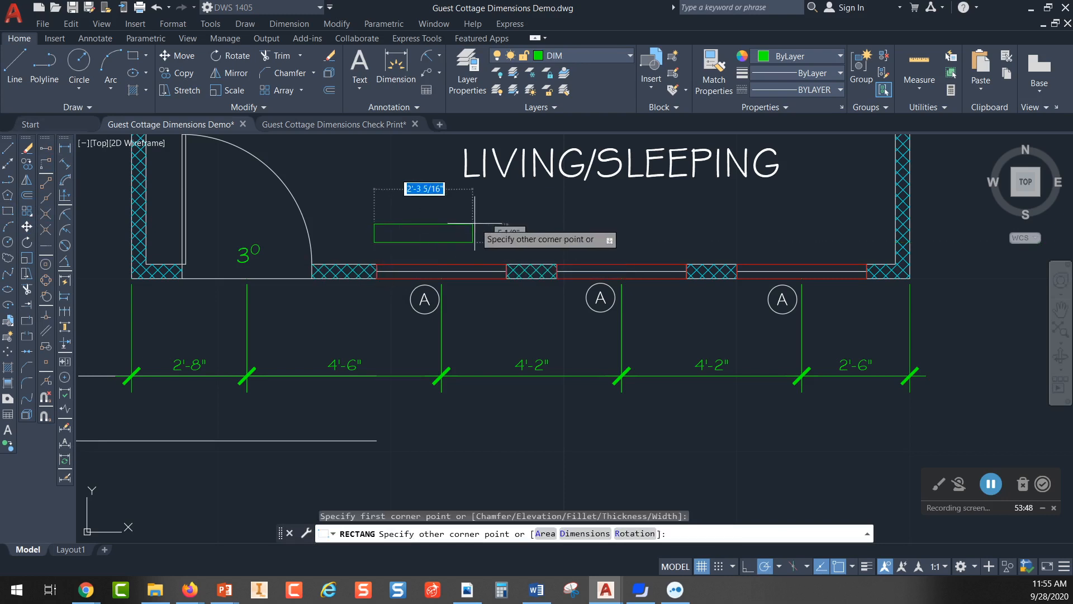
text(36)
key(Tab)
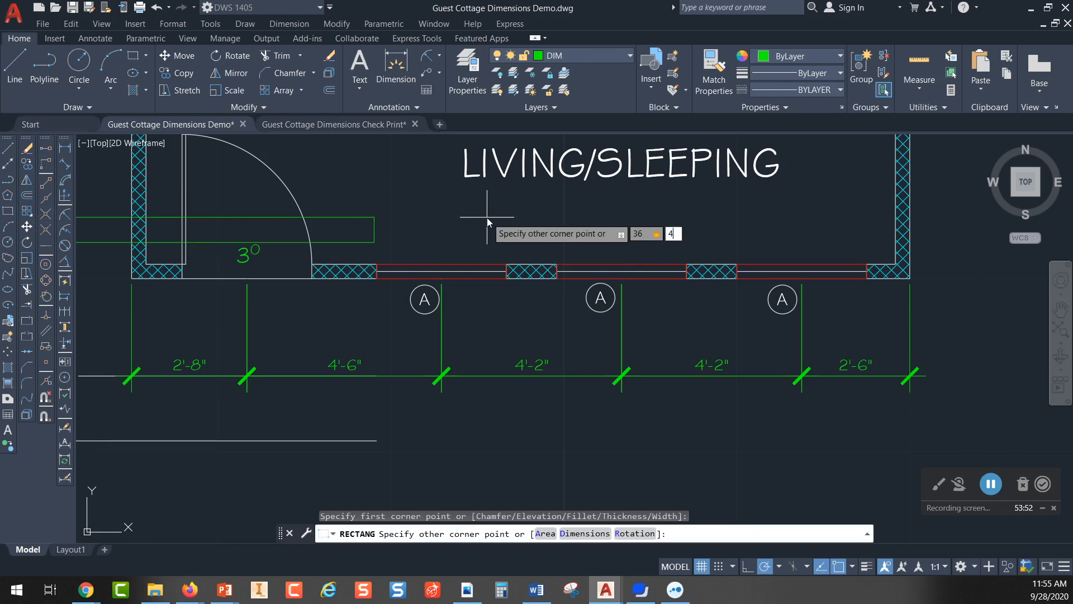
key(Return)
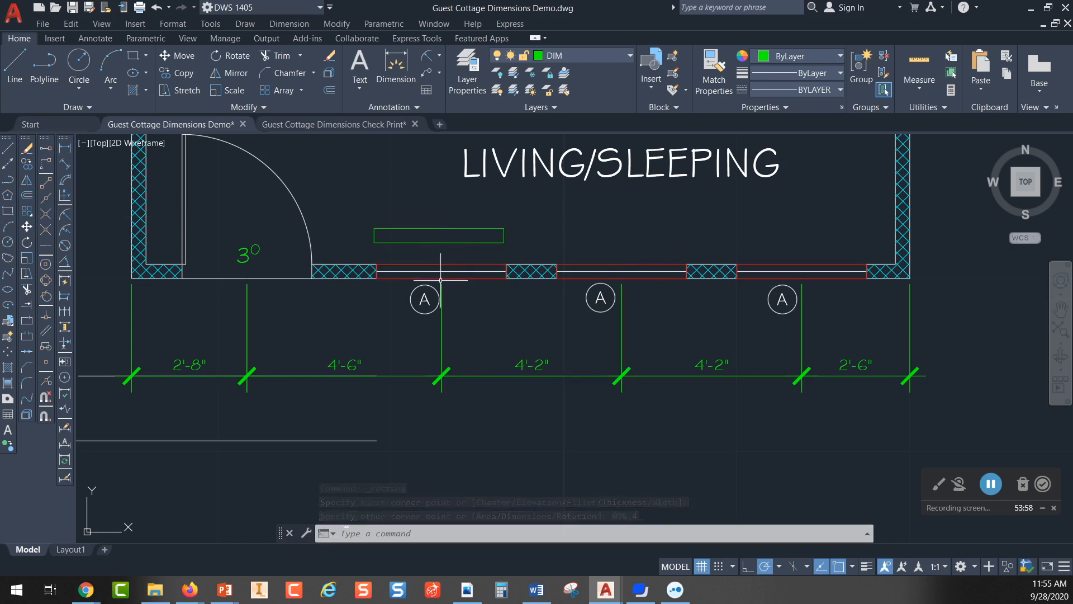
- Draw a horizontal centerline through the example window rectangle between the midpoints of its short sides
click(9, 149)
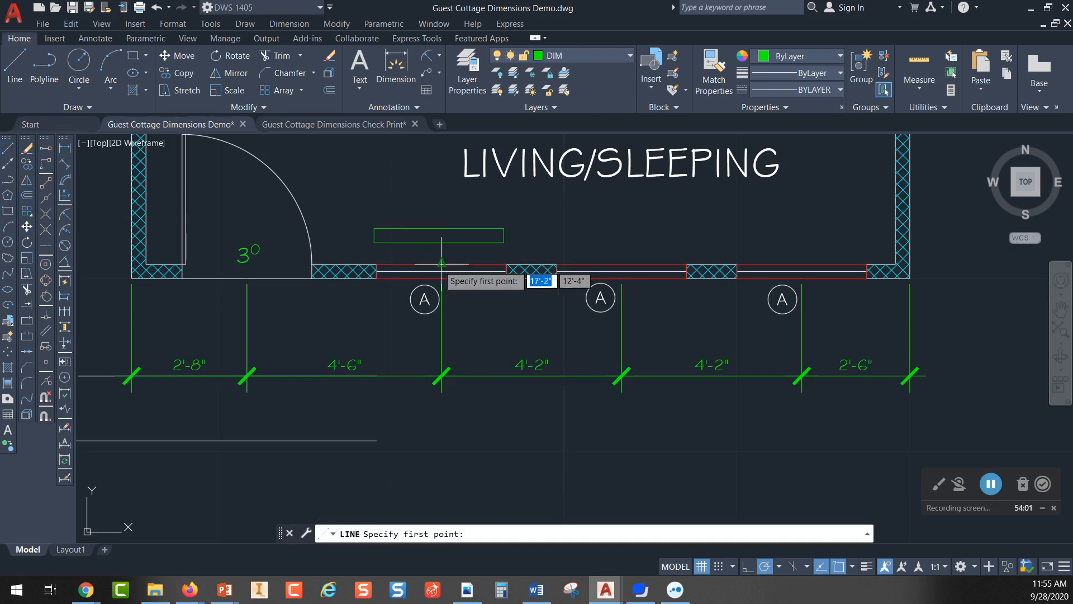
click(374, 235)
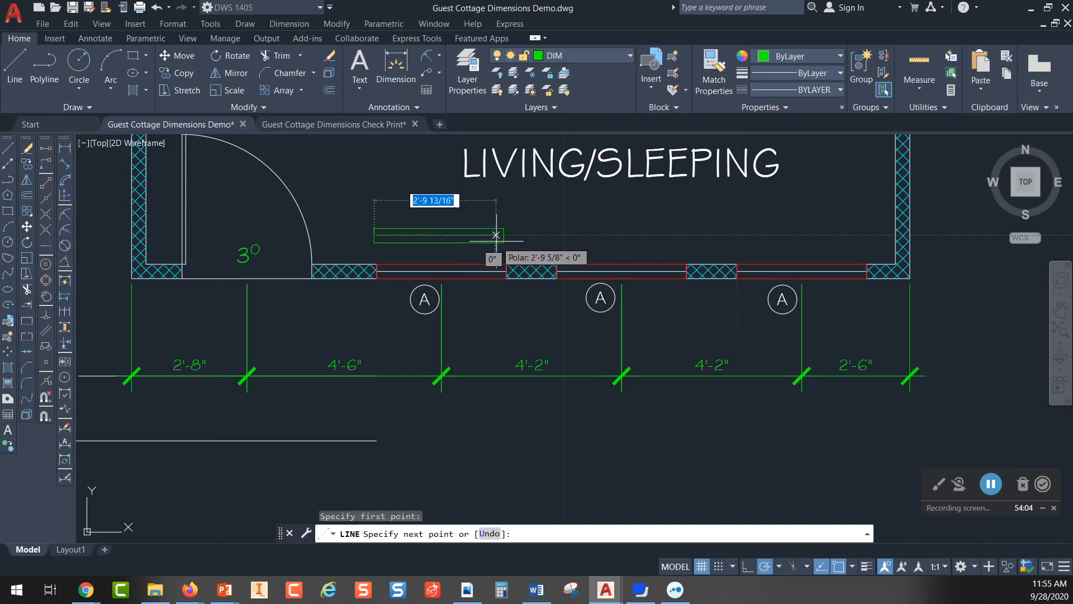
key(Escape)
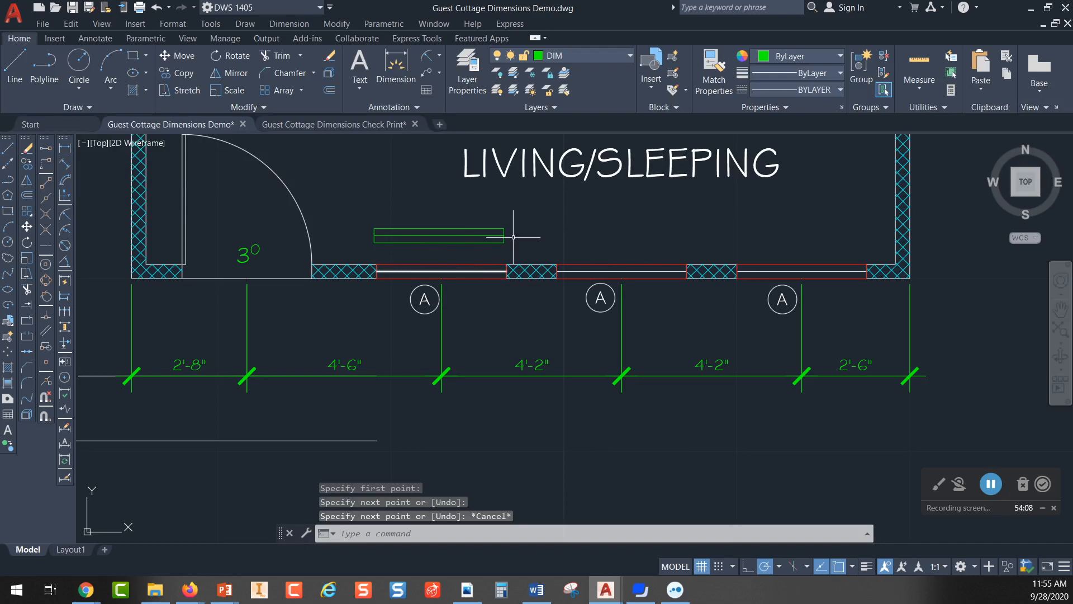
- Add an overall linear dimension across the front wall between the outer ends of the dimension row, placed on the second guide line
key(Escape)
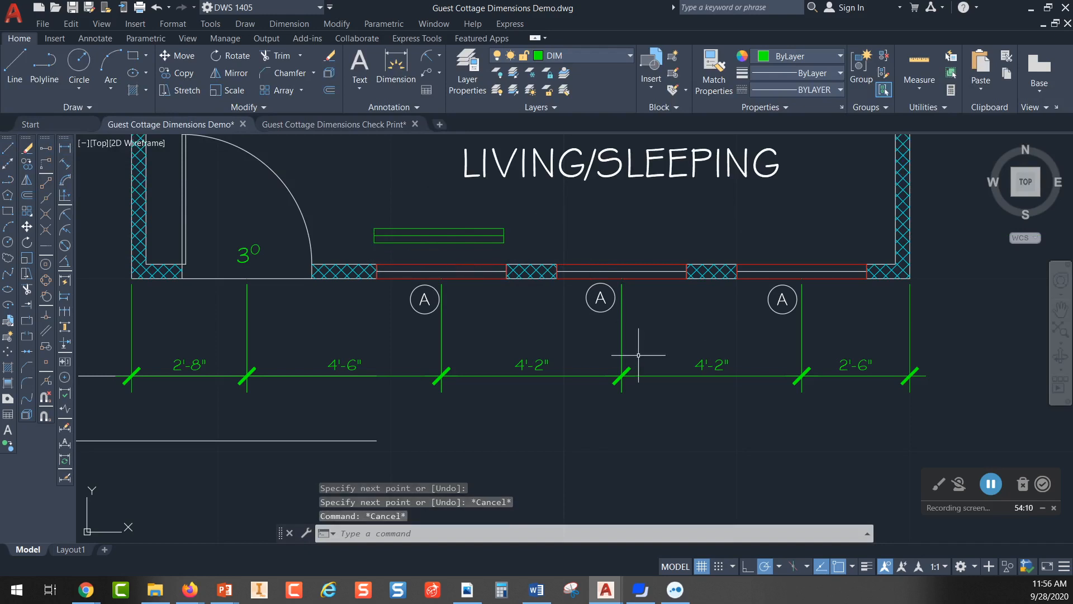
scroll(545, 286, down, 3)
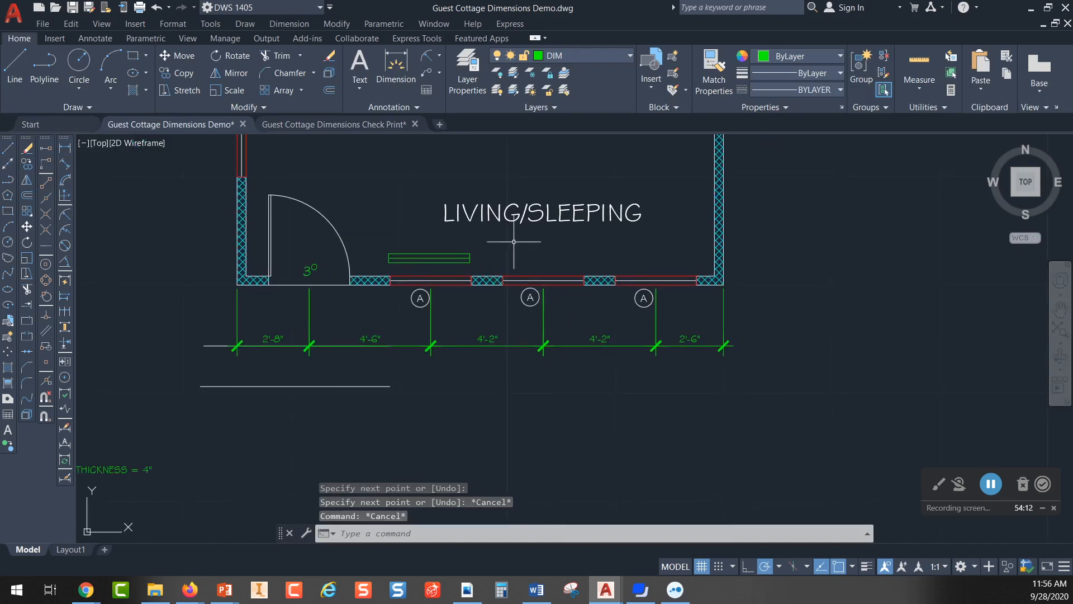
scroll(364, 319, up, 2)
scroll(358, 324, down, 2)
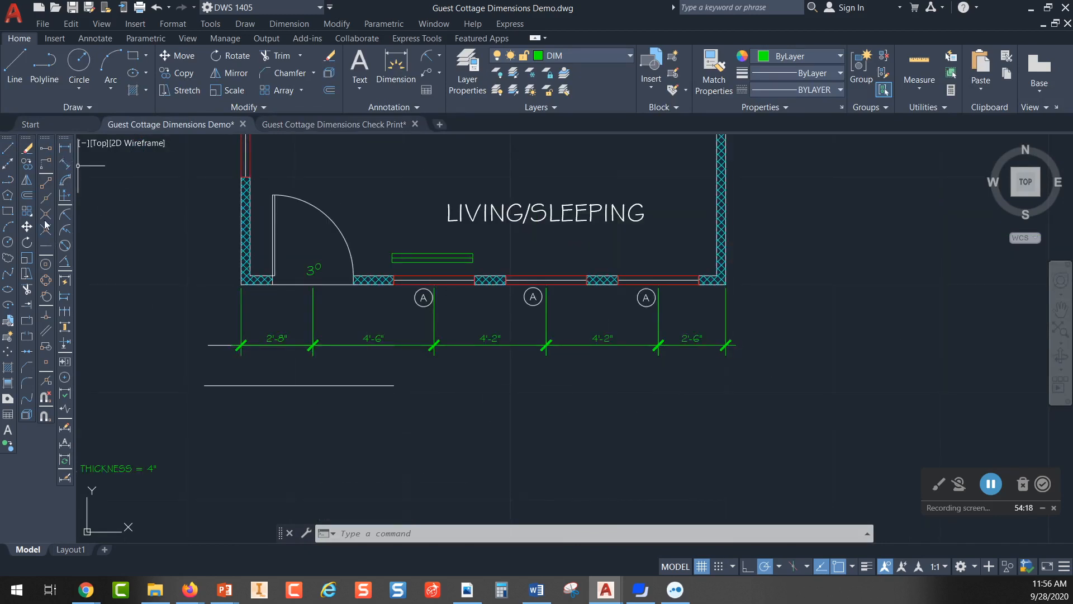
click(66, 149)
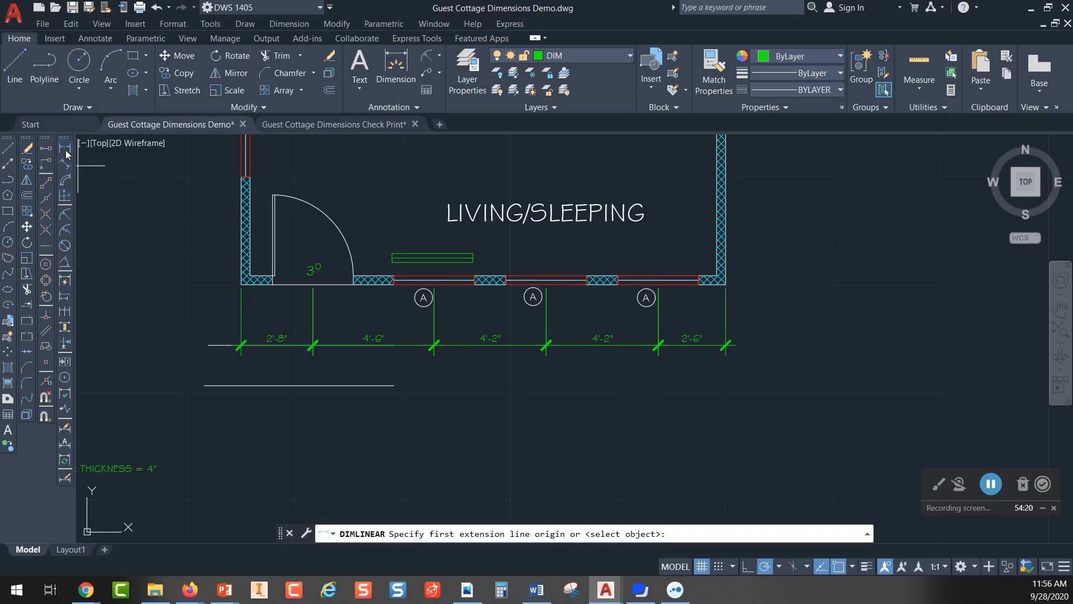
scroll(244, 347, up, 2)
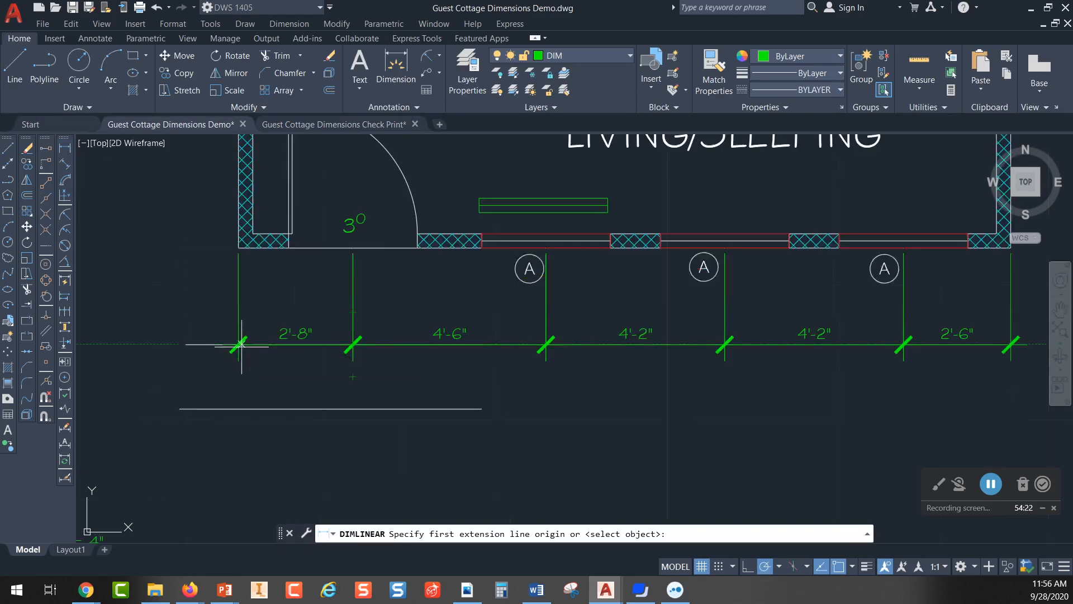
click(239, 344)
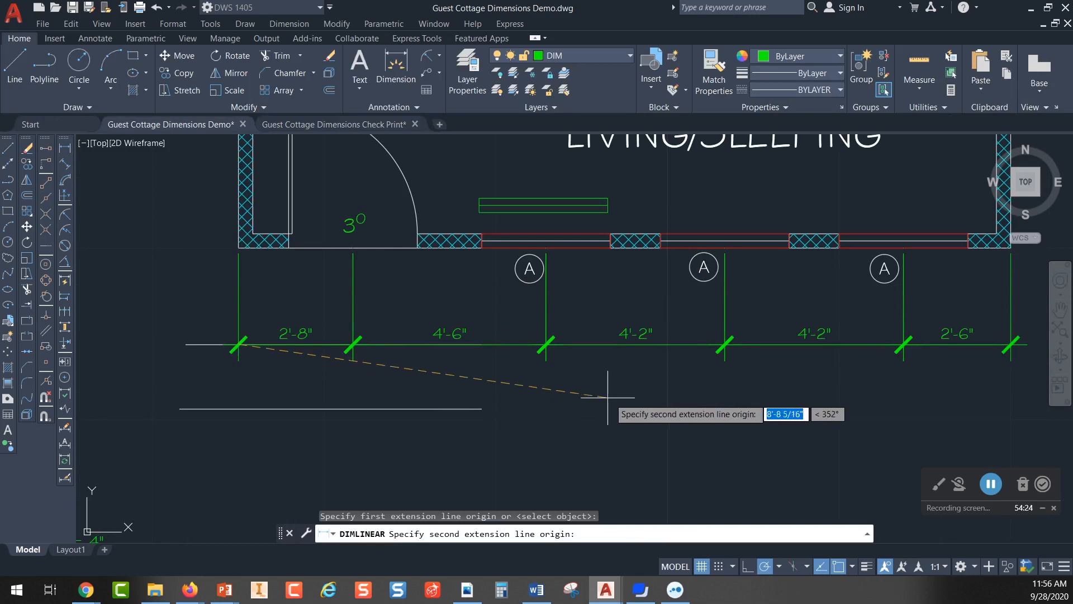
middle_drag(611, 407, 173, 408)
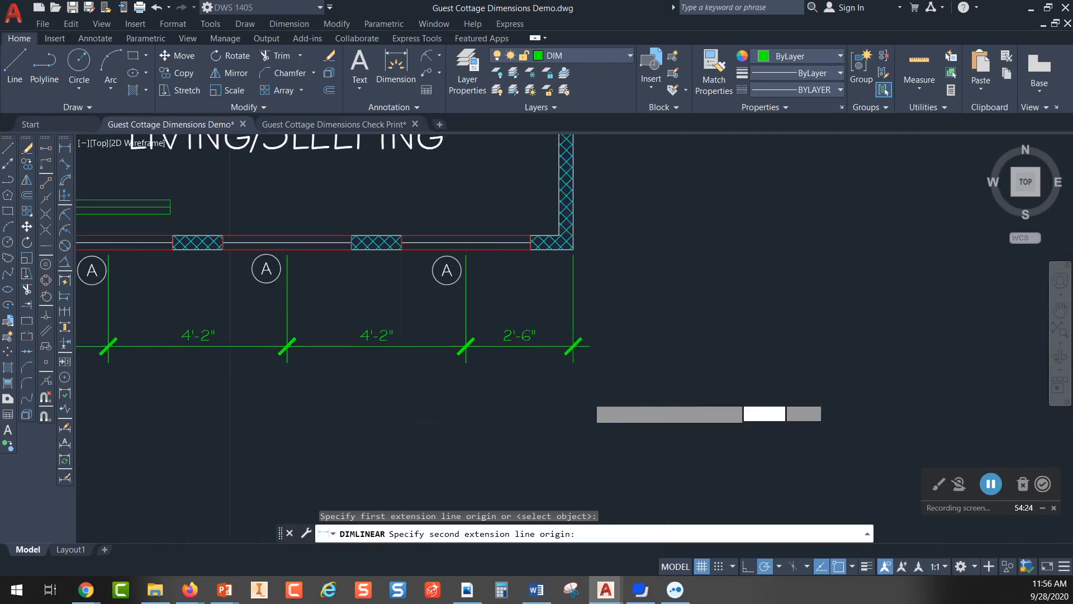
click(577, 345)
middle_drag(241, 391, 596, 376)
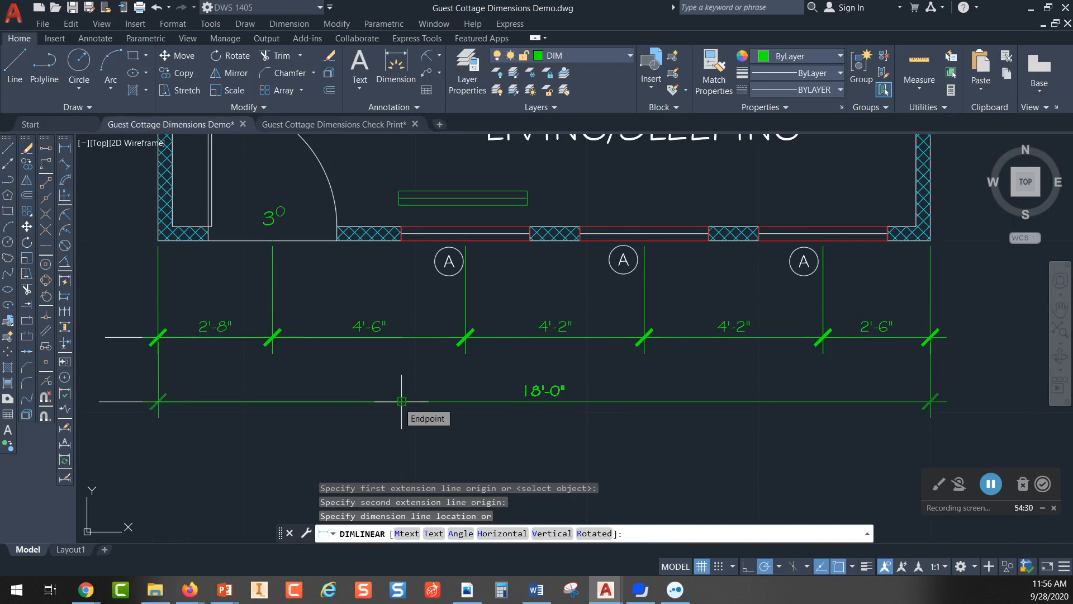
click(401, 400)
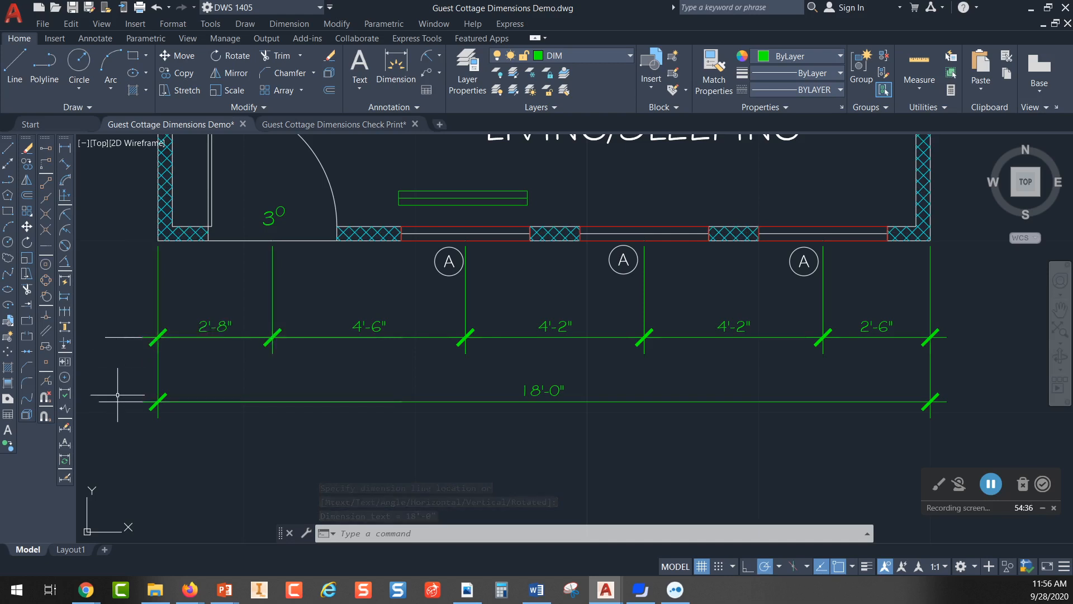
key(Escape)
- Delete the two horizontal guide lines beneath the front wall
scroll(308, 386, down, 2)
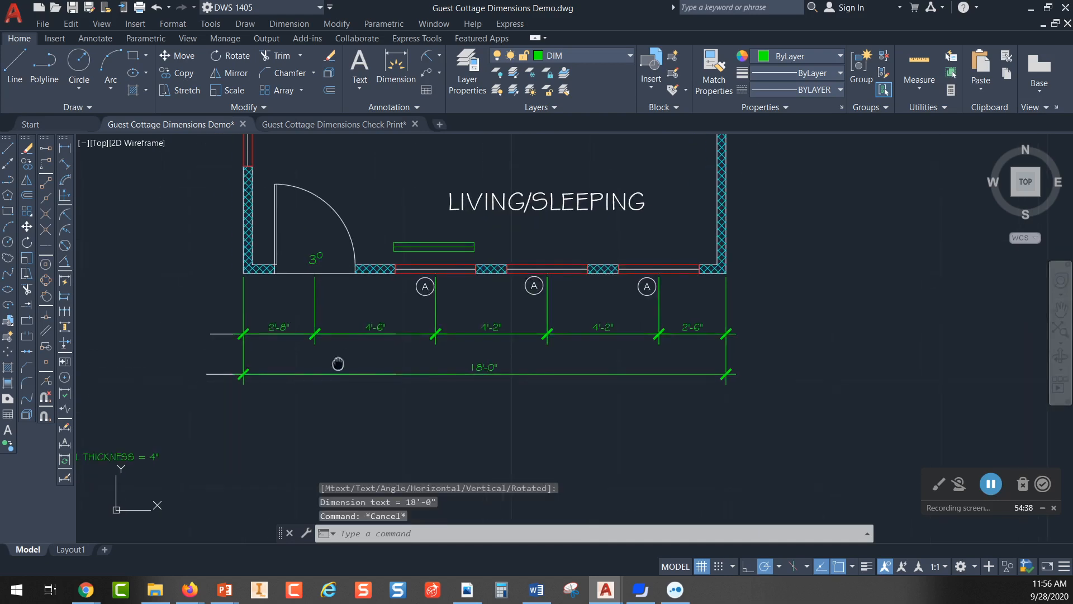
click(222, 317)
click(190, 385)
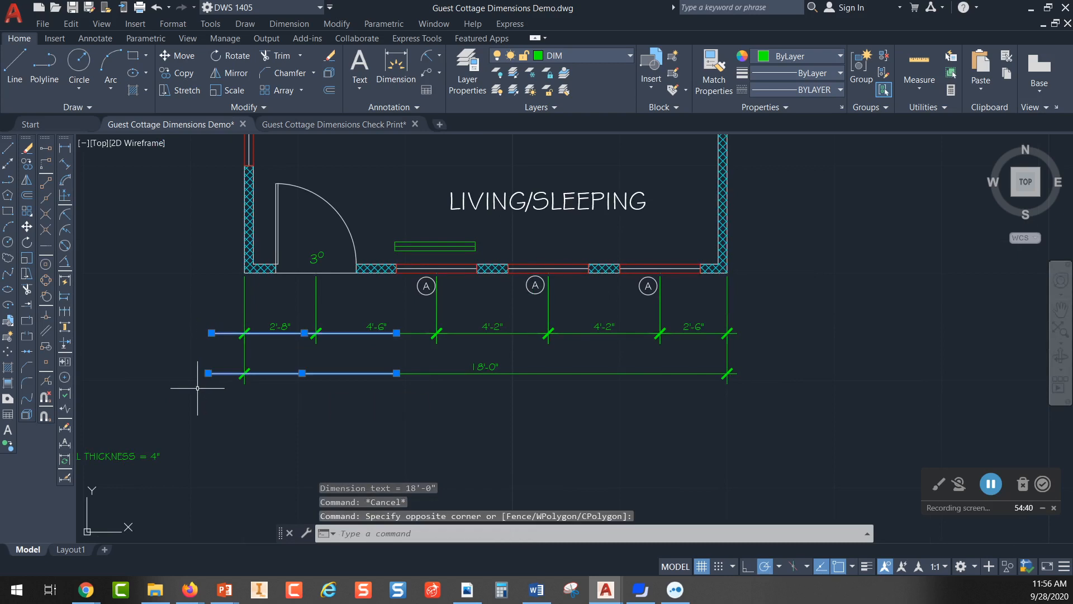
key(Delete)
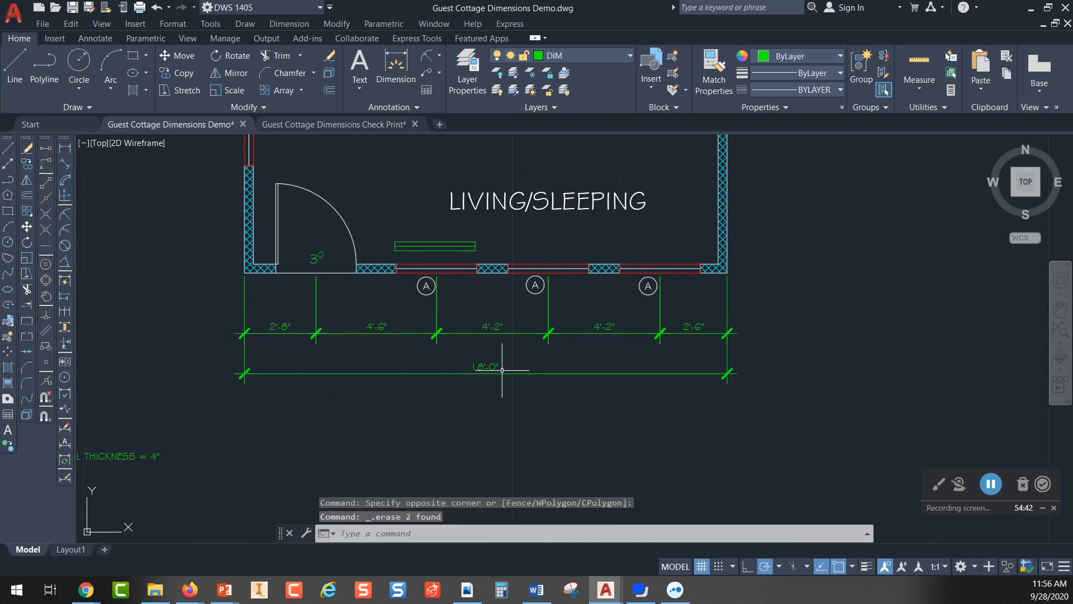
middle_drag(498, 371, 429, 402)
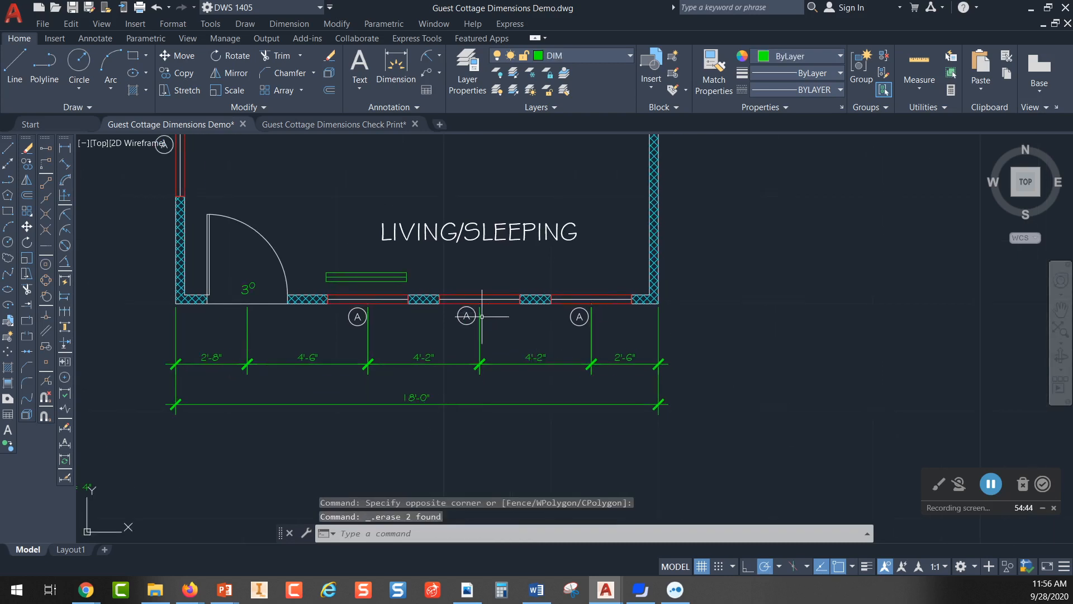
scroll(475, 335, up, 2)
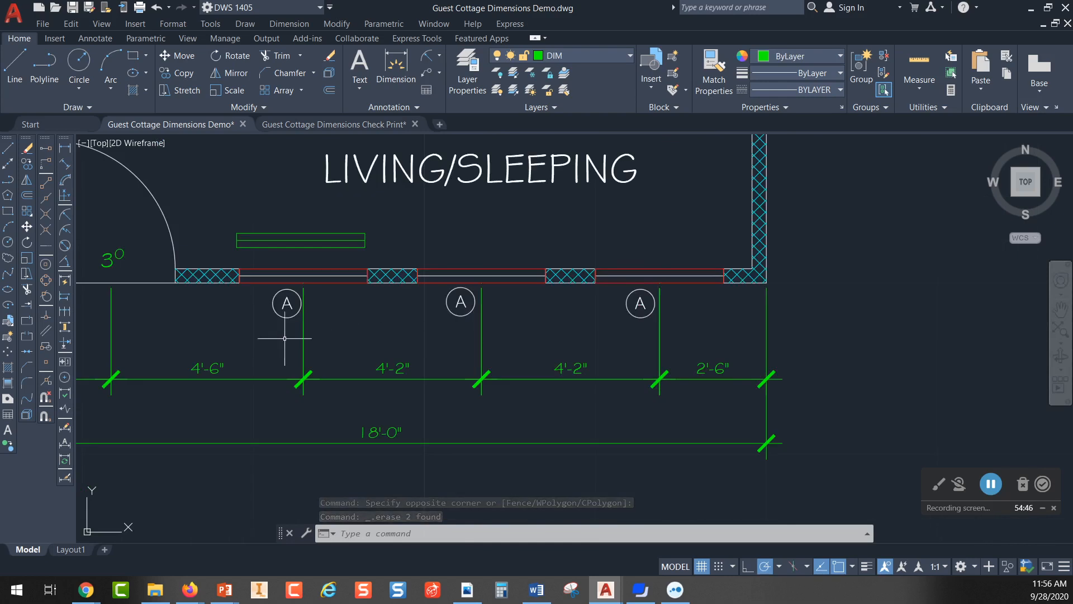
scroll(284, 339, up, 2)
click(295, 286)
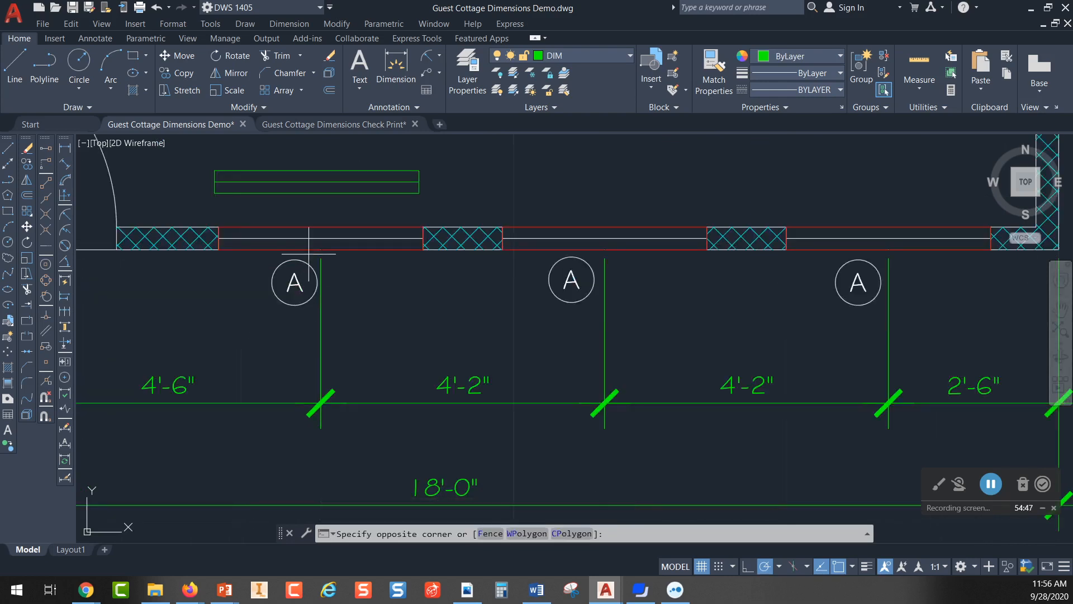
click(273, 316)
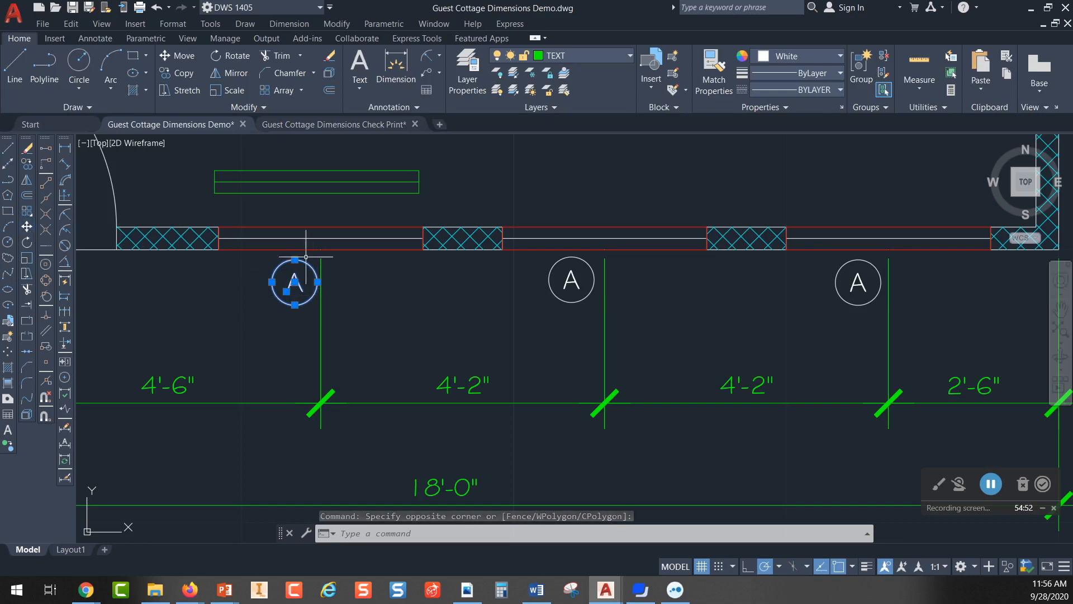
key(Escape)
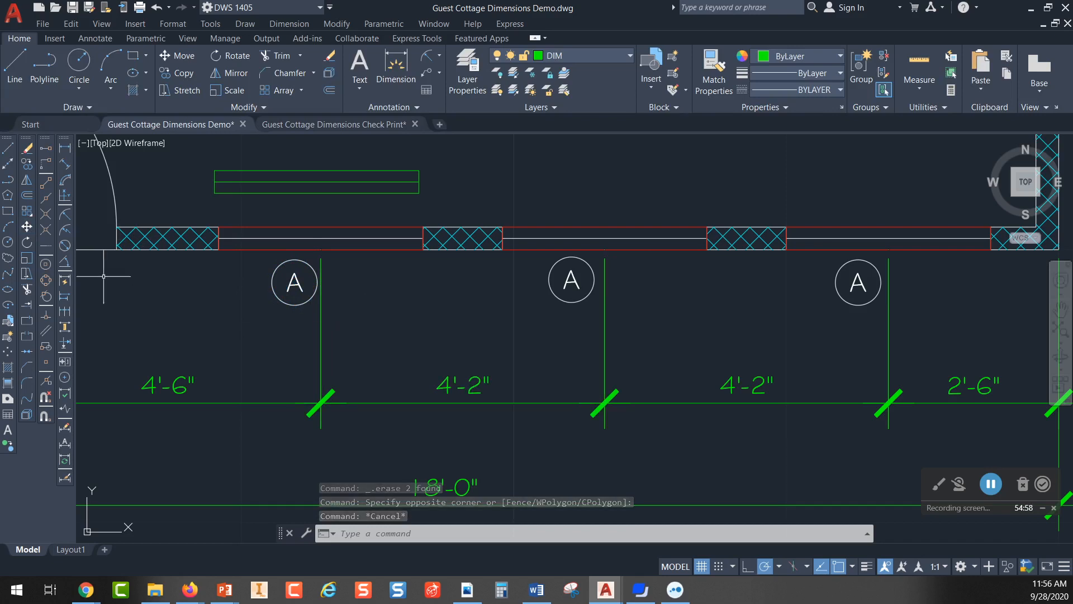
- Move the leftmost front window's A tag and its circle about 1 3/16" to the left, away from the dimension extension line
click(27, 227)
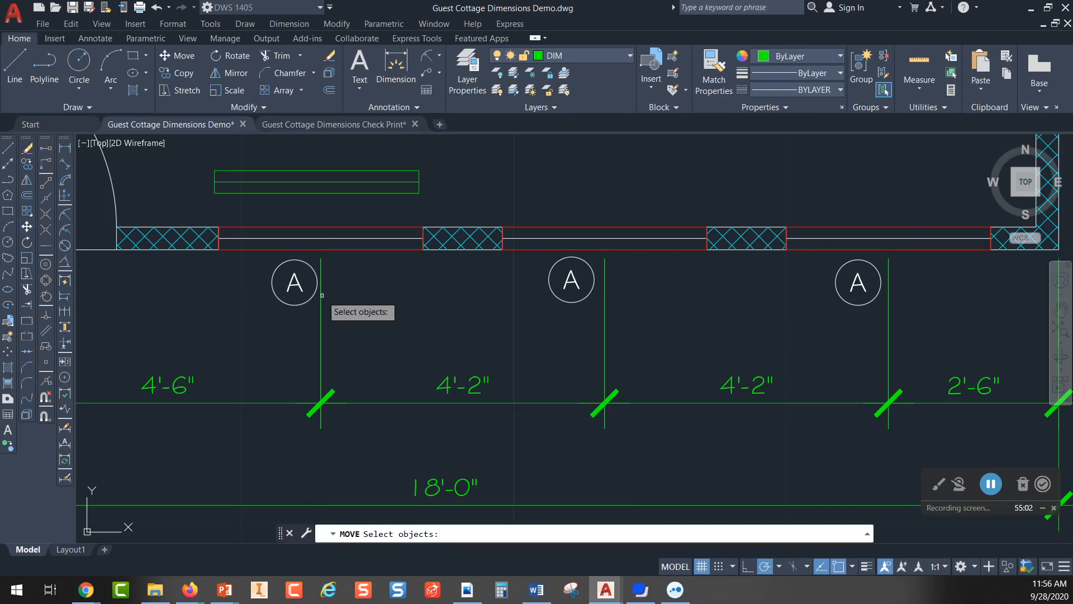
click(295, 283)
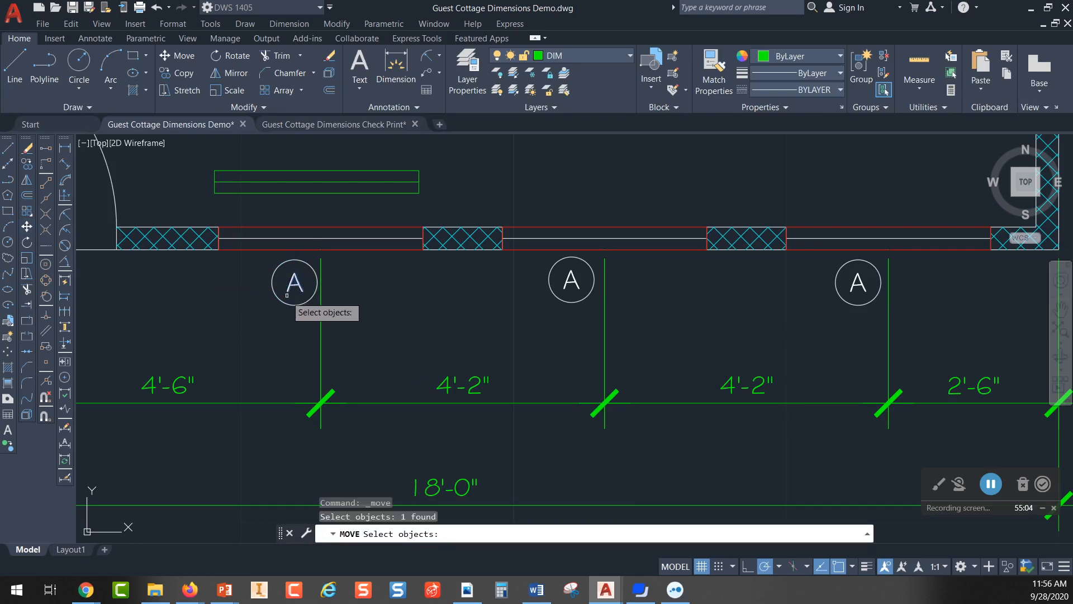
click(279, 301)
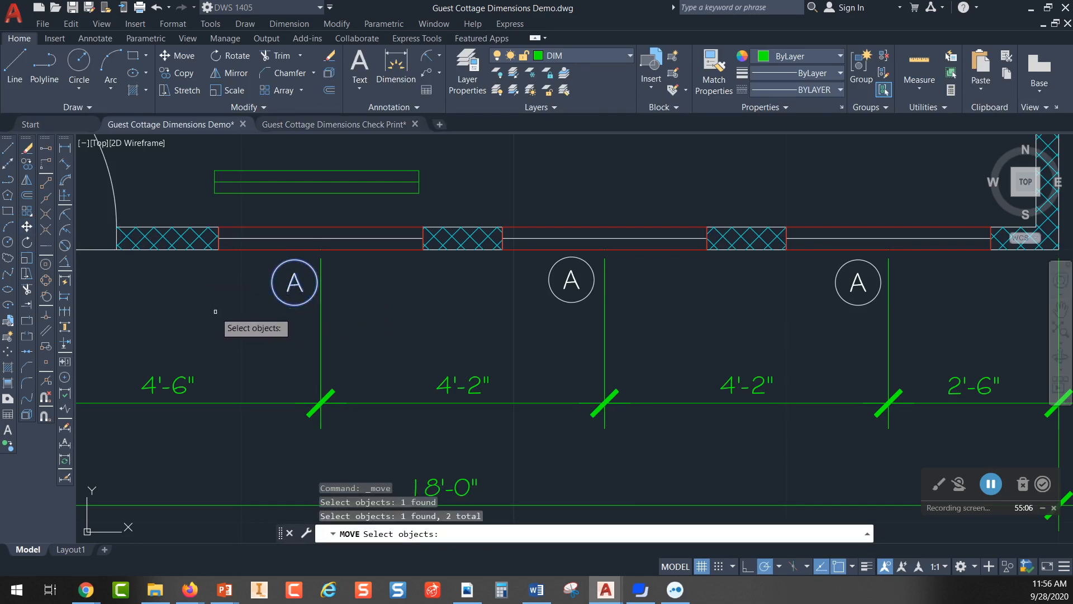
key(Return)
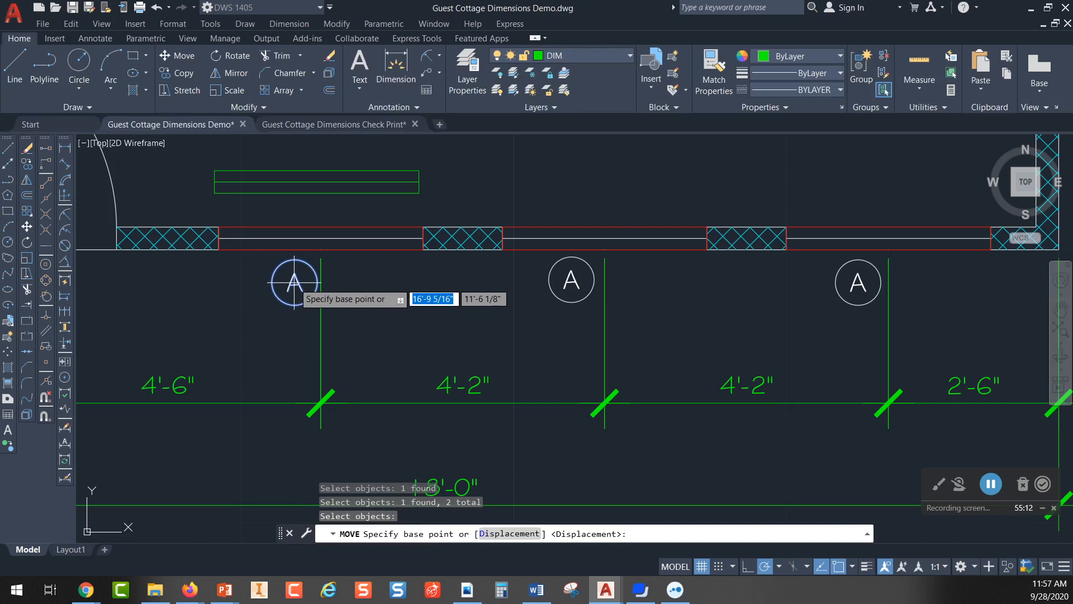
click(210, 291)
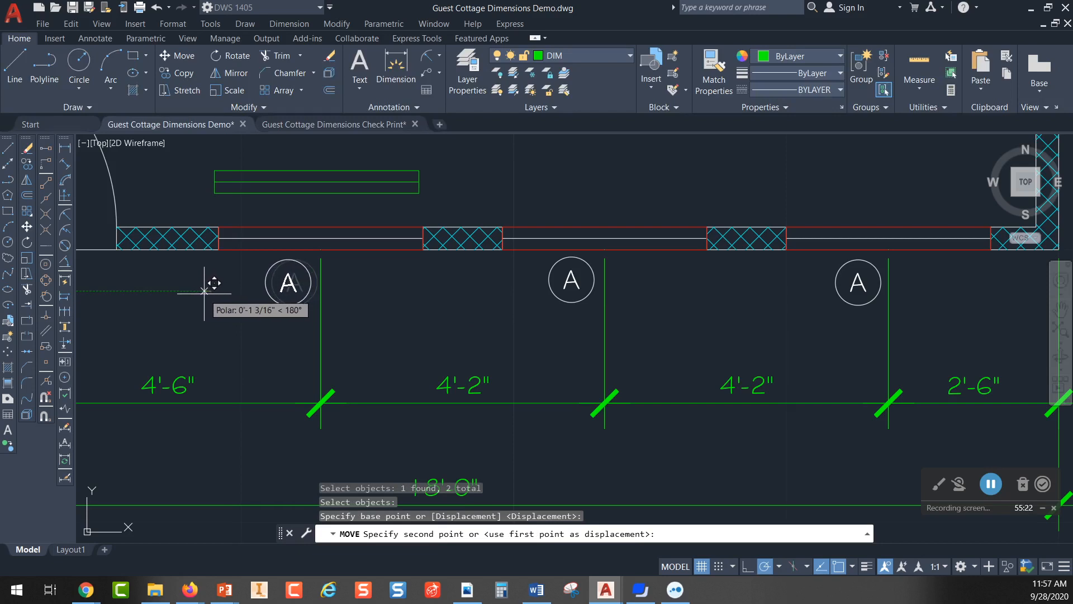
click(204, 291)
click(322, 295)
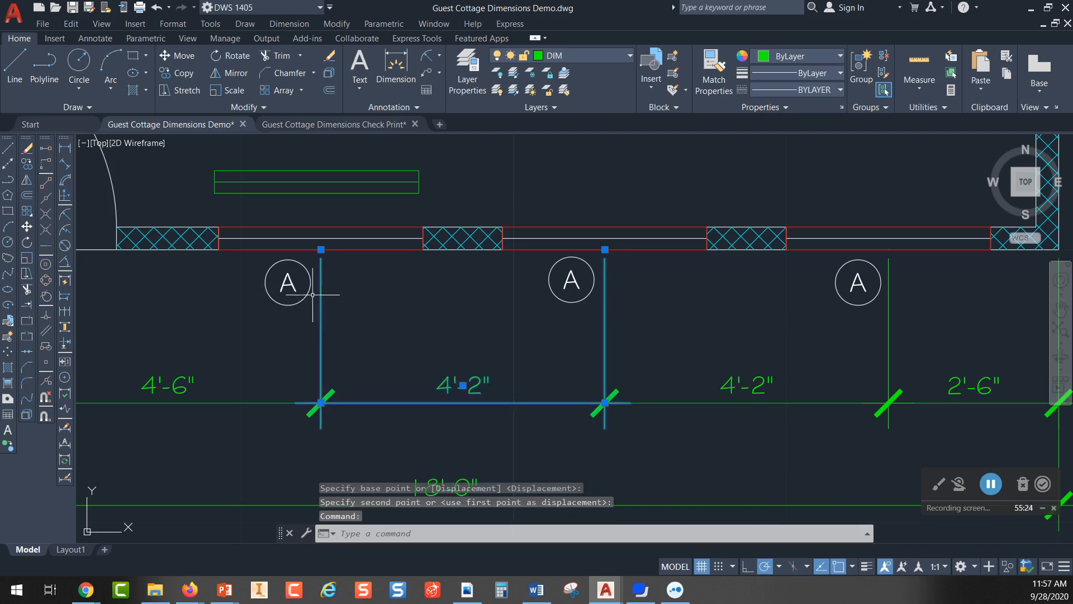
key(Escape)
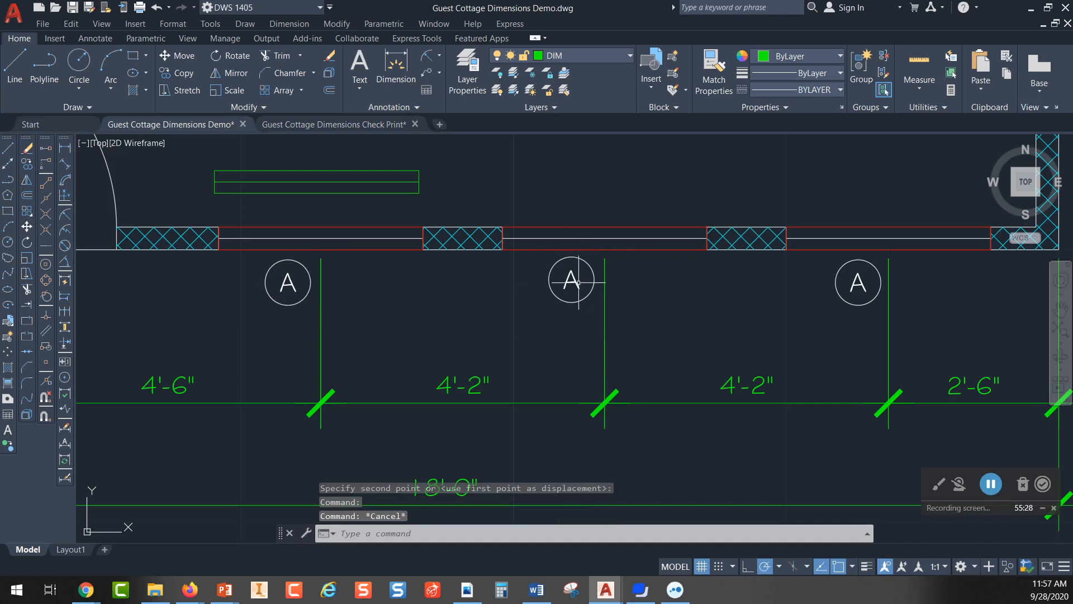
- Offset the left wall's outer line below the A window 27 inches outward to make the first vertical guide line
scroll(464, 307, down, 2)
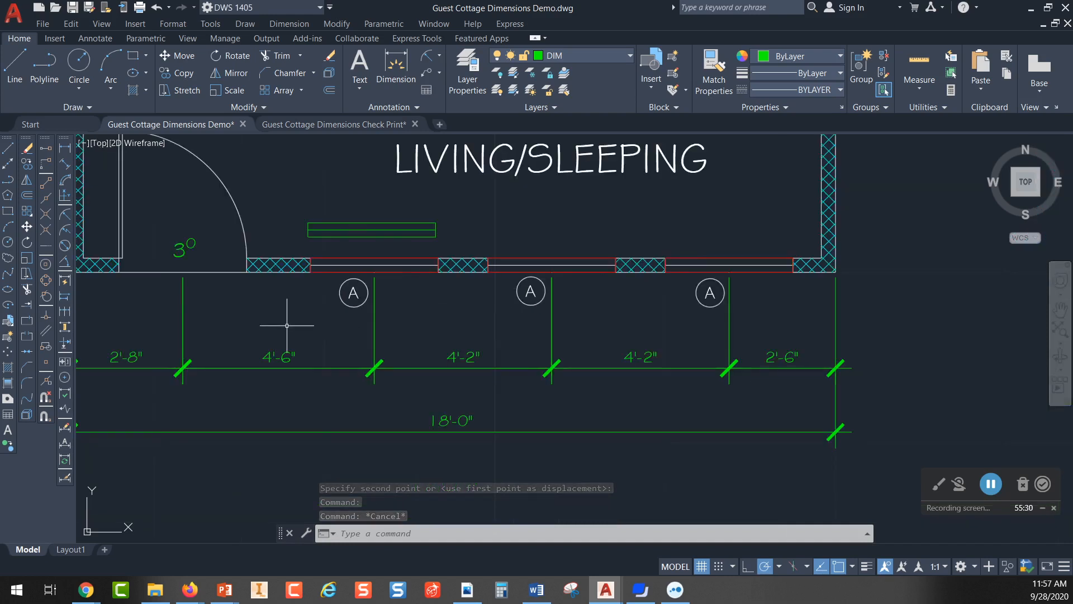
scroll(286, 325, down, 2)
middle_drag(356, 287, 387, 412)
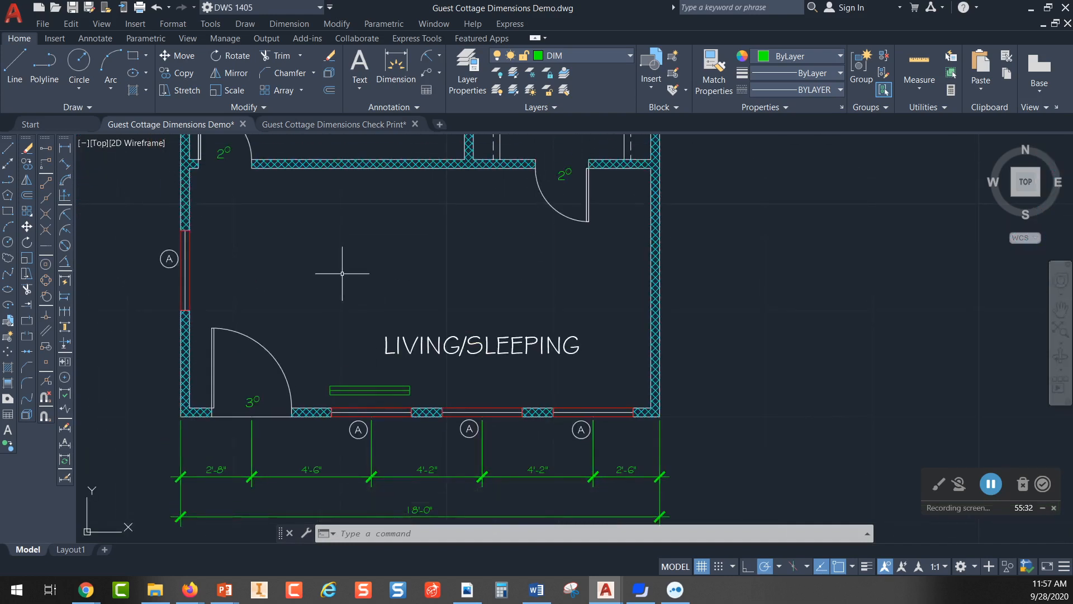
scroll(342, 273, down, 2)
middle_drag(354, 278, 378, 318)
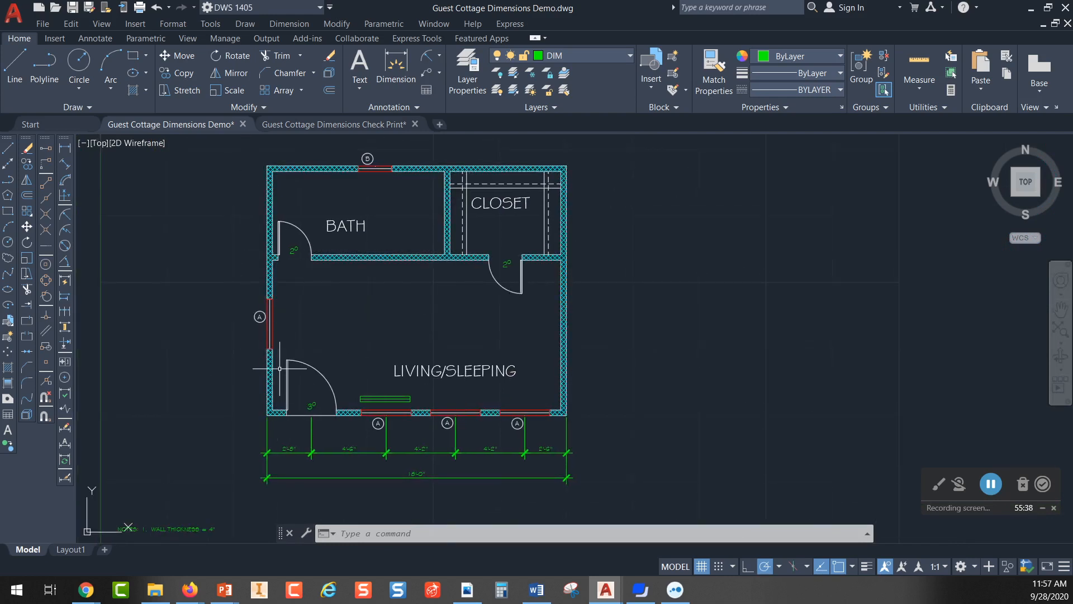
scroll(279, 368, up, 1)
scroll(327, 288, down, 1)
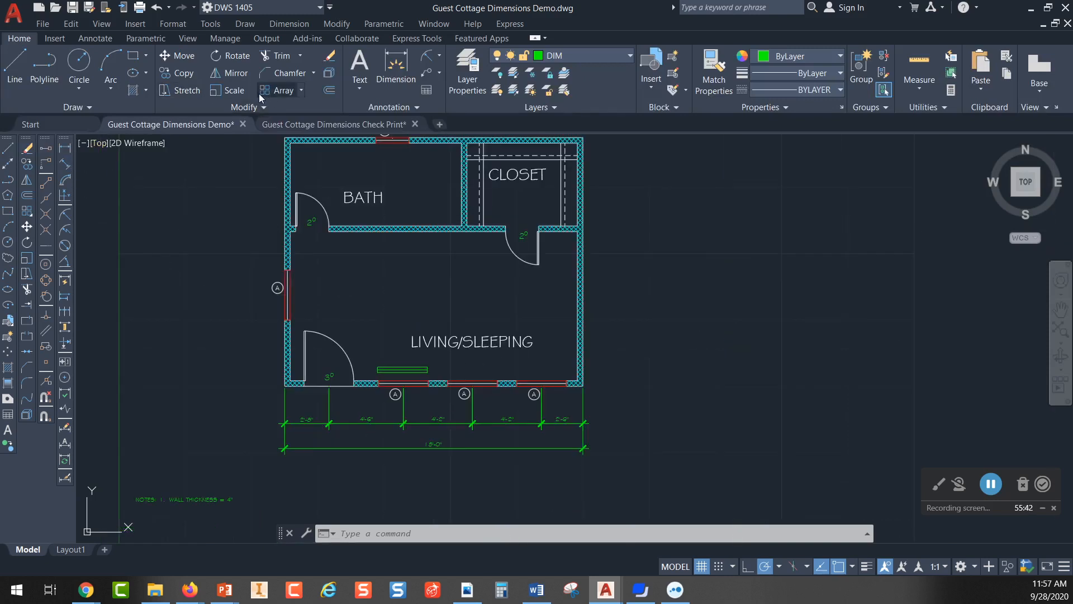
click(331, 89)
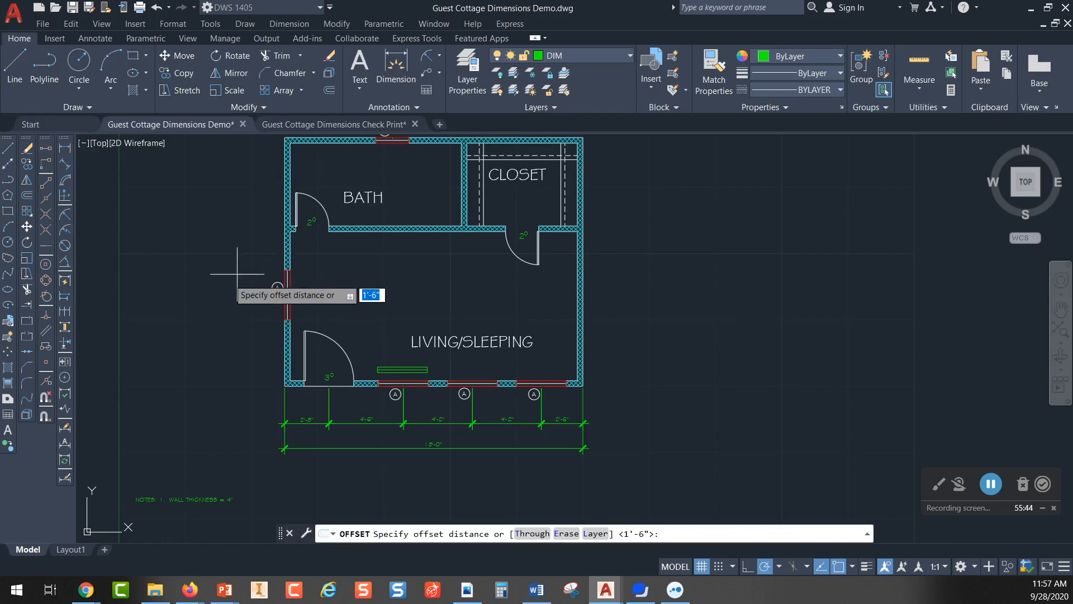
key(Return)
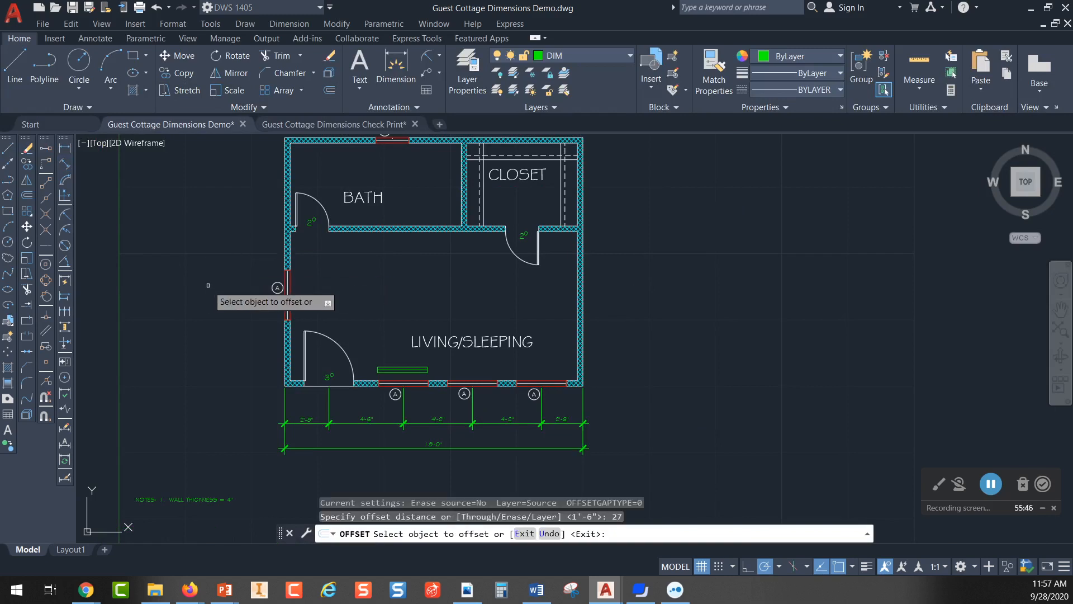
scroll(310, 371, up, 2)
click(278, 361)
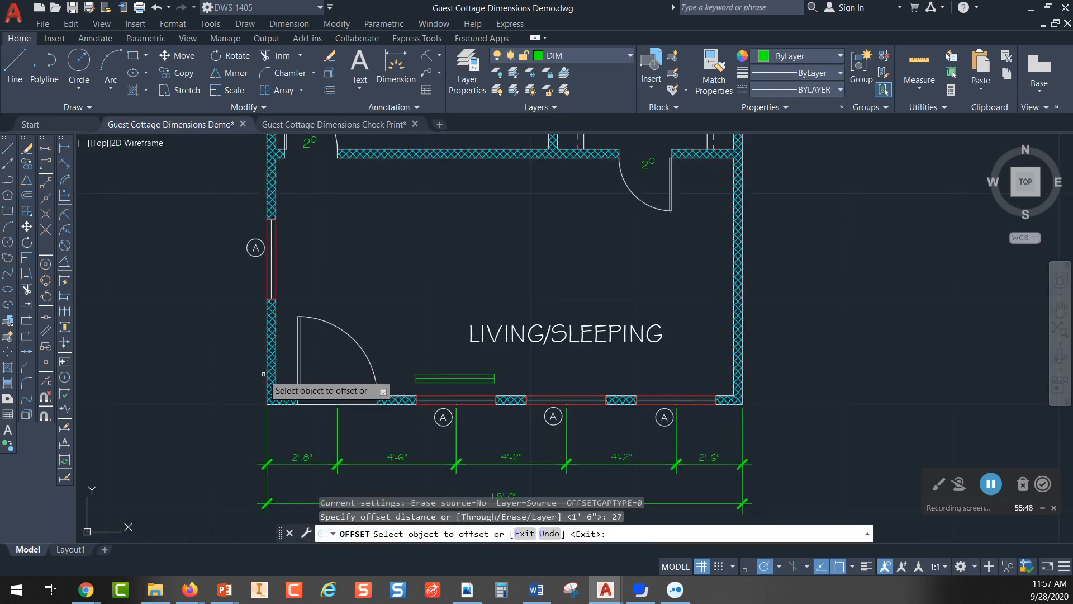
scroll(277, 363, up, 4)
click(286, 356)
click(225, 359)
- Offset the vertical guide line 18 inches farther out from the left wall to make the second guide line
scroll(230, 359, down, 2)
middle_drag(230, 359, 399, 367)
scroll(331, 391, down, 2)
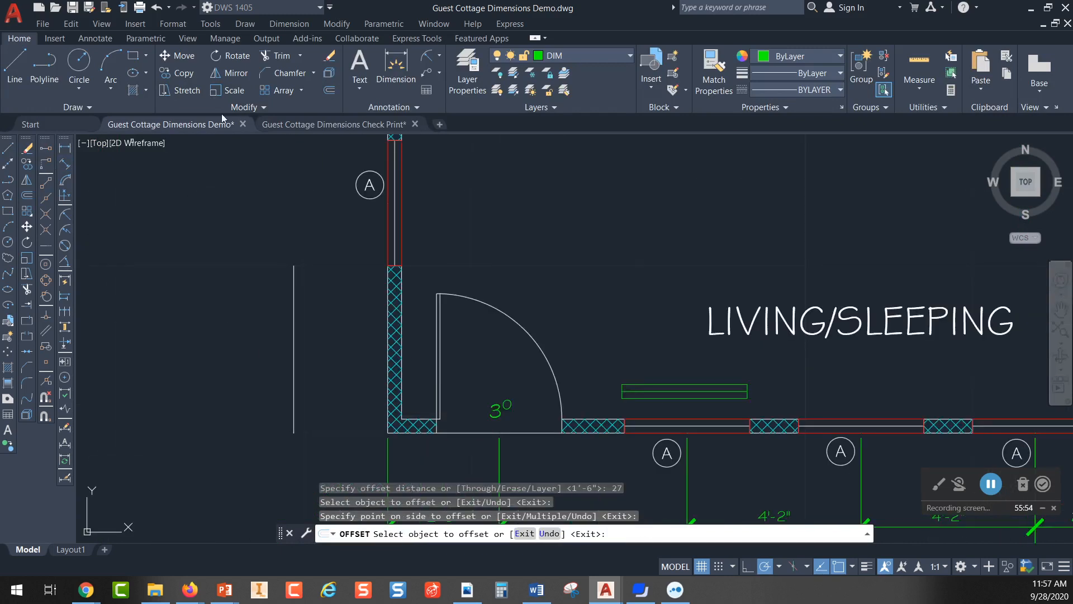
click(331, 91)
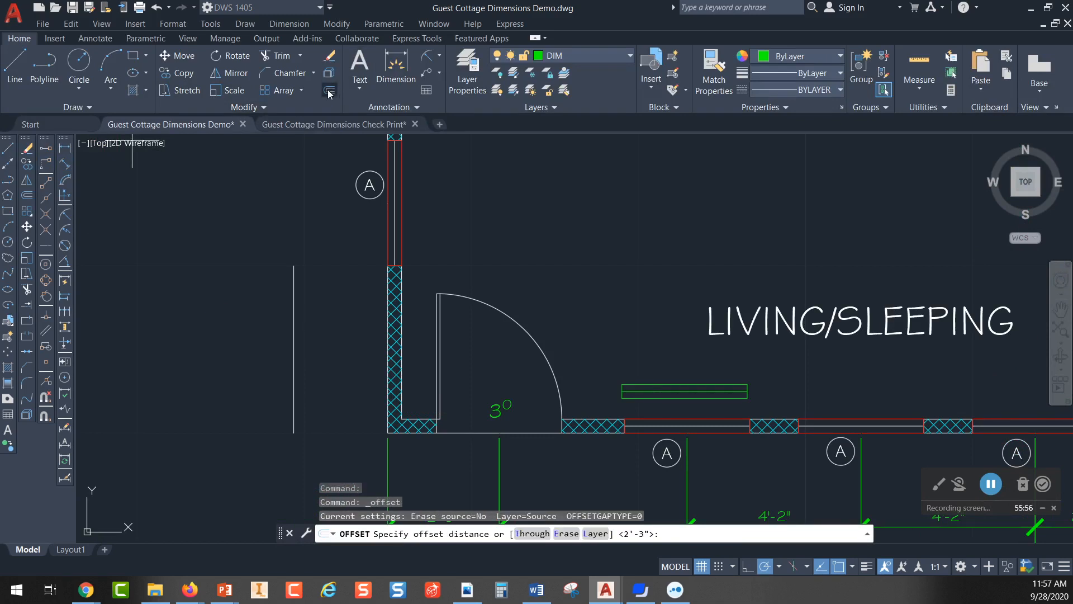
key(Return)
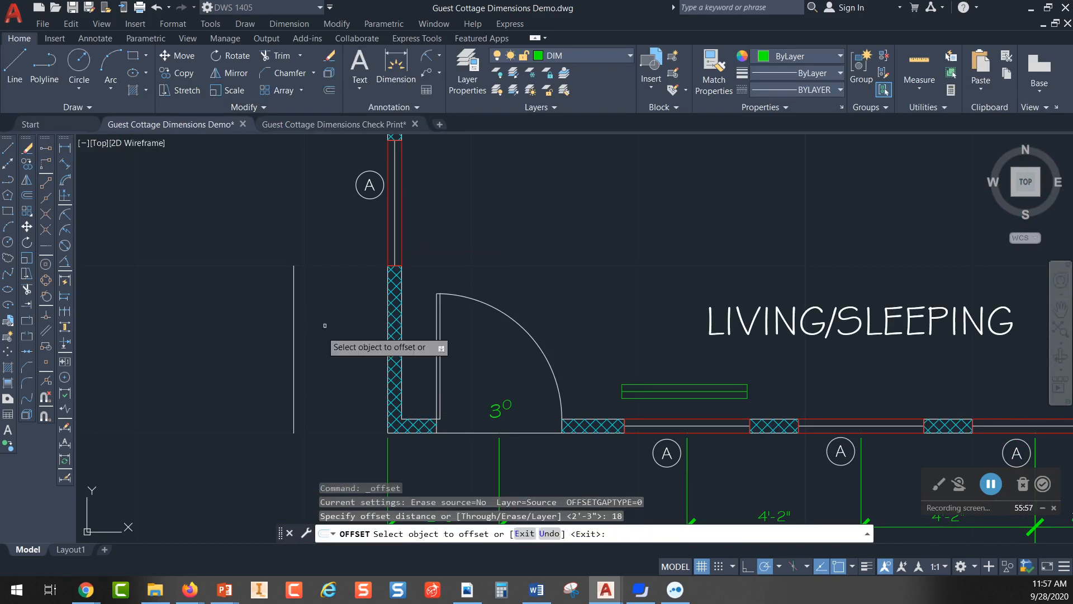
click(293, 354)
click(282, 354)
key(Escape)
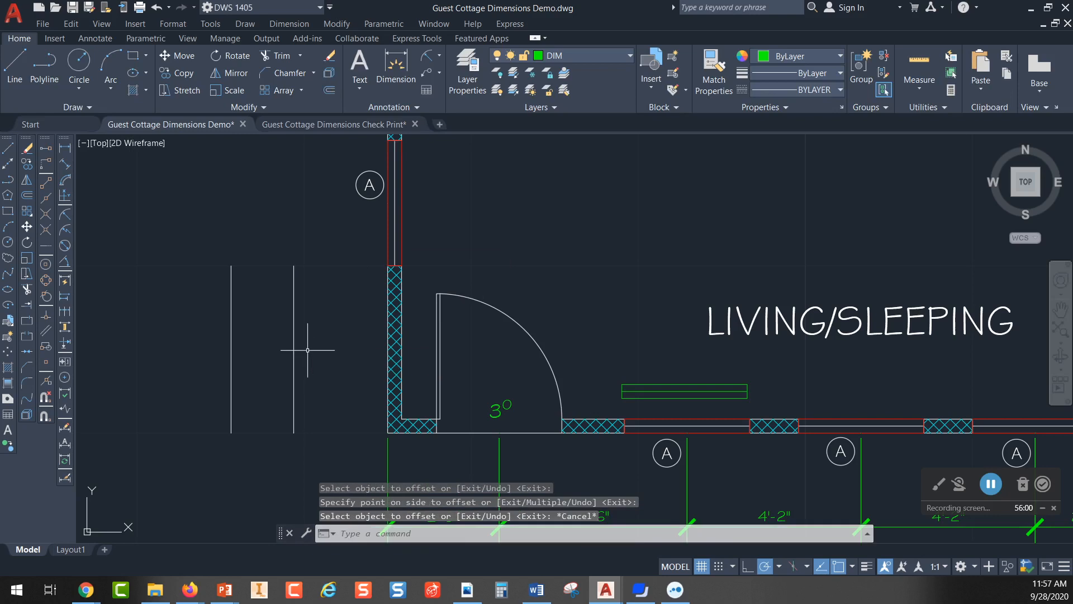
- Stretch the lower ends of both vertical guide lines straight down past the front wall line
click(293, 386)
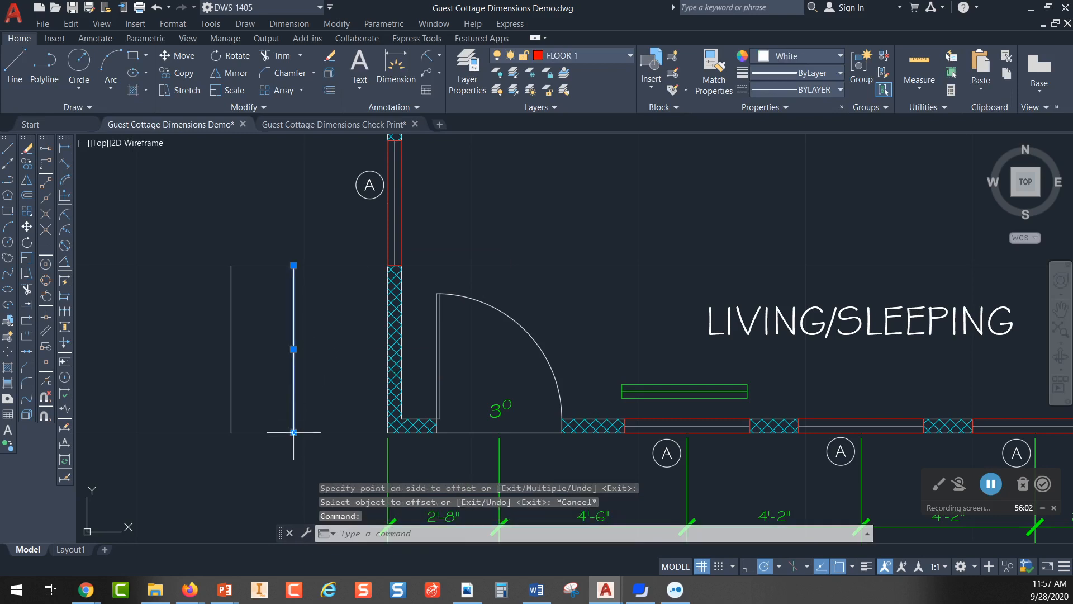
click(293, 432)
click(230, 416)
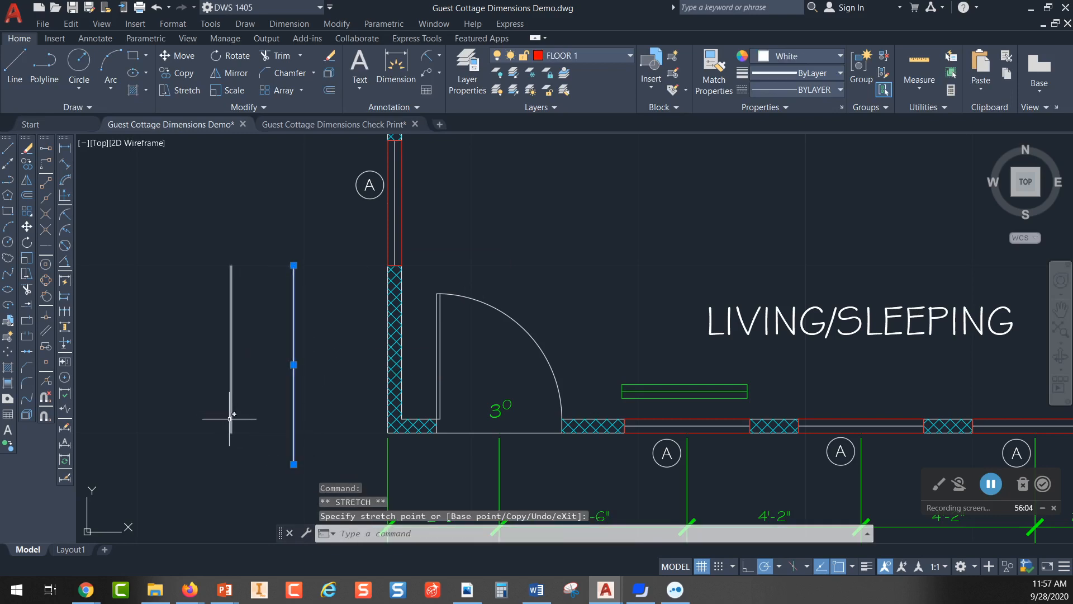
click(231, 432)
click(231, 468)
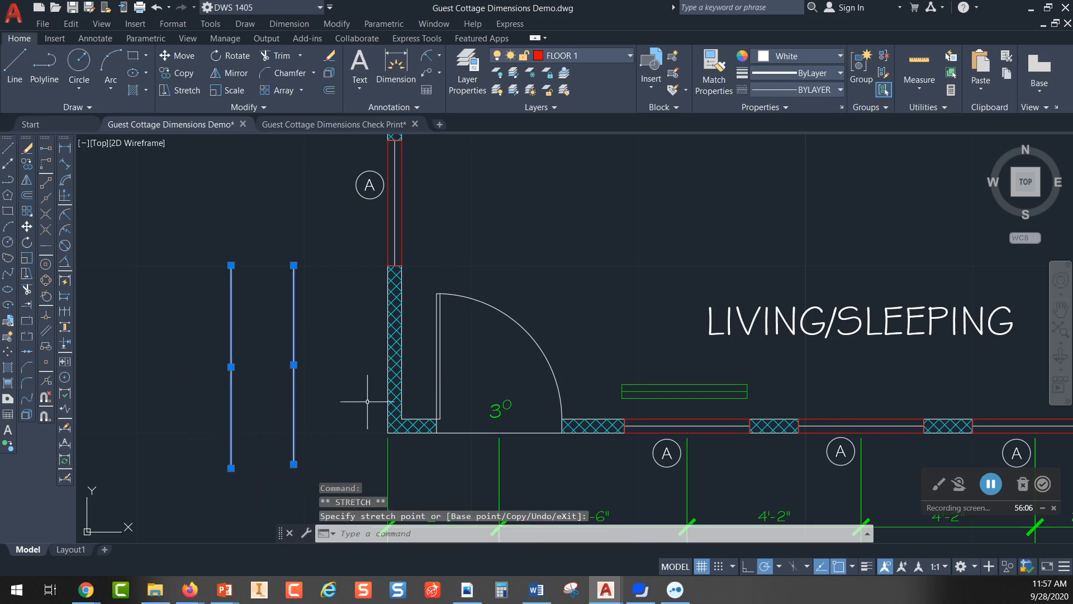
key(Escape)
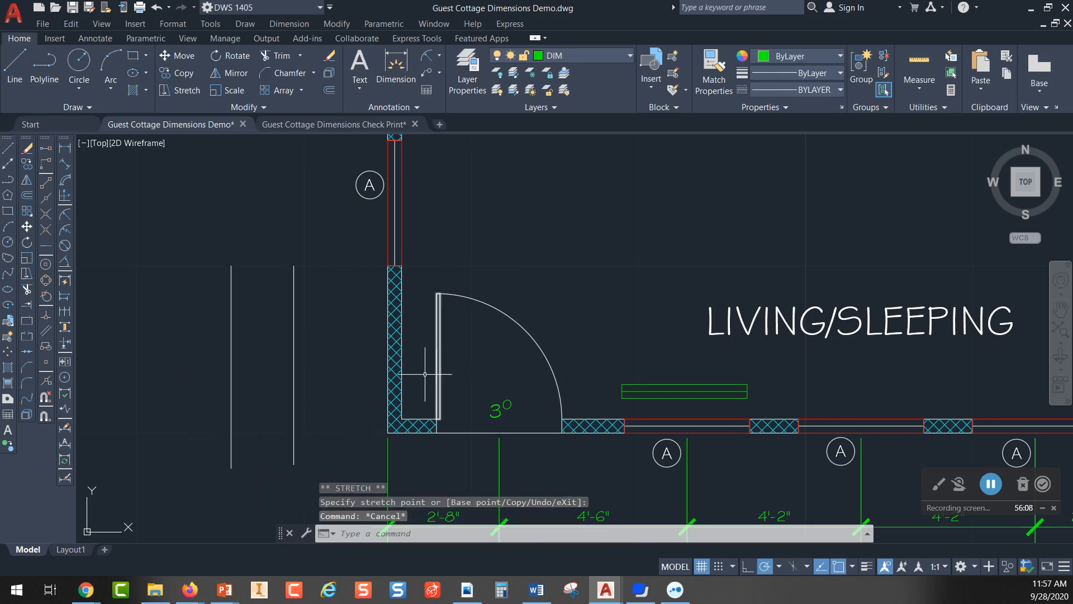
- Add a linear dimension from the cottage's front-left outer corner to the left wall's A window center, placed on the inner guide line
scroll(429, 353, down, 2)
middle_drag(474, 277, 422, 305)
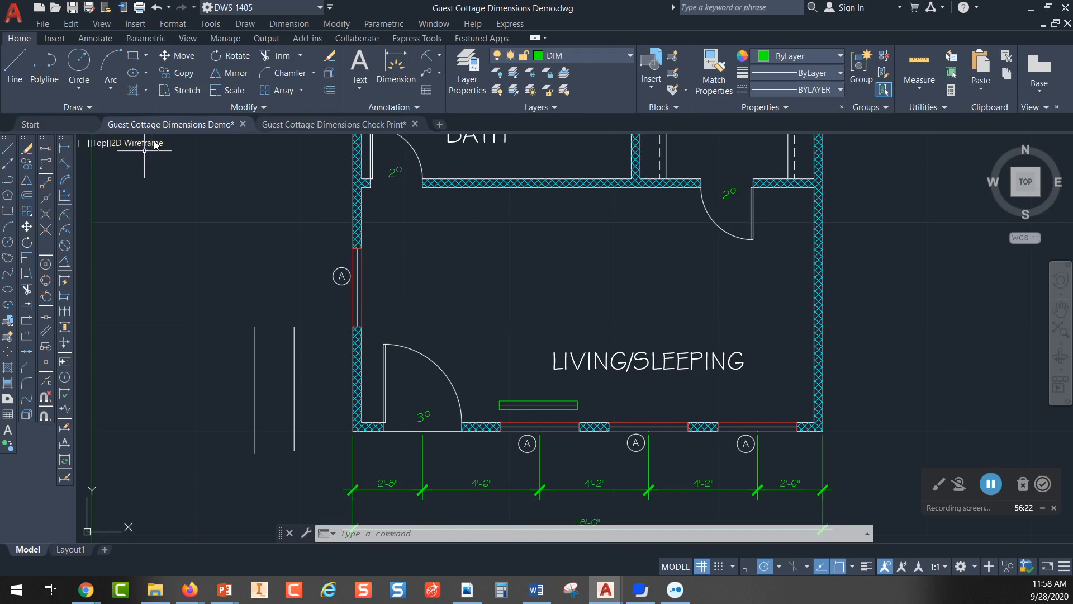
click(64, 148)
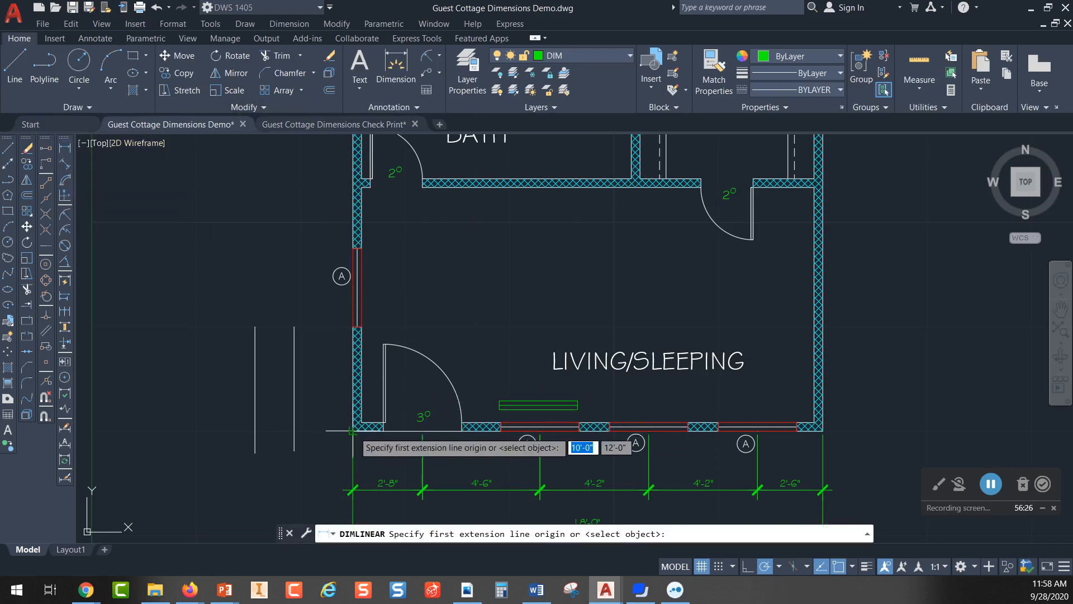
scroll(354, 431, up, 5)
click(342, 415)
middle_drag(288, 223, 313, 385)
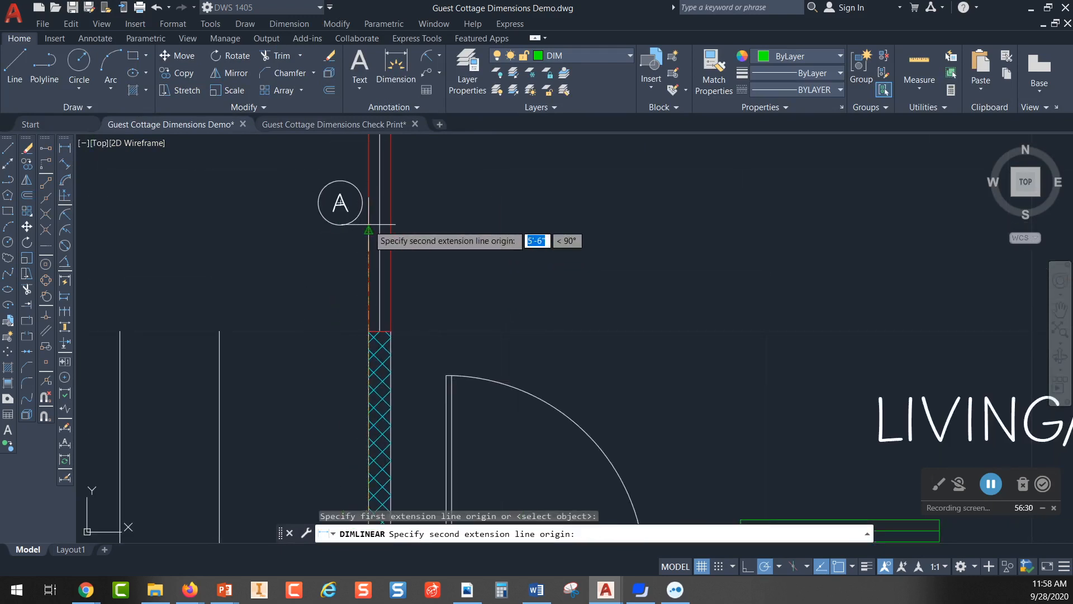
scroll(364, 231, down, 4)
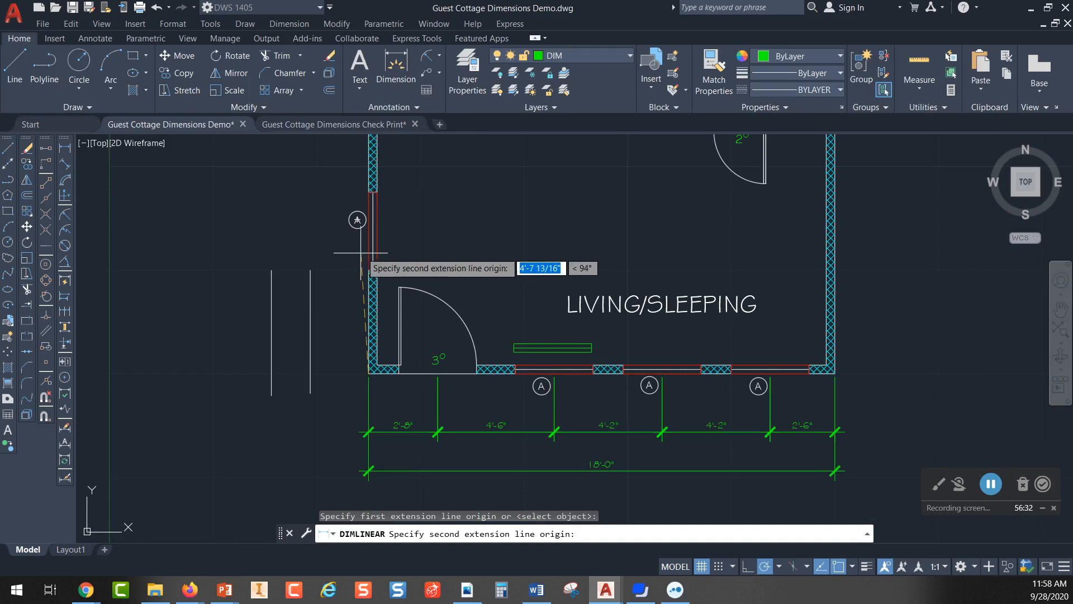
click(364, 229)
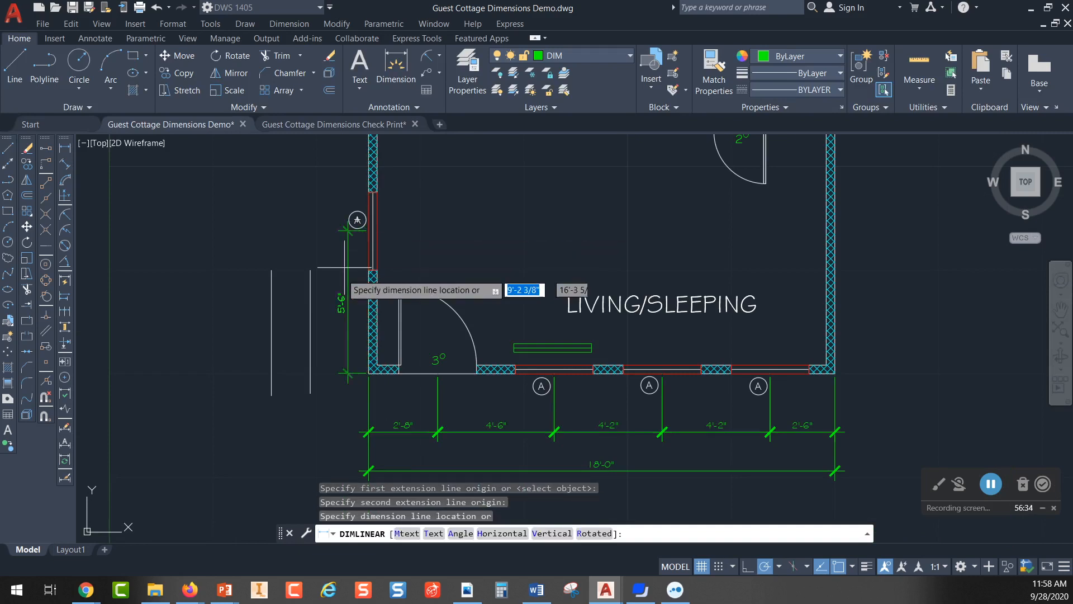
click(310, 270)
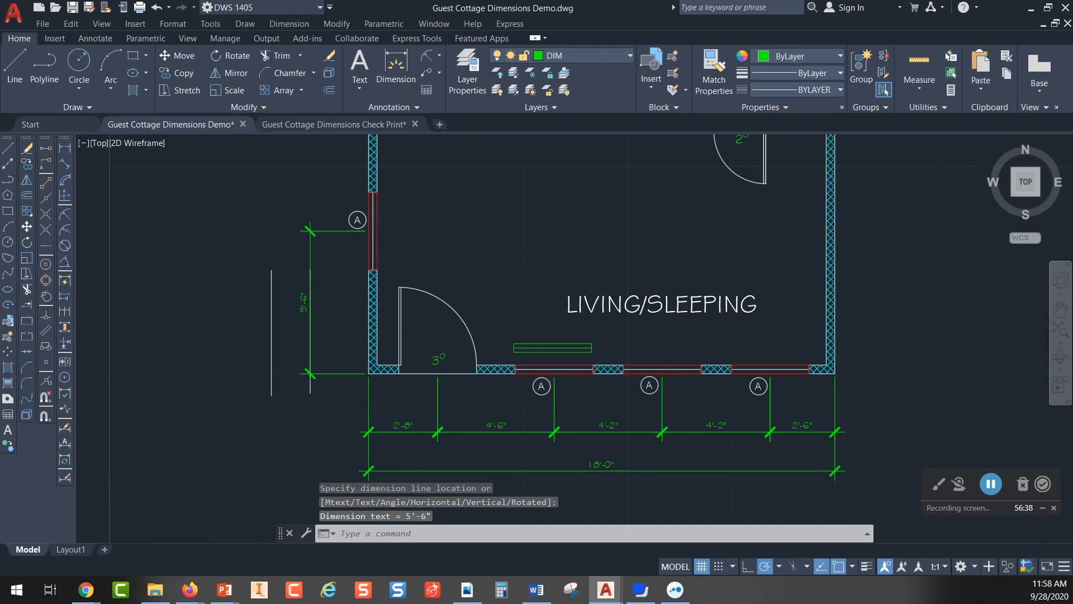
- Continue the left-side dimension row from the A window center to the back-left outer corner of the cottage
scroll(373, 286, down, 4)
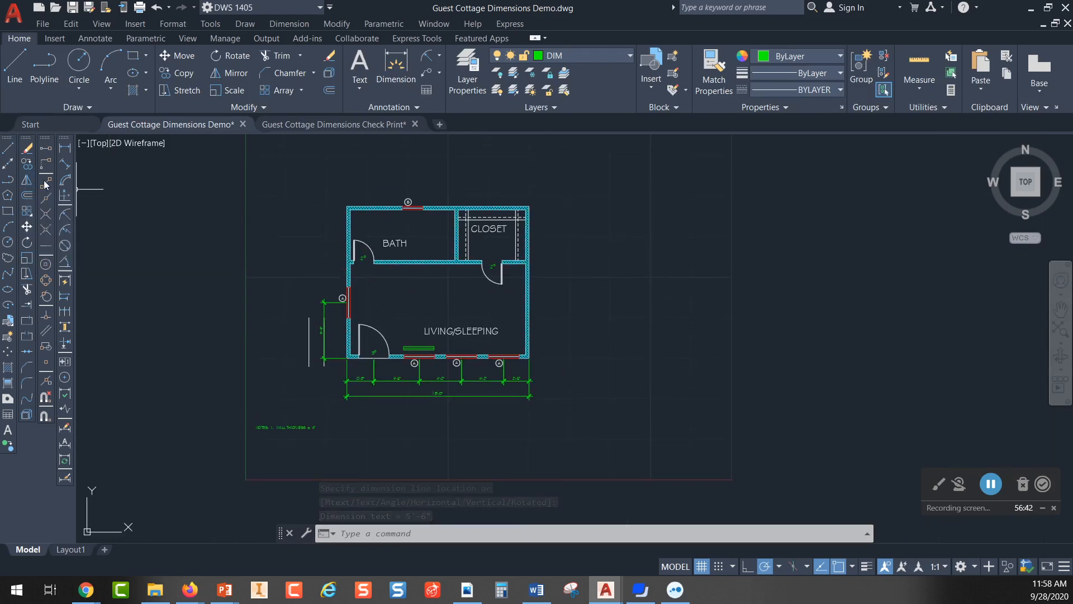
click(65, 314)
scroll(332, 285, up, 3)
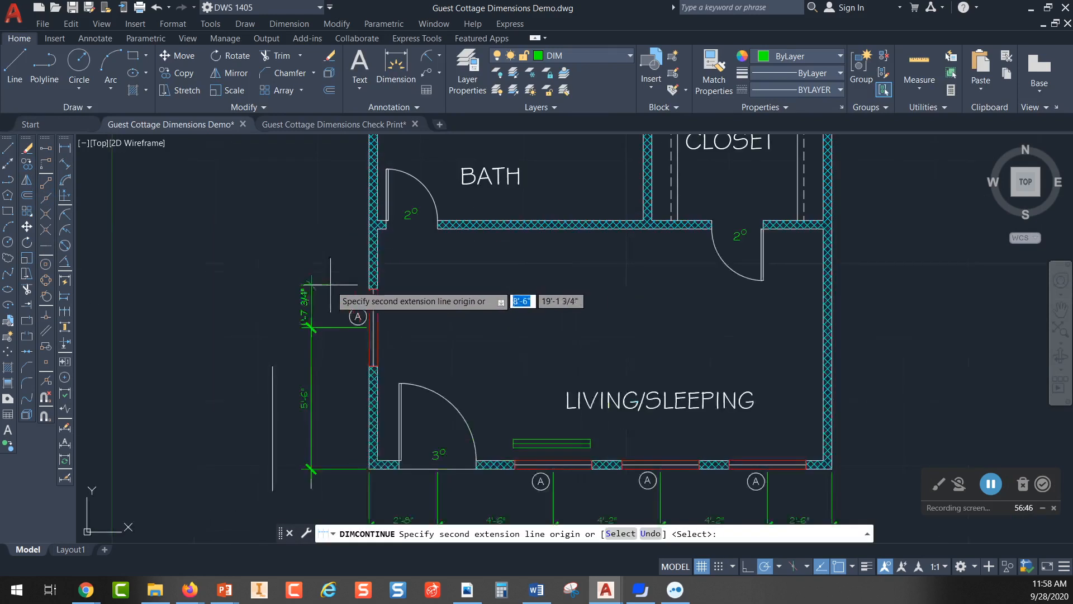
middle_drag(338, 204, 325, 303)
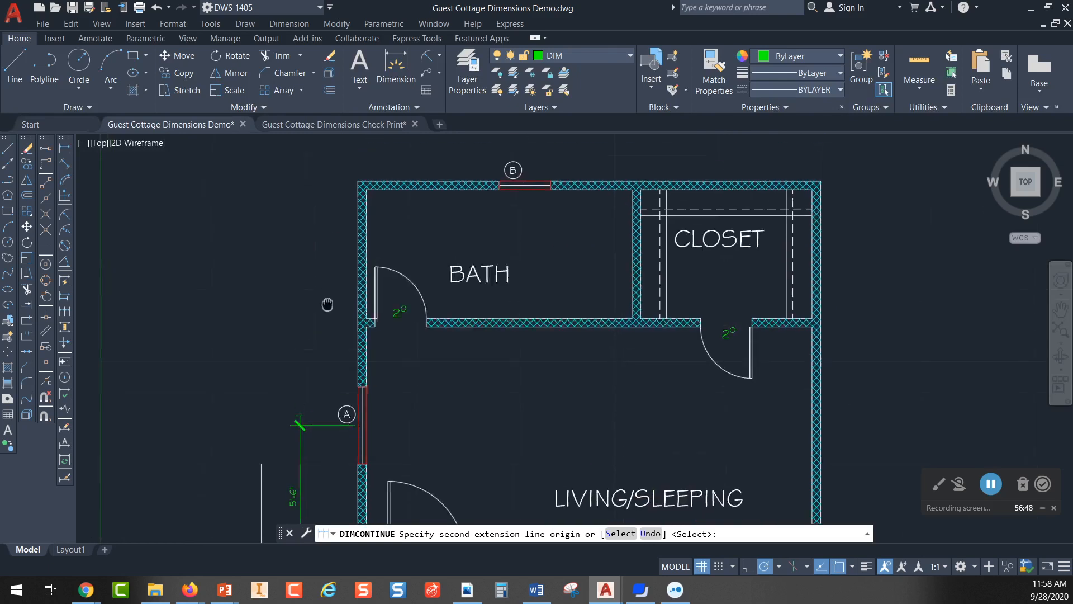
click(358, 181)
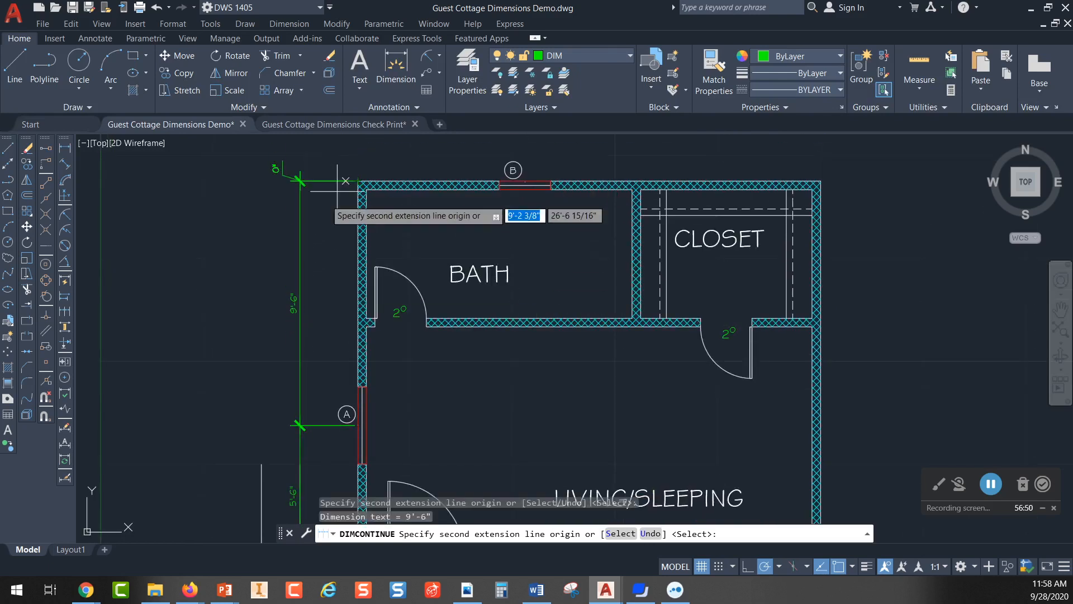
key(Escape)
- Add an overall linear dimension for the full left side, placed on the outer guide line
scroll(327, 278, down, 2)
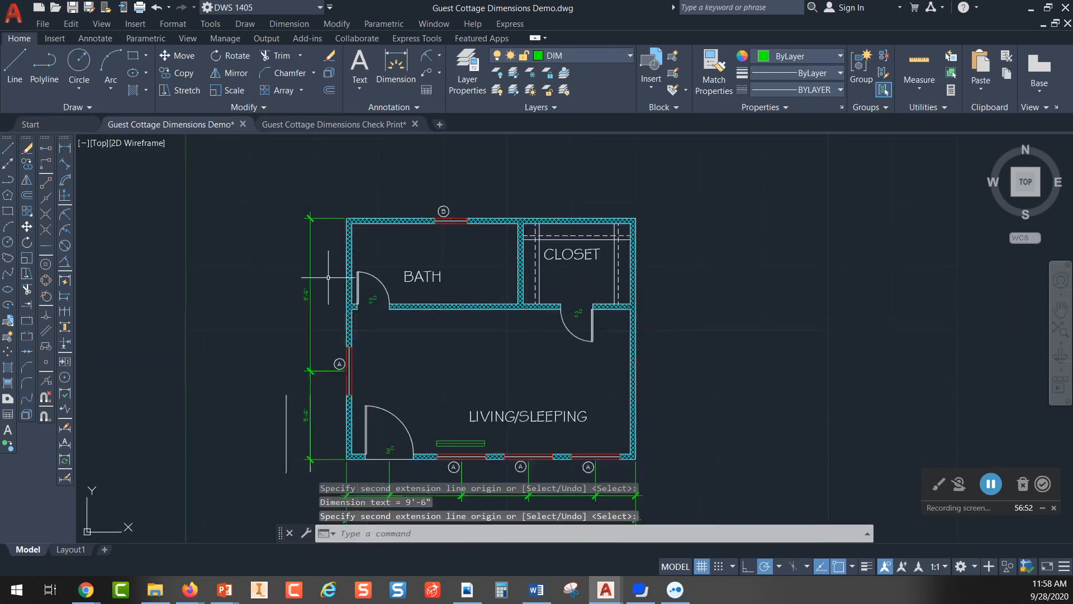
middle_drag(327, 278, 326, 231)
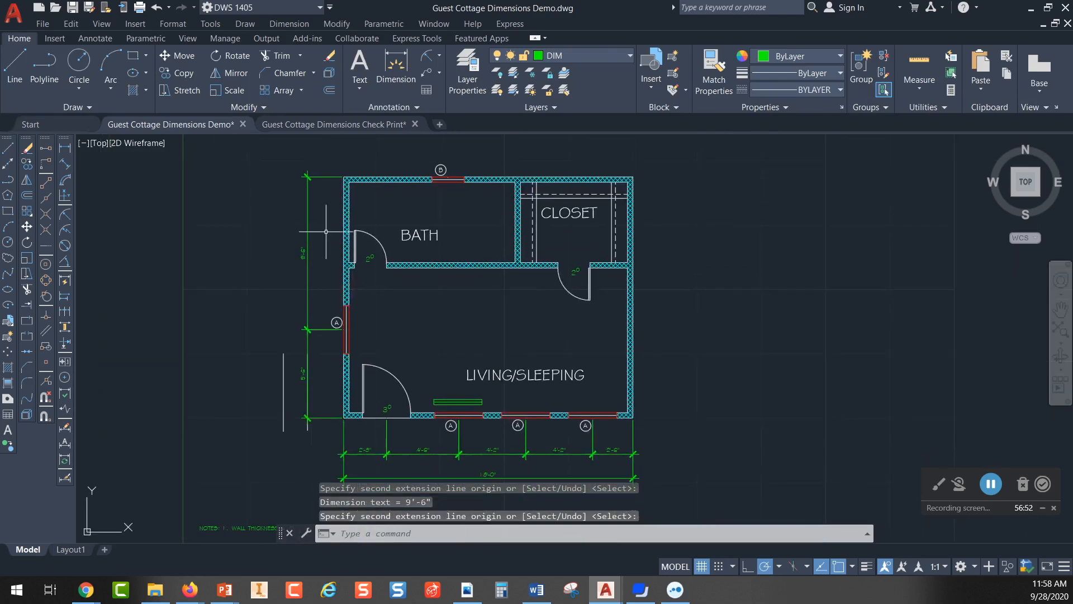
click(64, 150)
scroll(279, 416, up, 2)
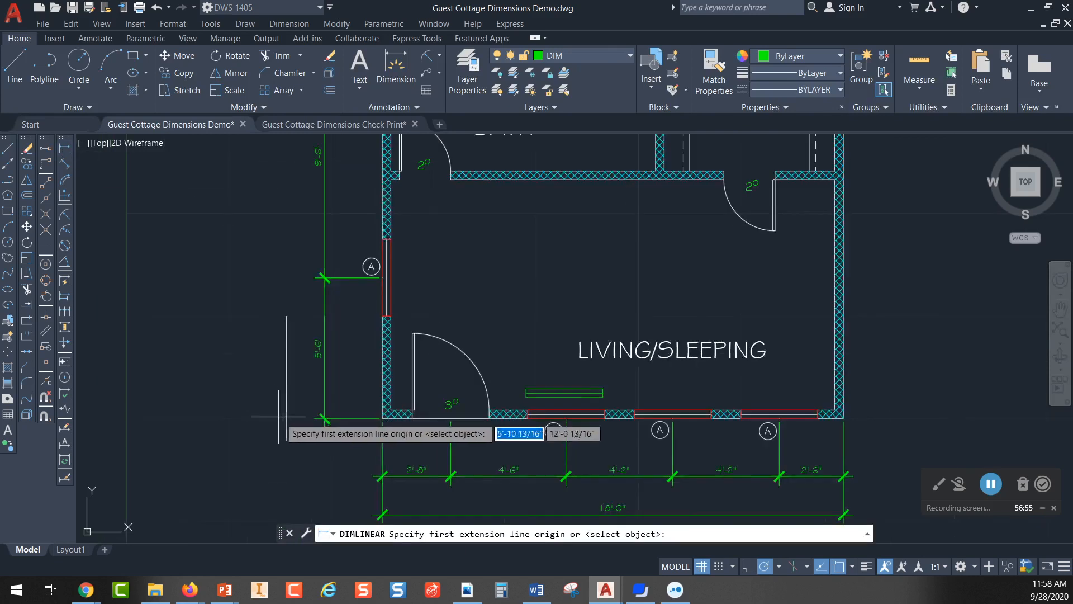
click(324, 418)
middle_drag(282, 266, 271, 455)
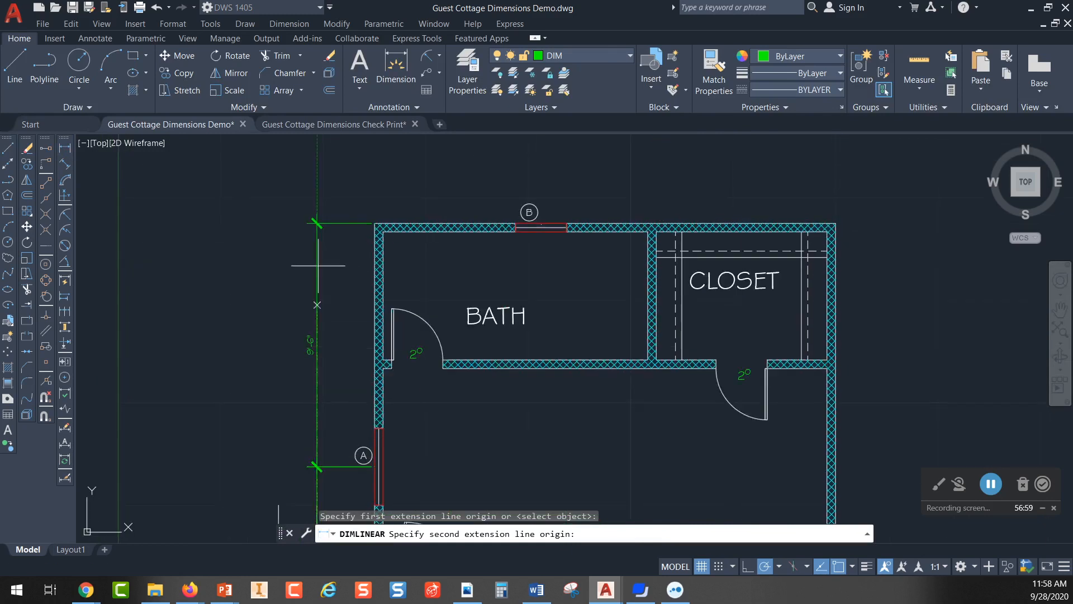
click(316, 223)
middle_drag(271, 396, 309, 308)
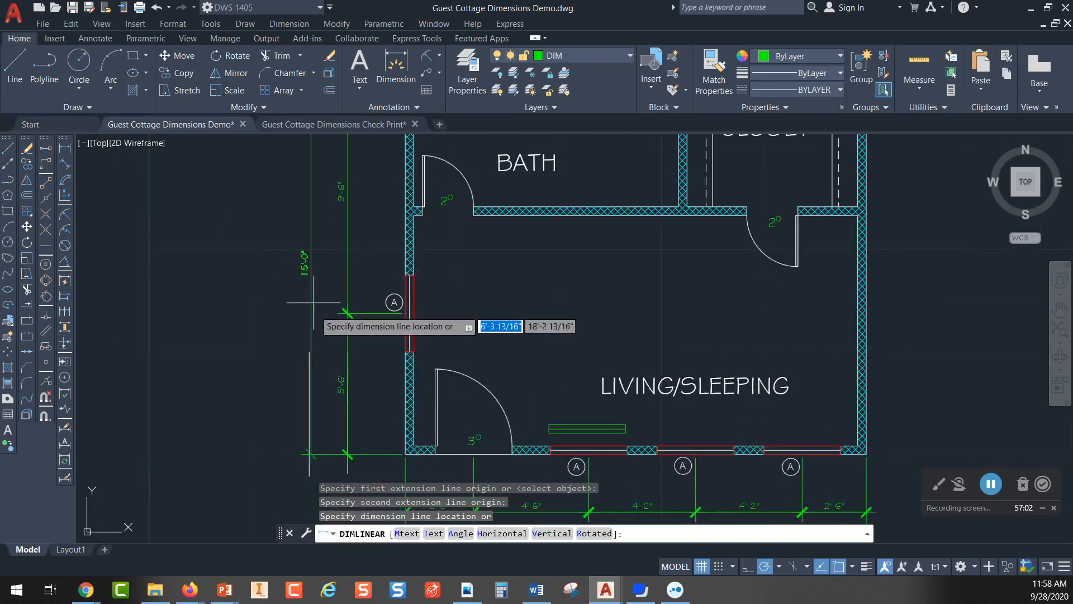
click(309, 345)
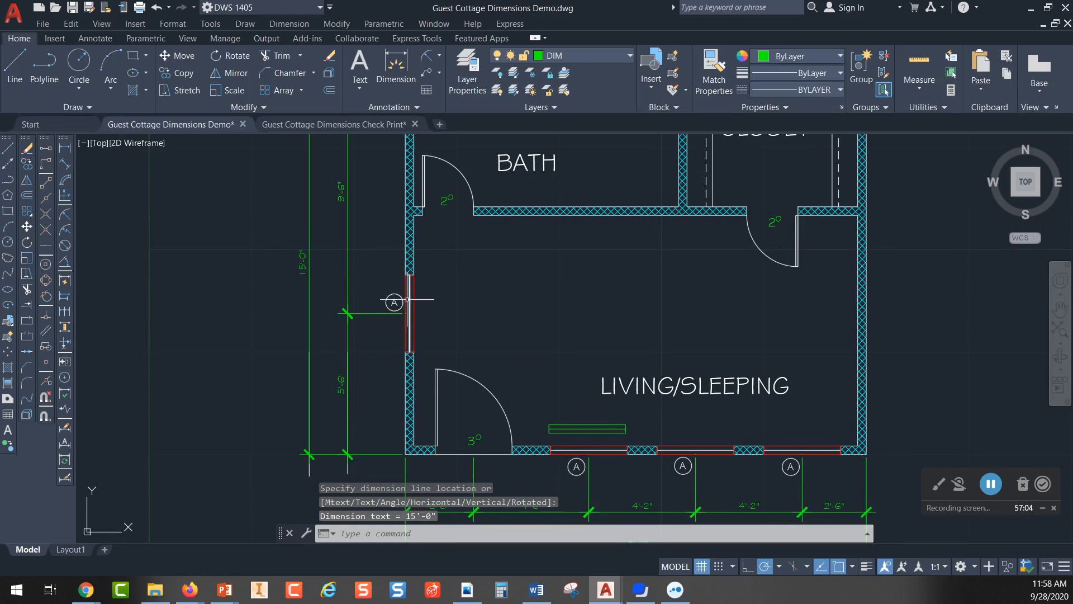
key(Escape)
- Delete the two vertical guide lines beside the left wall
middle_drag(360, 392, 366, 294)
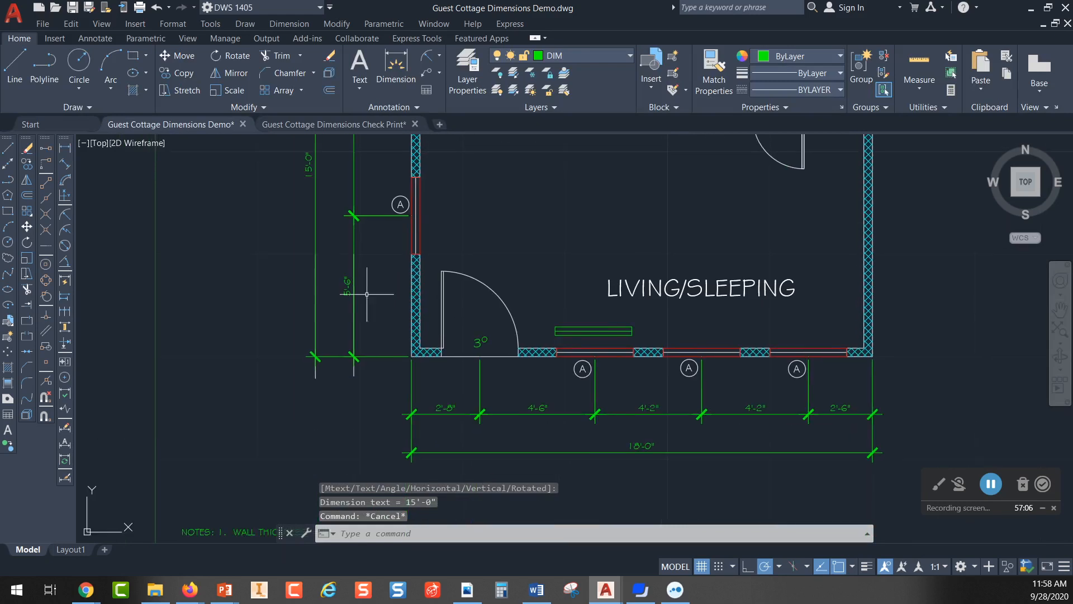
click(358, 368)
click(287, 410)
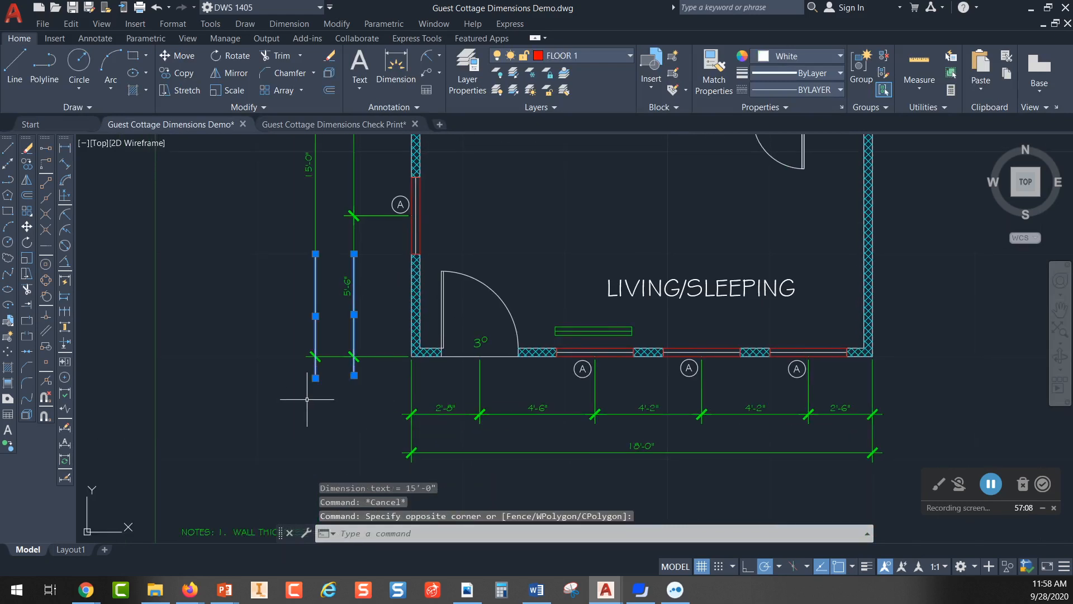
key(Delete)
- Dimension from the closet's lower-right inside corner to the middle of its door opening using Mid Between 2 Points, placing it inside the closet
scroll(465, 367, down, 2)
mouse_move(529, 275)
middle_down()
mouse_move(398, 343)
mouse_move(383, 335)
middle_up()
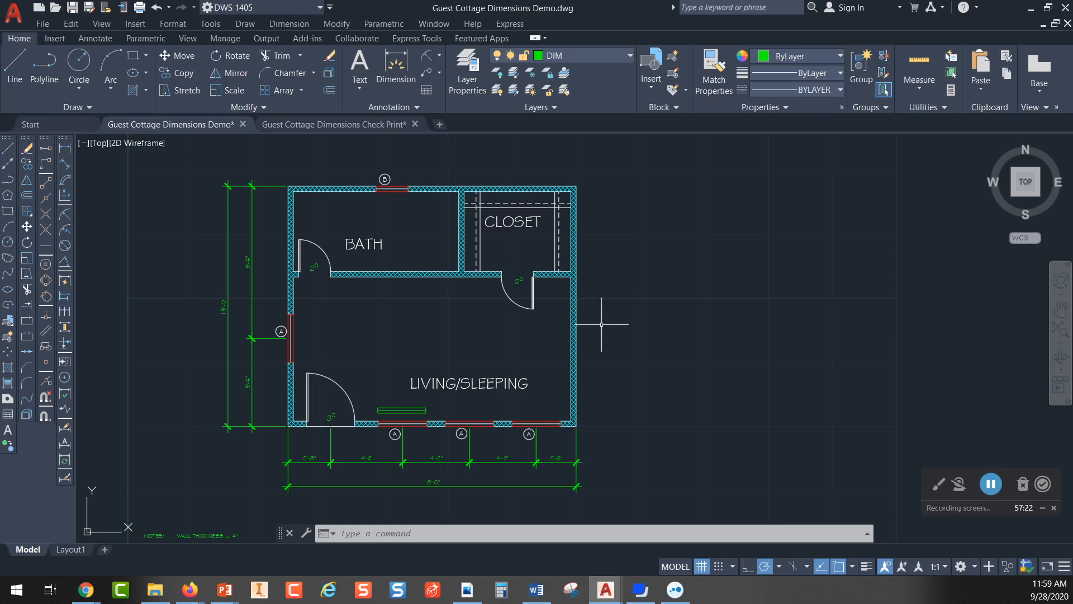
scroll(562, 254, up, 4)
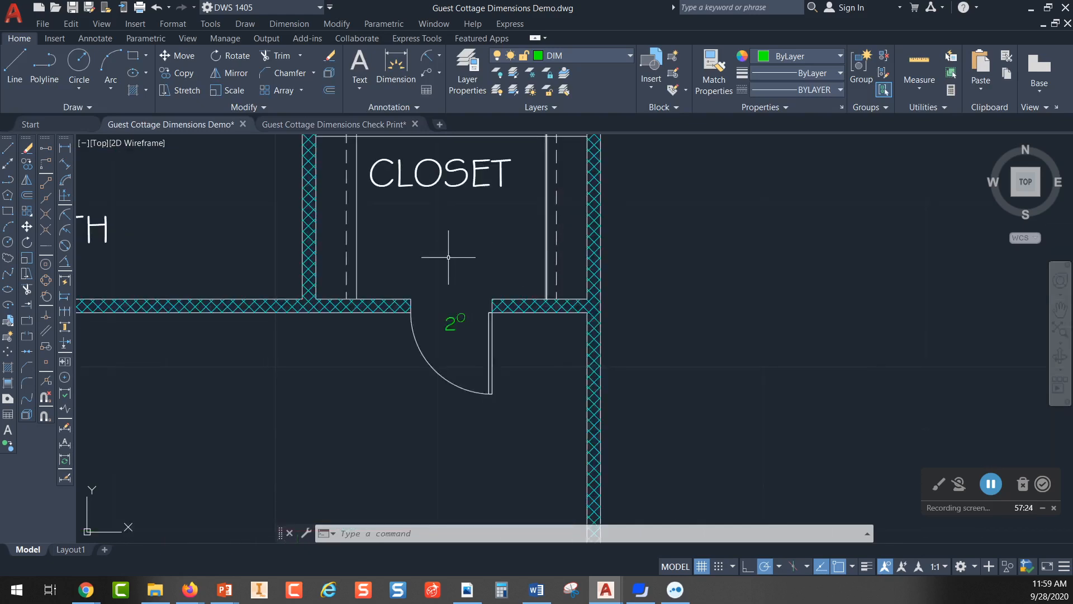
middle_drag(487, 270, 485, 247)
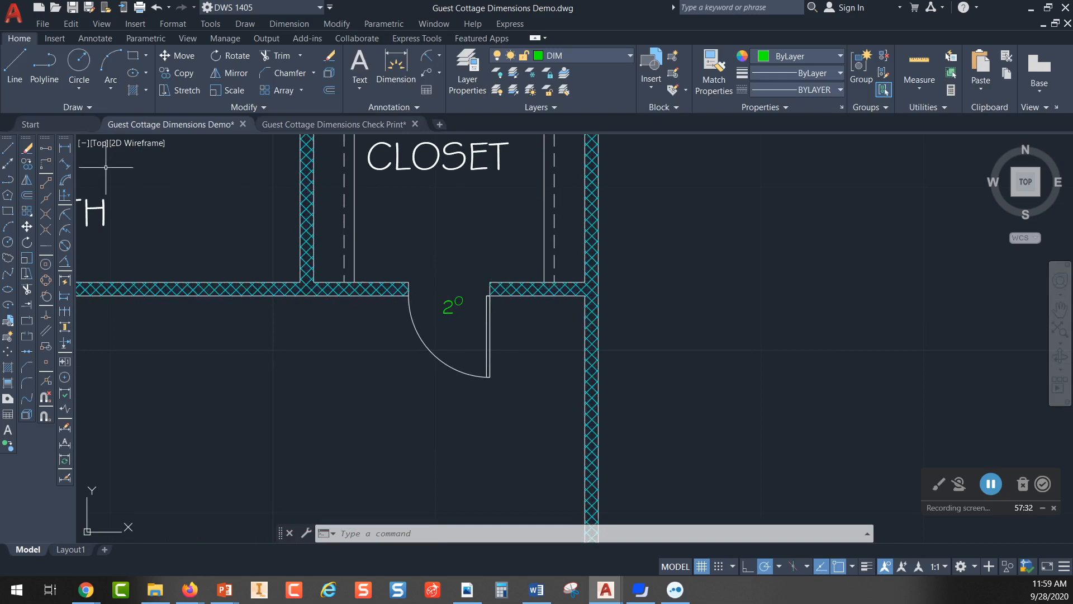
click(64, 149)
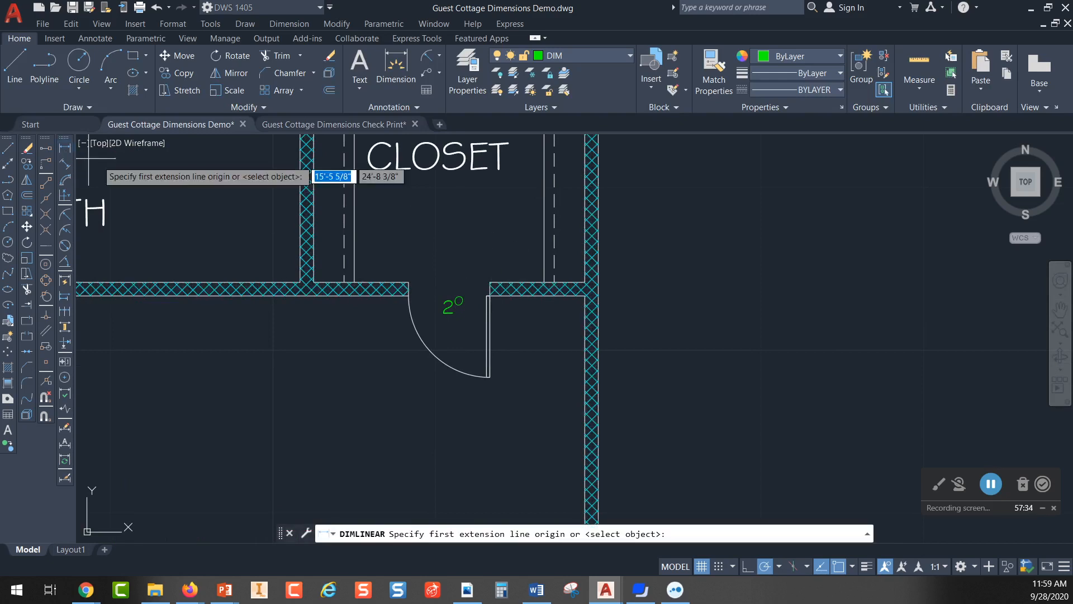
click(585, 282)
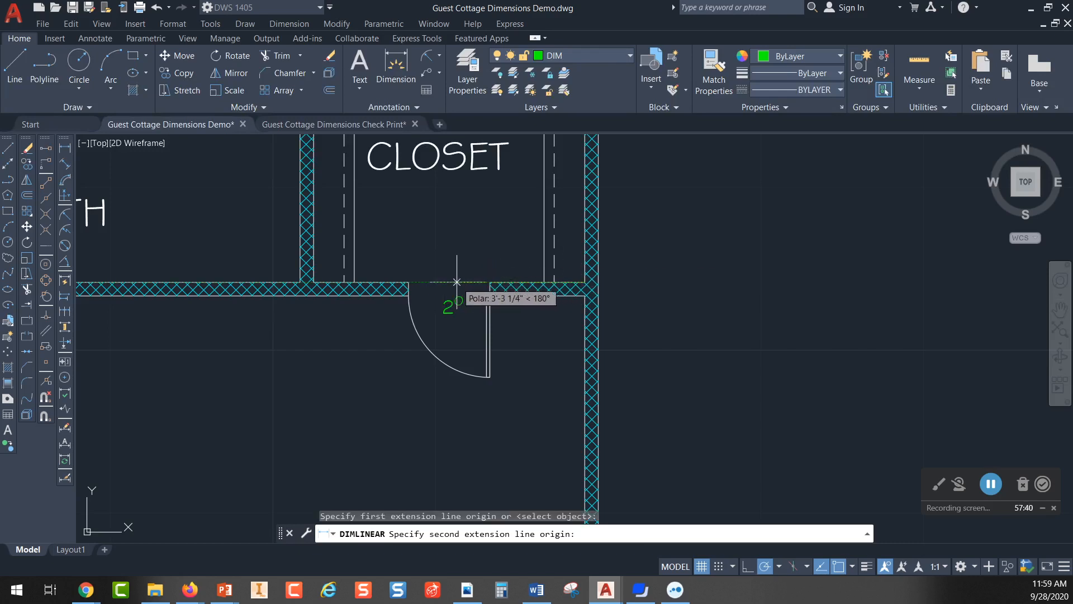
shift+right_click(447, 253)
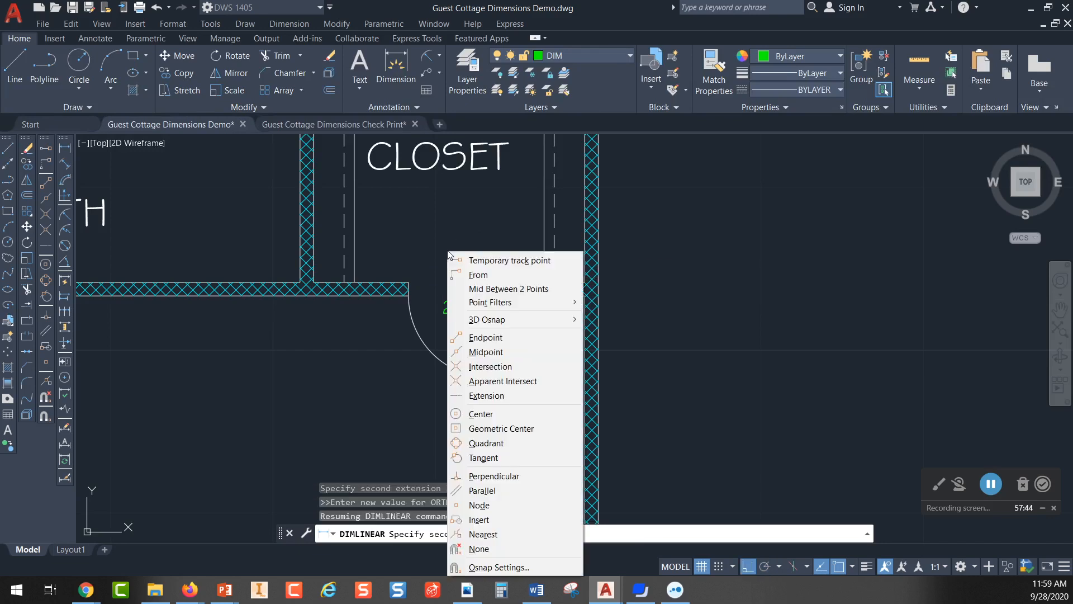
click(490, 289)
click(491, 273)
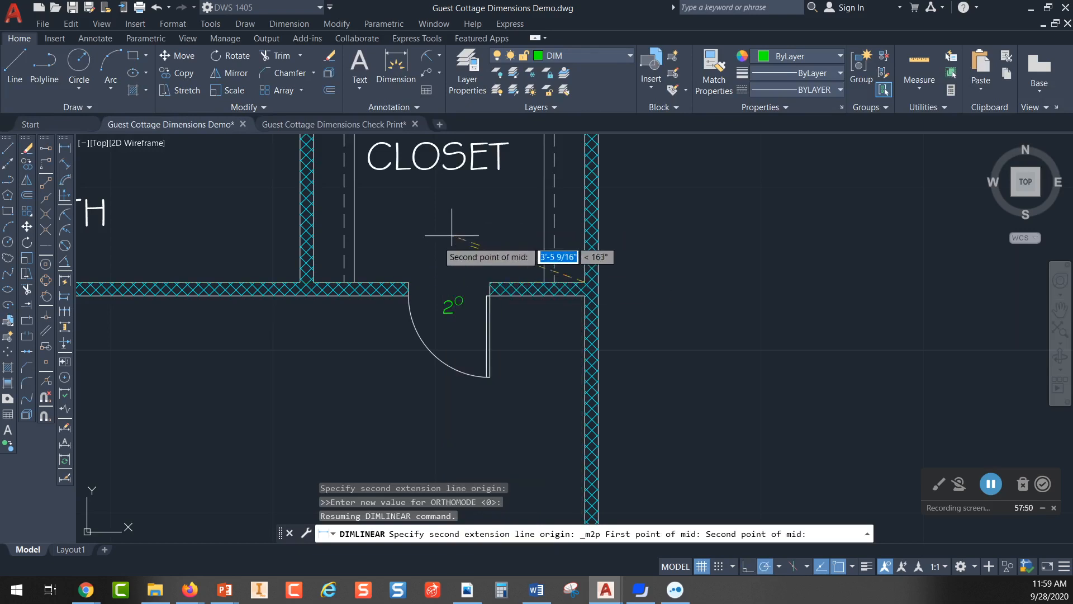
click(409, 285)
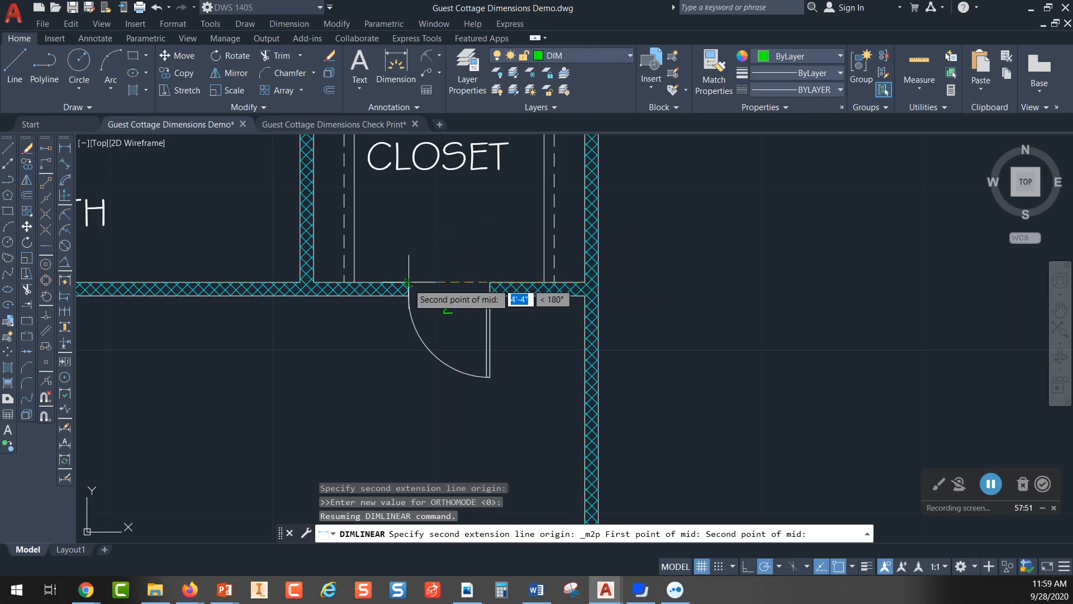
click(466, 236)
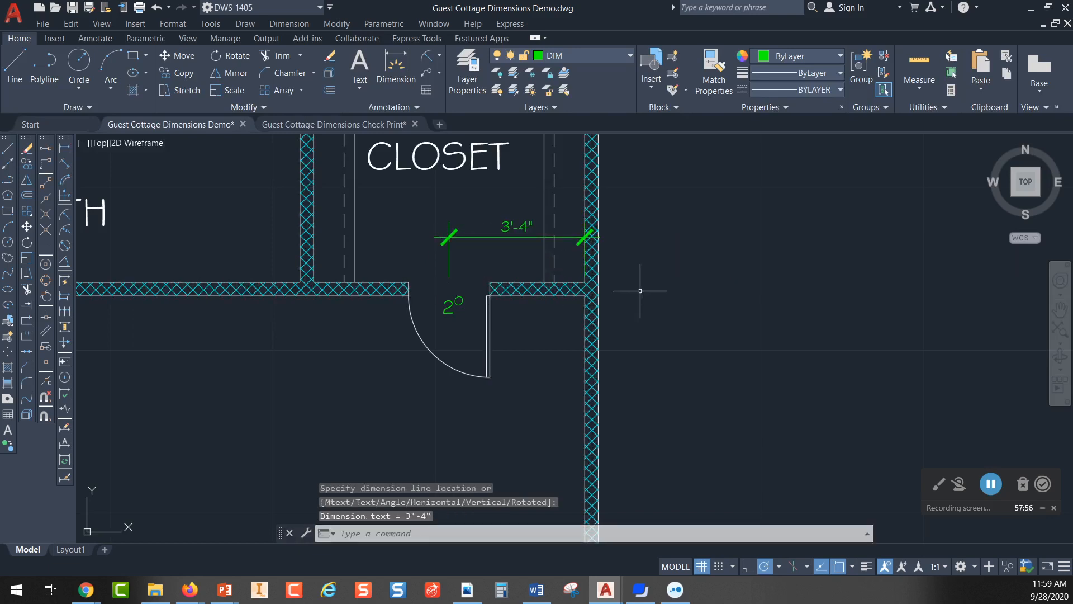
key(Escape)
- Examine the wall thickness note below the floor plan and compare its text size with the dimension text
scroll(618, 270, down, 4)
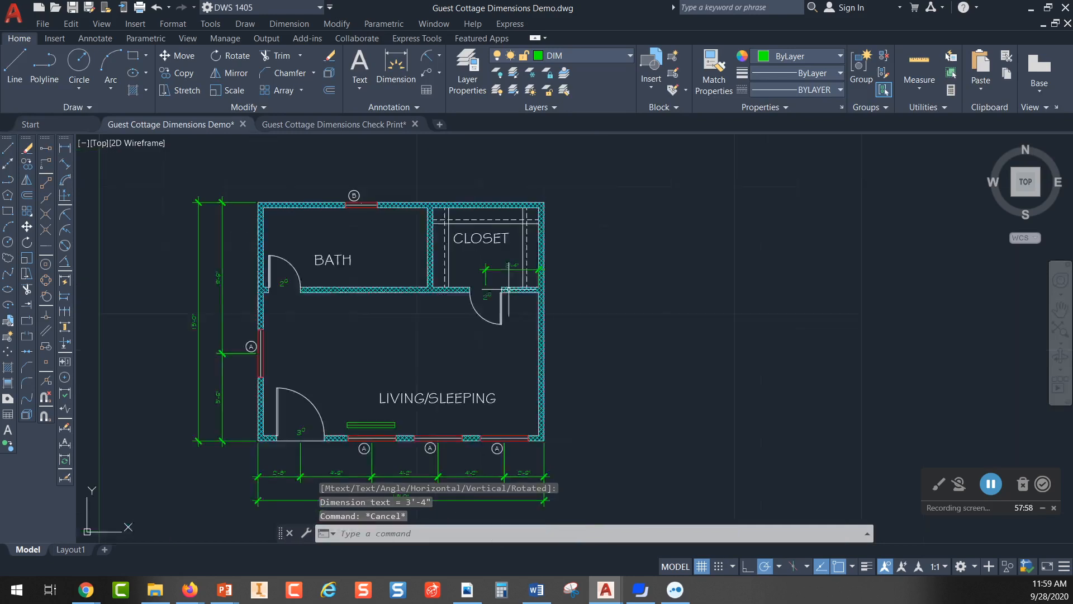
mouse_move(438, 322)
middle_down()
mouse_move(432, 293)
mouse_move(445, 276)
middle_up()
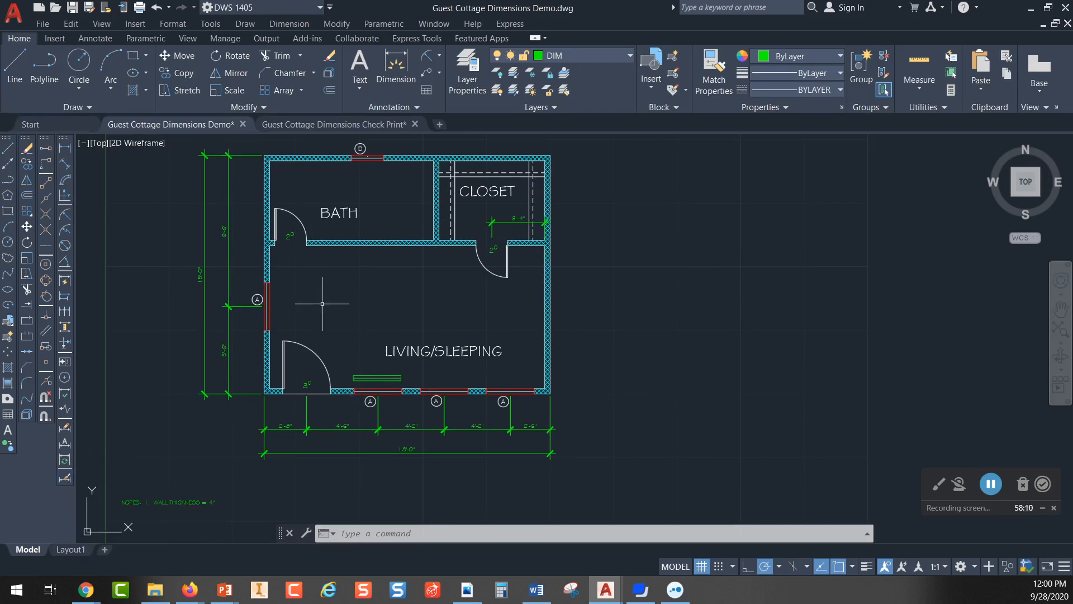
scroll(332, 372, down, 3)
scroll(221, 462, up, 5)
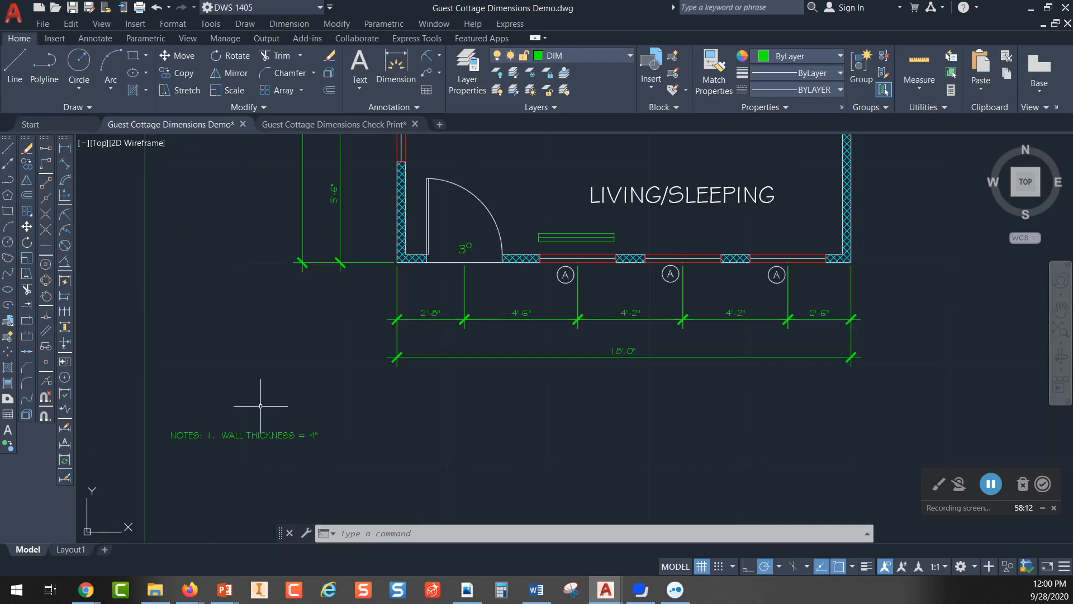
click(287, 382)
scroll(295, 396, up, 4)
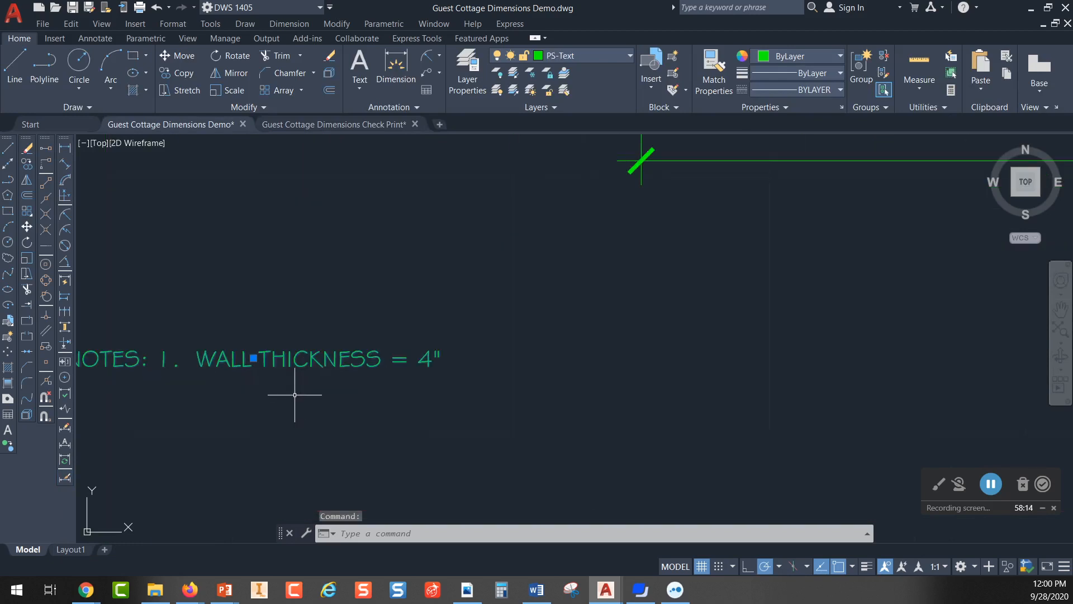
middle_drag(374, 307, 518, 302)
scroll(520, 295, down, 2)
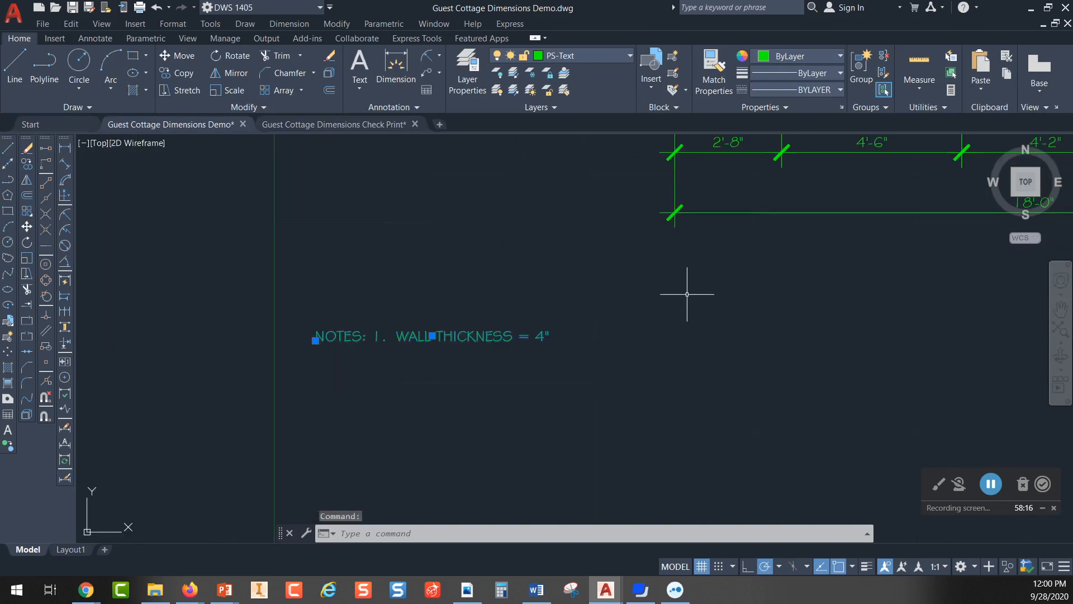
scroll(631, 287, down, 2)
scroll(727, 251, up, 5)
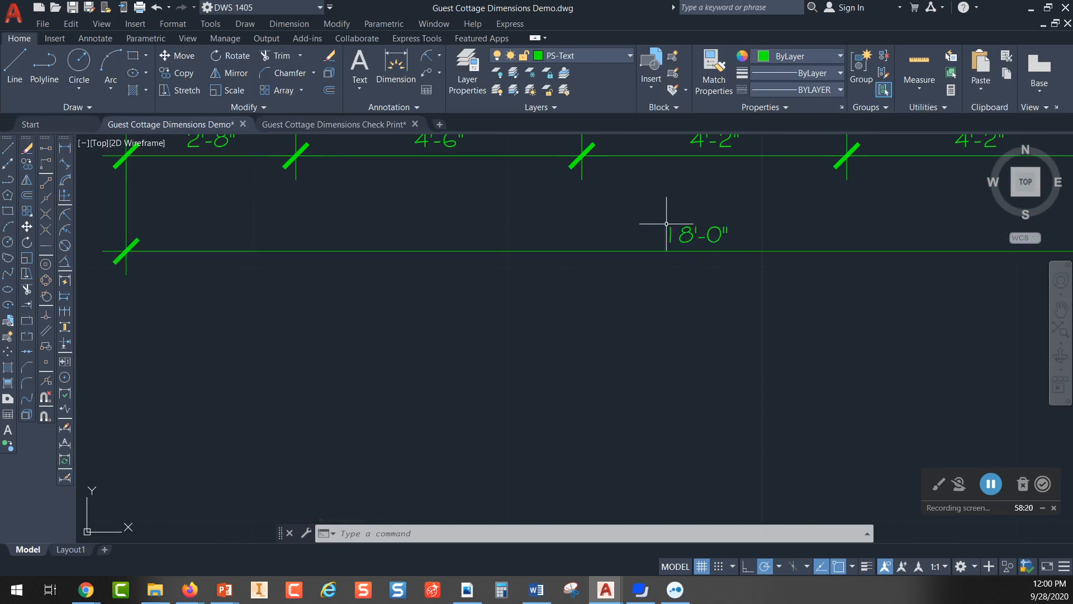
scroll(451, 323, down, 4)
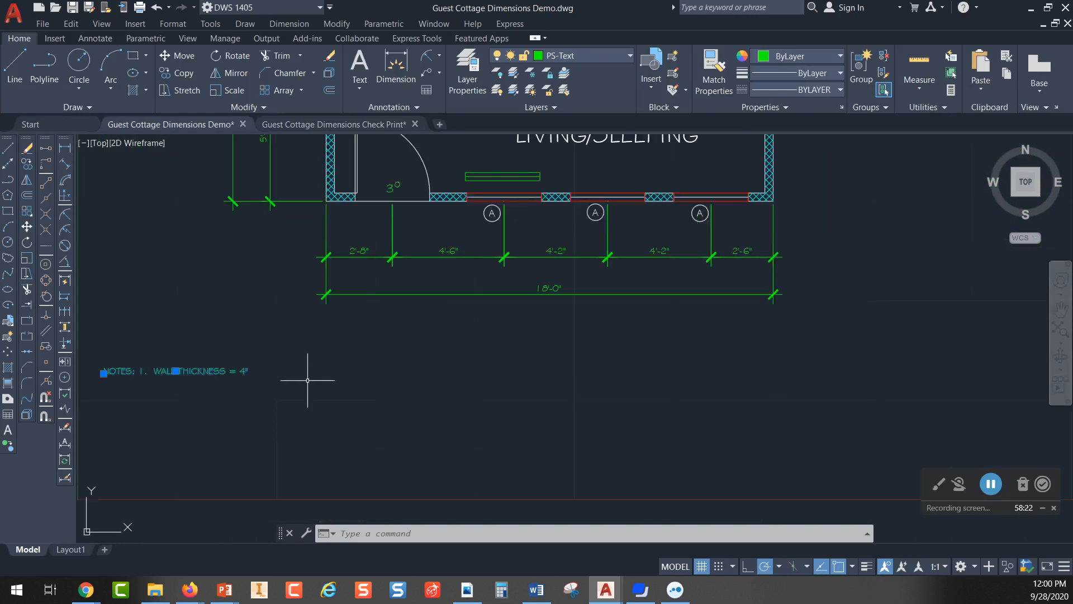
middle_drag(307, 380, 400, 349)
key(Escape)
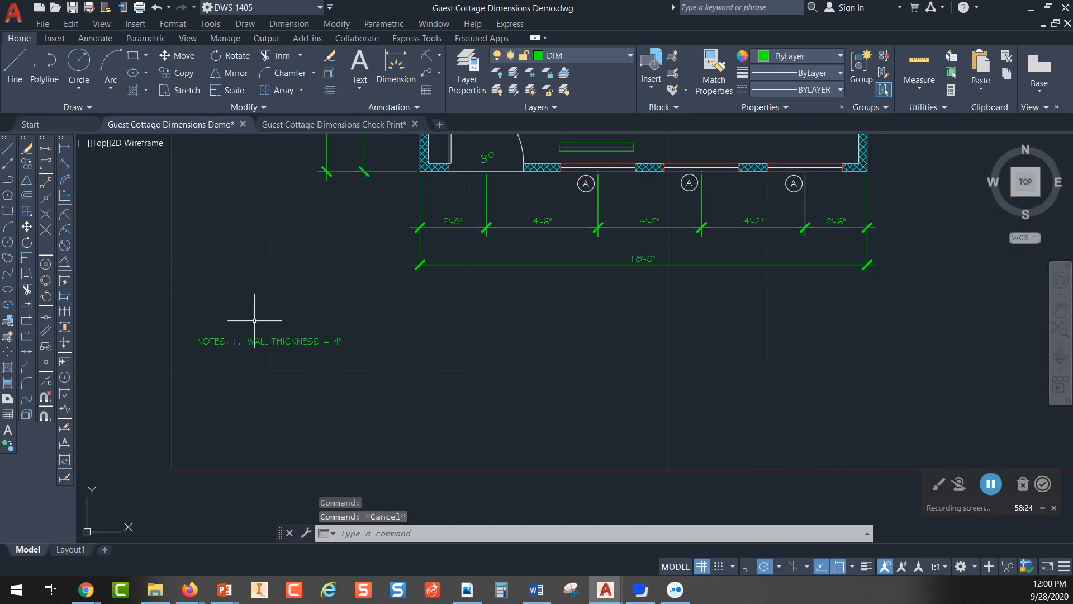
- Start a multiline text beside the existing wall thickness note and enter "NOTES: WALL"
click(360, 91)
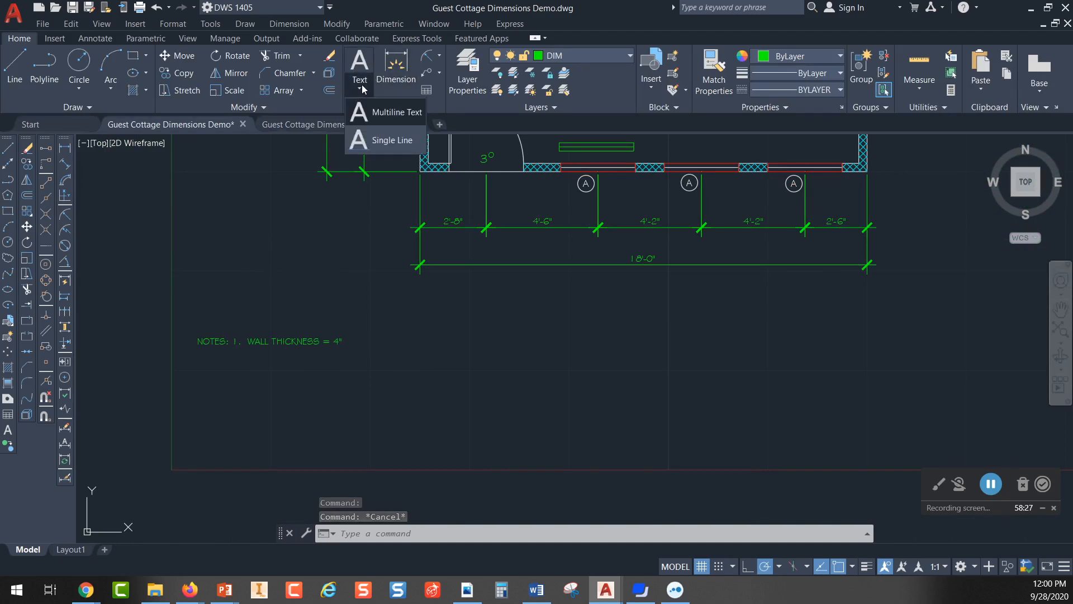
click(385, 112)
click(388, 329)
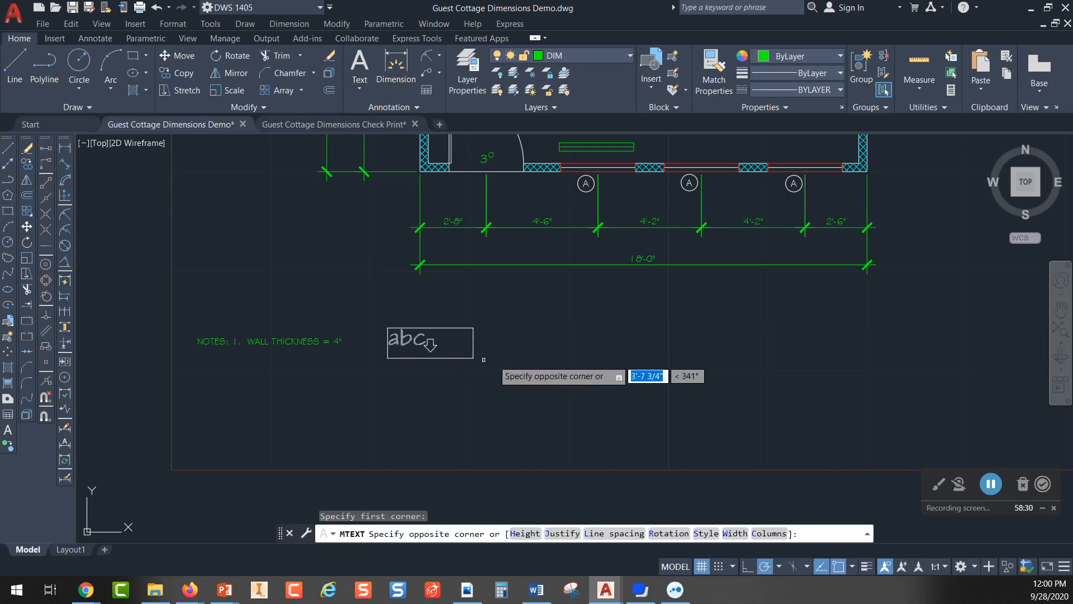
click(707, 357)
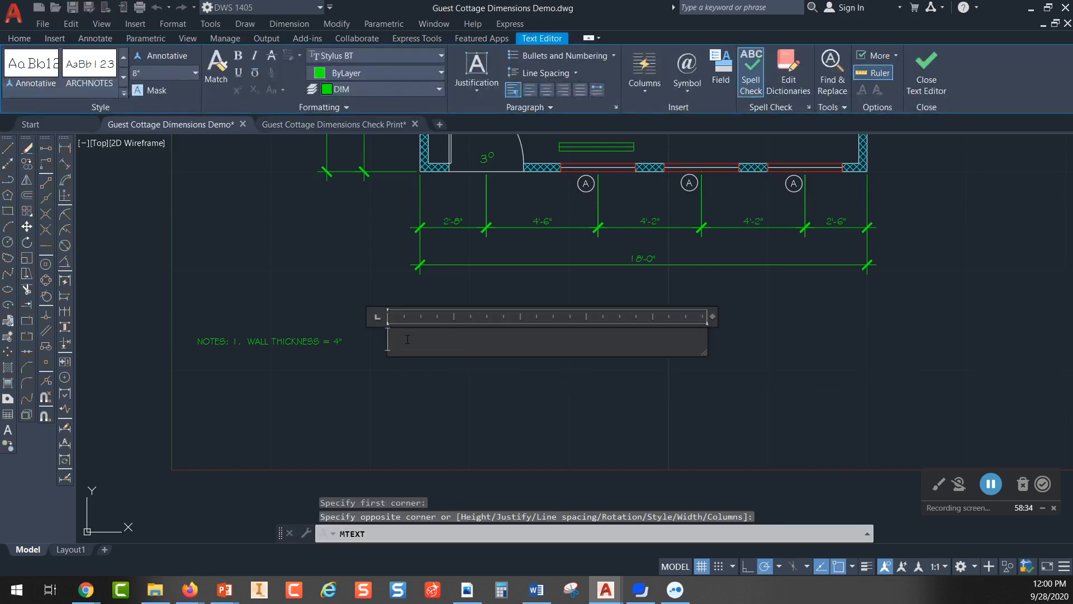
text(No)
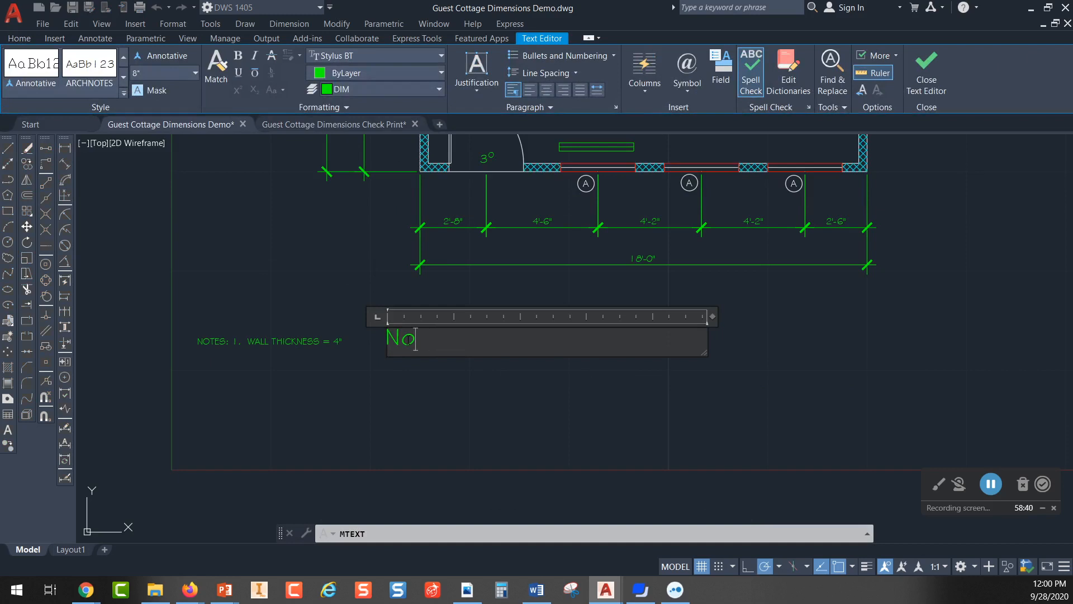
key(BackSpace)
text(OTES: WALL)
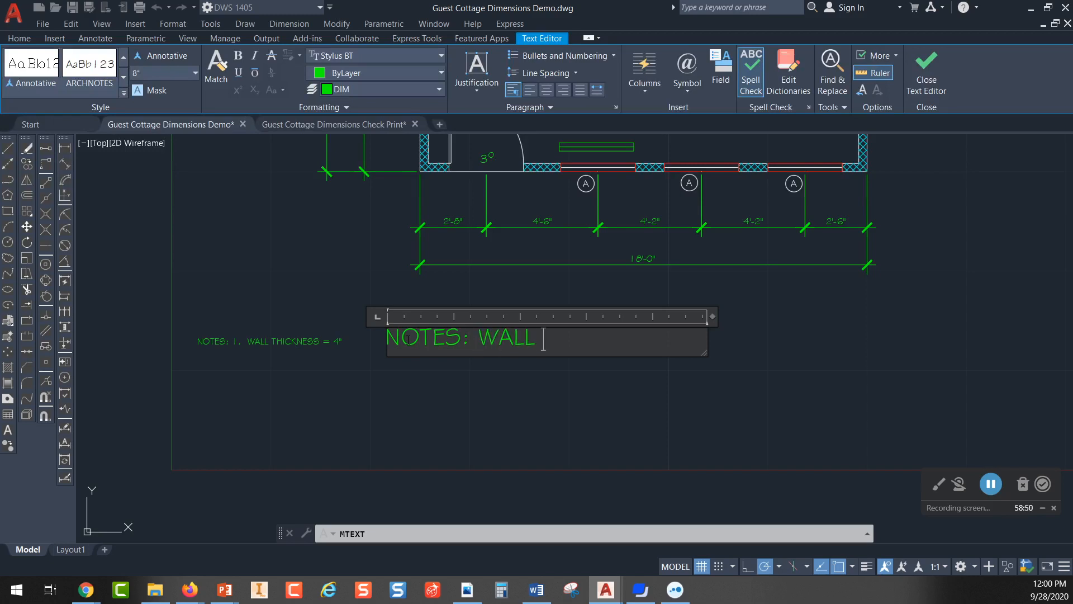
- Set the text height of the "NOTES: WALL" sample to 3" and finish editing the text
drag(554, 336, 383, 339)
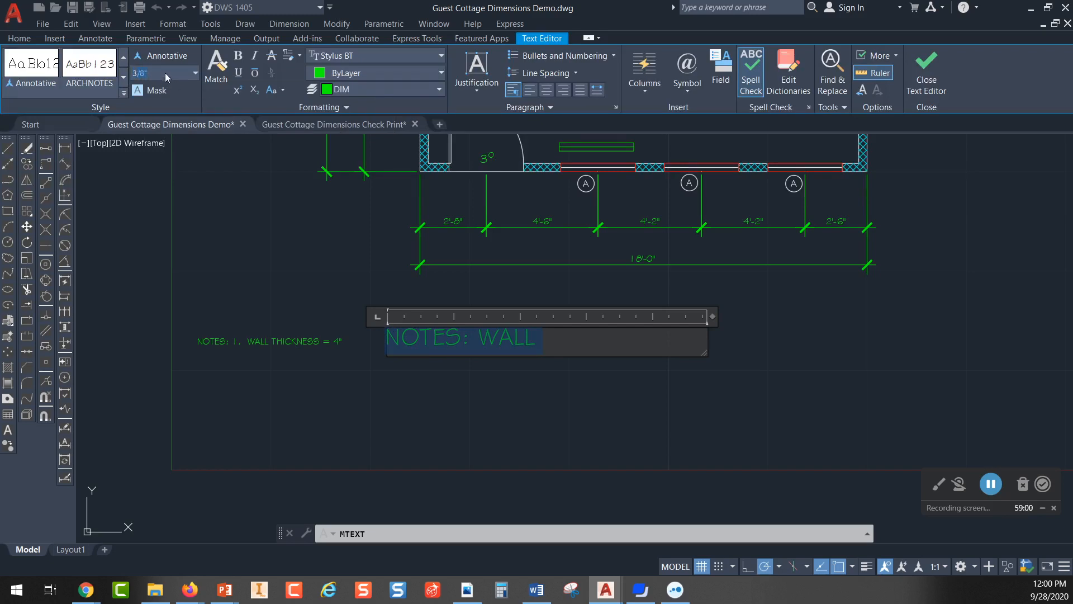
click(182, 70)
key(BackSpace)
key(BackSpace)
key(BackSpace)
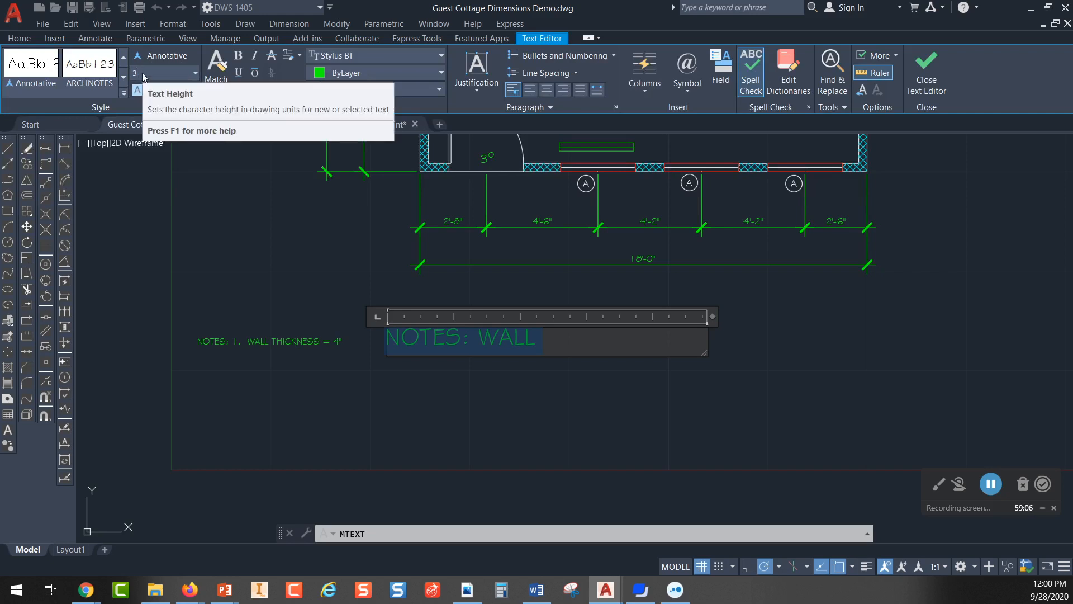
text(")
key(Return)
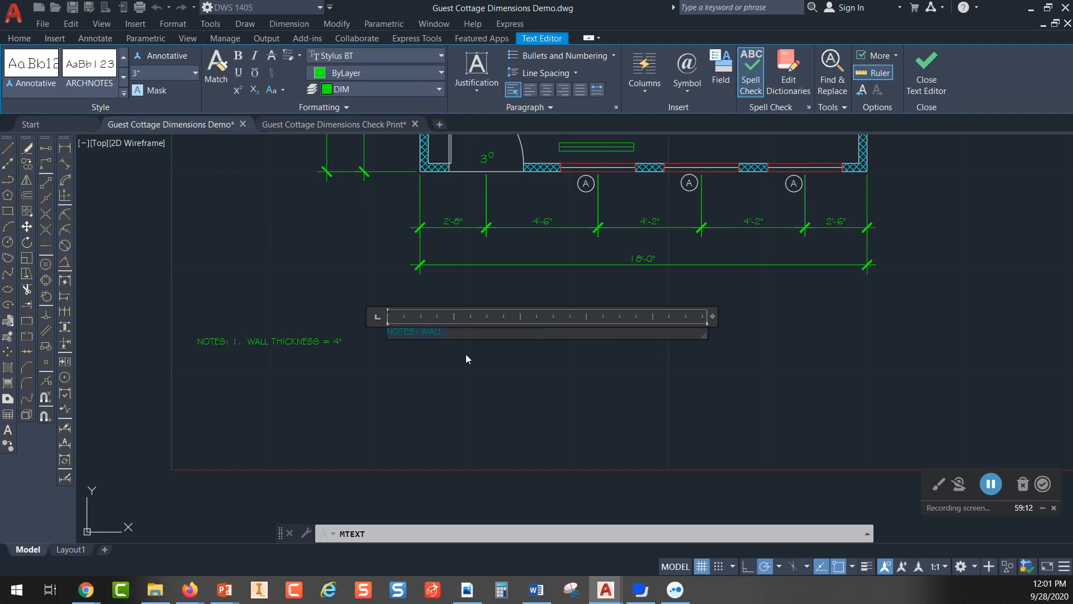
click(925, 72)
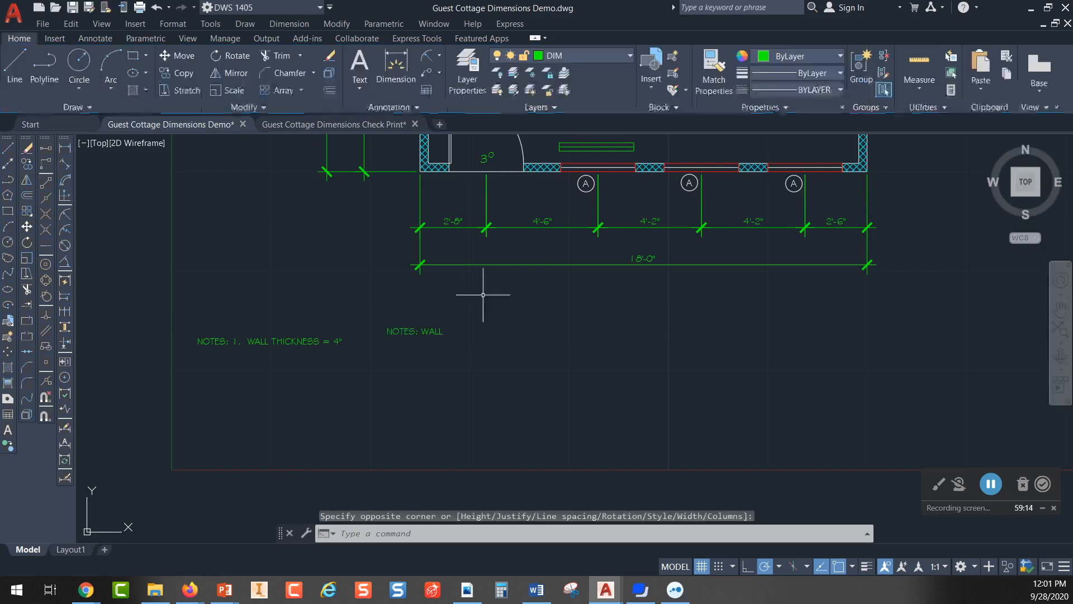
- Delete the sample "NOTES: WALL" text beside the wall thickness note
scroll(455, 307, up, 4)
click(431, 323)
click(321, 433)
key(Delete)
scroll(414, 341, down, 6)
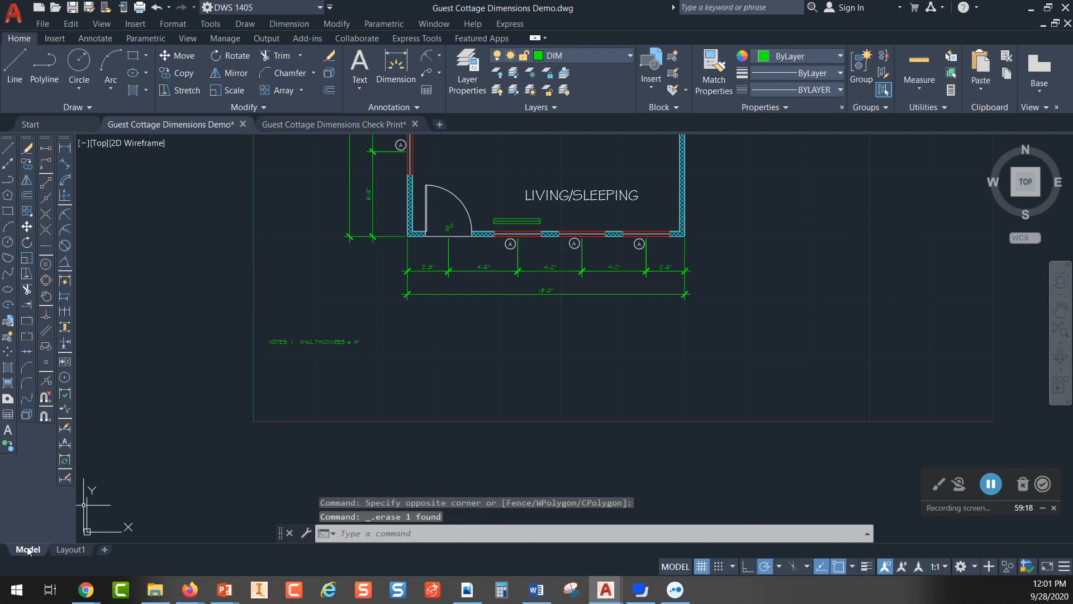
- Switch to Layout1 and inspect the wall thickness note on the sheet
click(64, 552)
scroll(310, 333, up, 3)
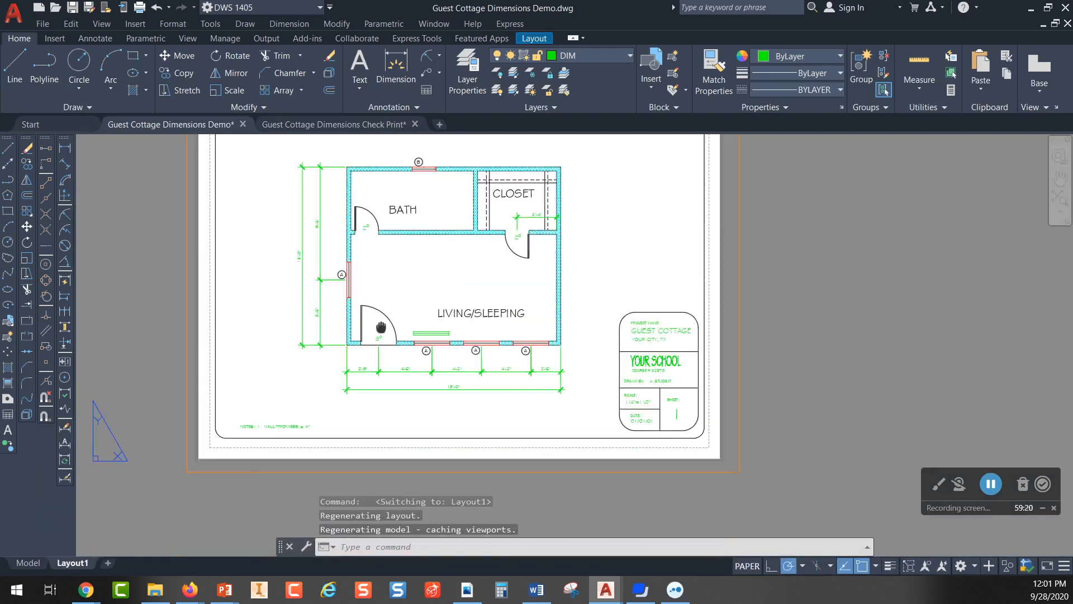
scroll(310, 333, up, 7)
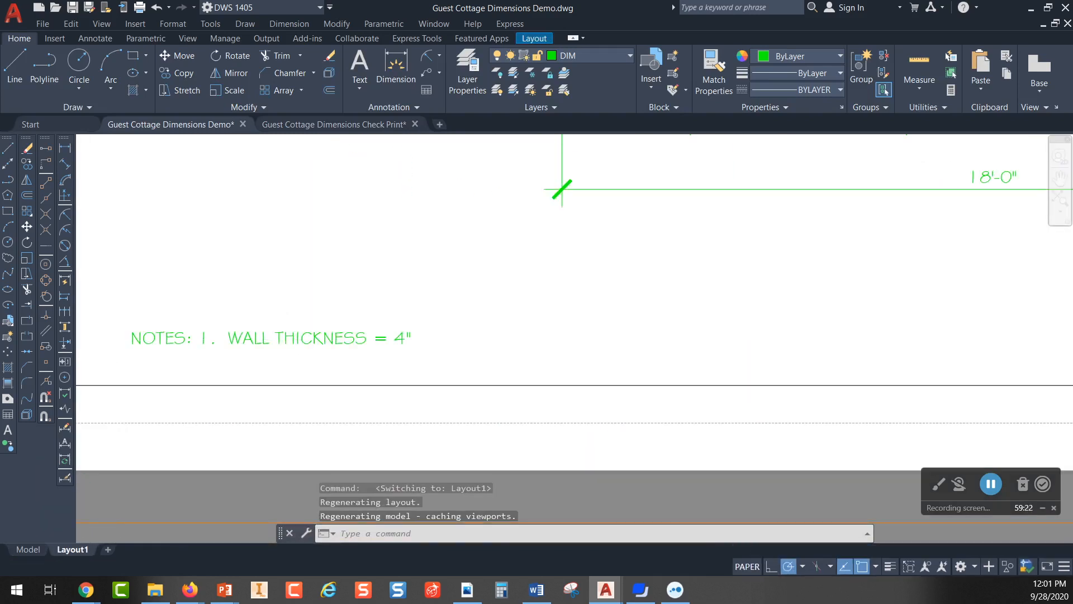
scroll(302, 336, down, 5)
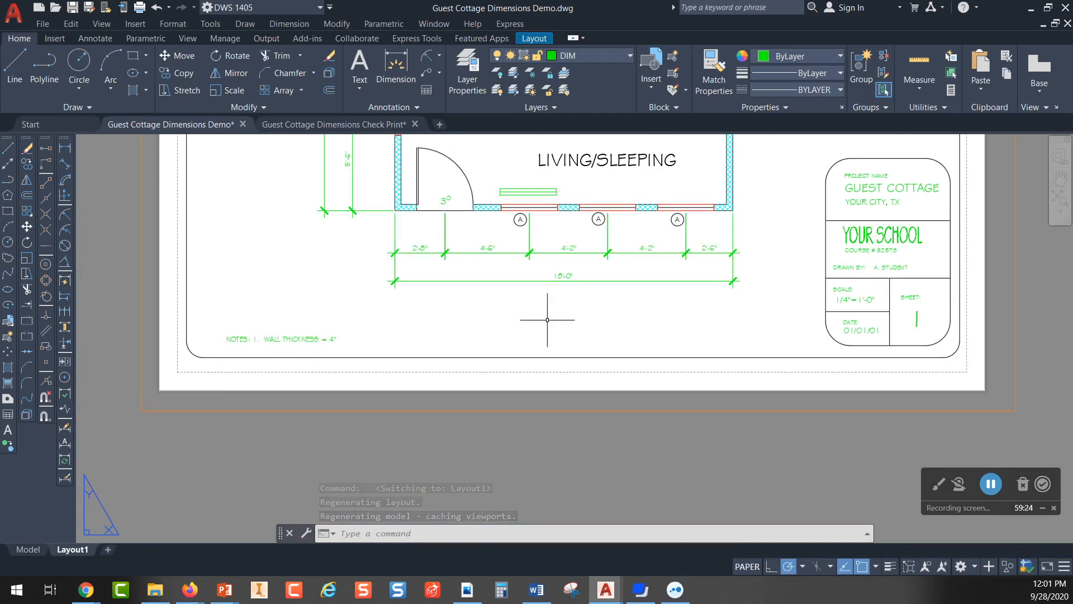
- Examine the project name, school name and scale texts in the sheet's title block, leaving nothing selected
scroll(562, 300, down, 2)
scroll(796, 249, up, 4)
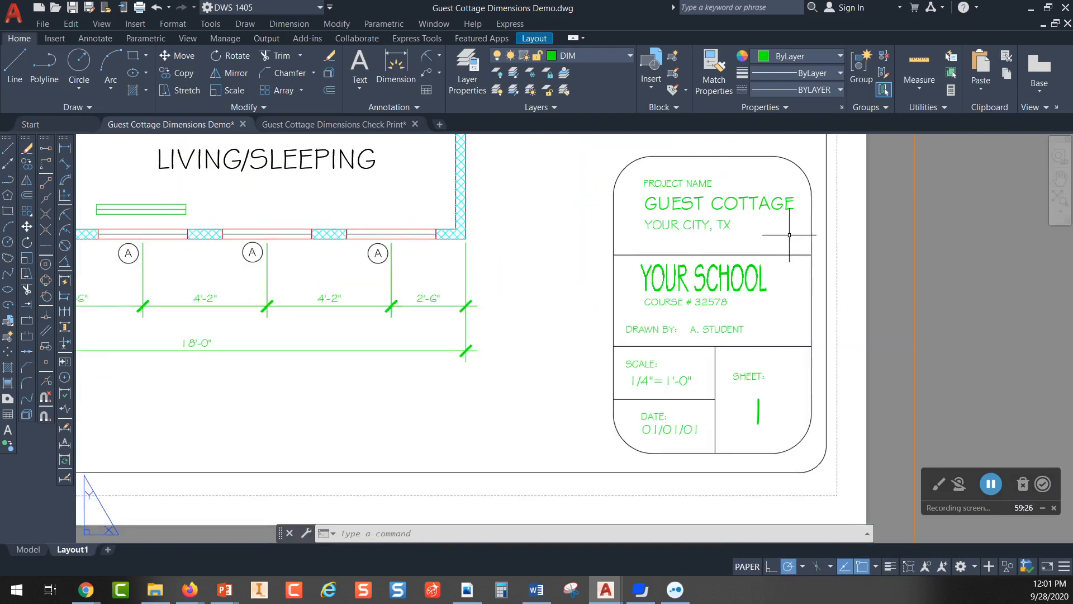
click(721, 205)
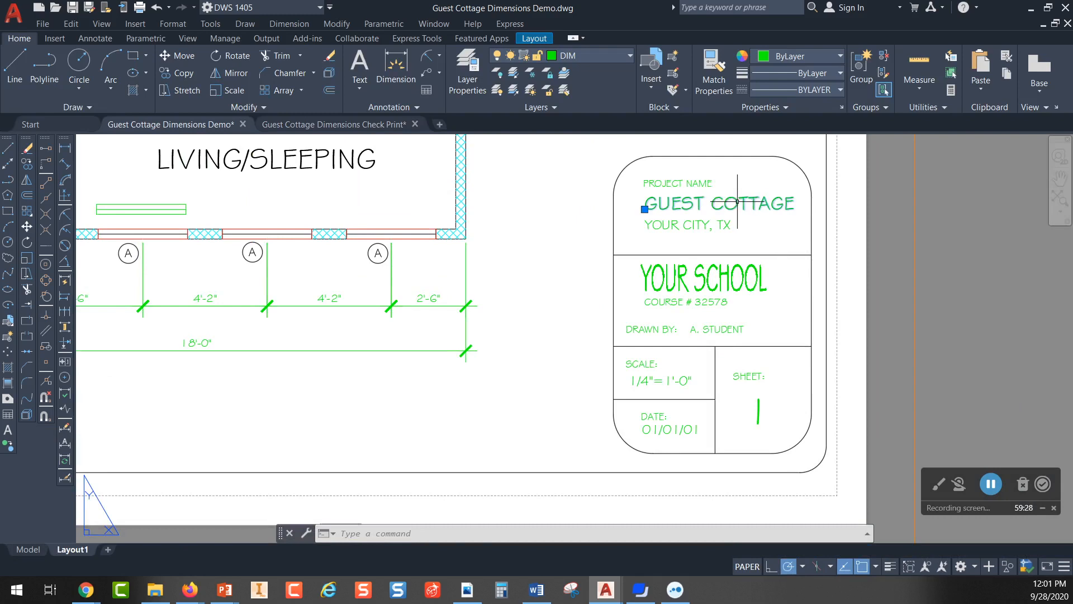
click(737, 280)
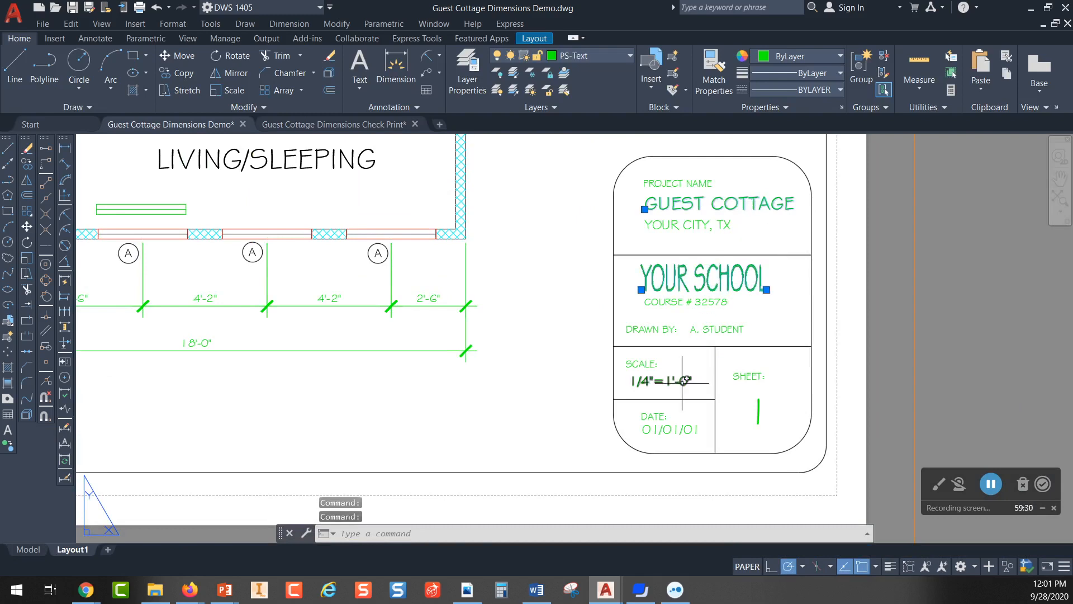
scroll(682, 386, up, 3)
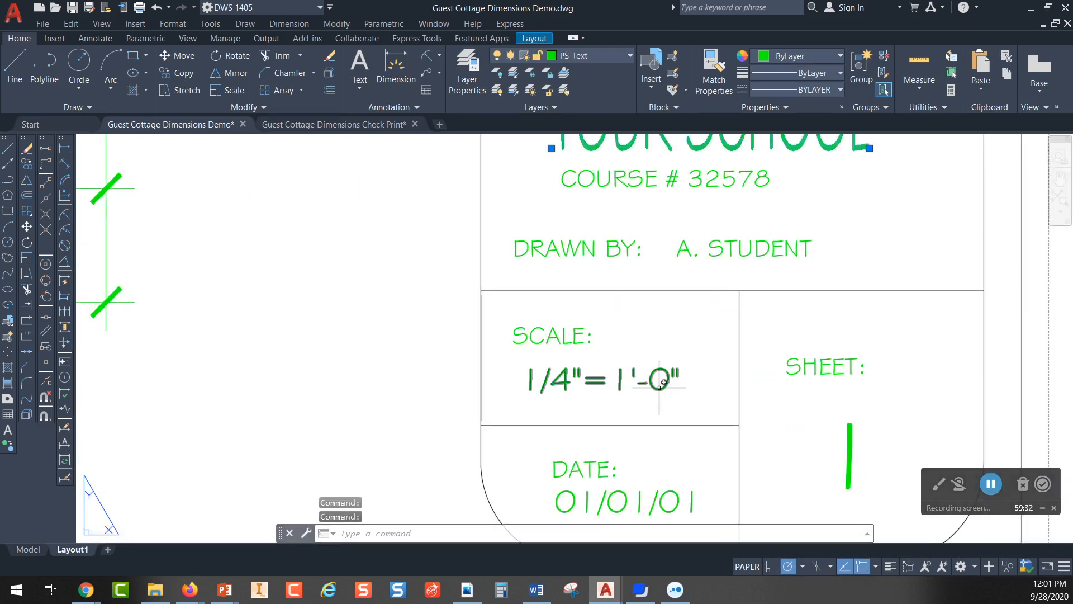
click(571, 403)
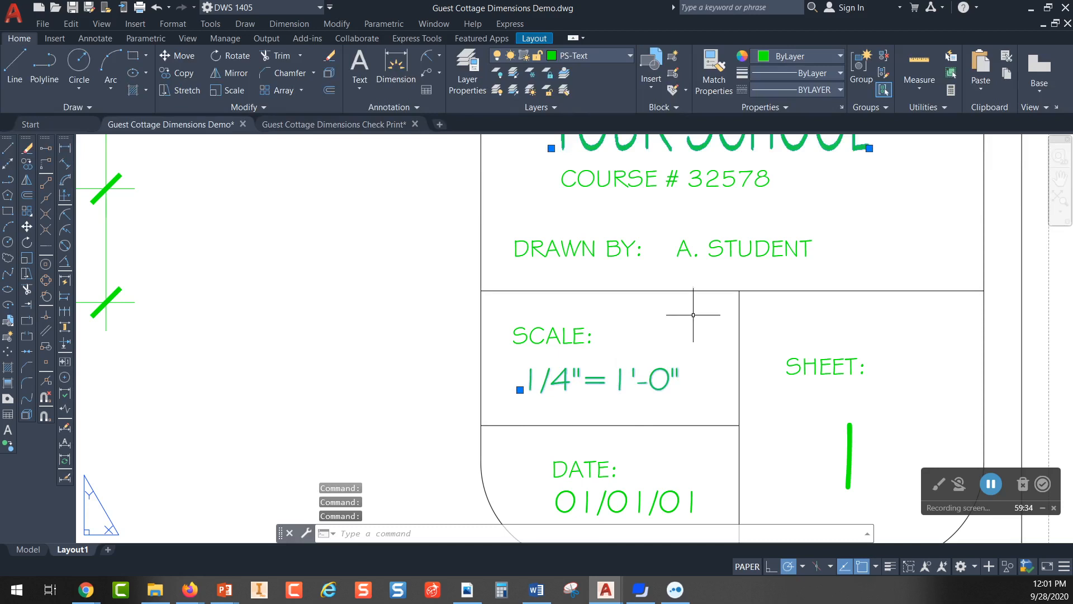
scroll(720, 277, down, 3)
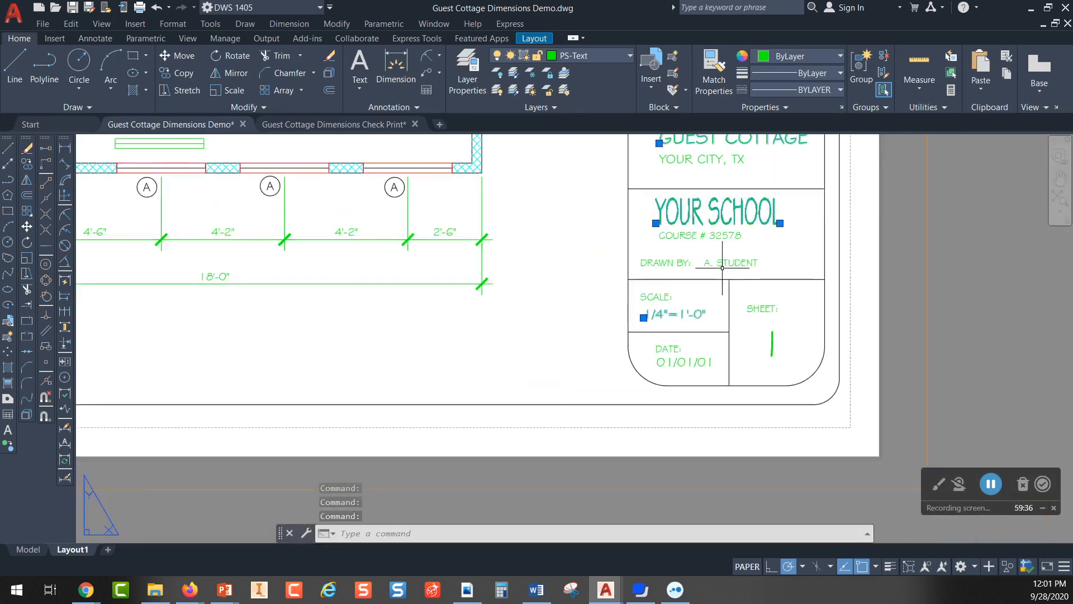
scroll(645, 231, down, 2)
key(Escape)
- Compare the plan's dimensions on the sheet with the Guest Cottage Dimensions Check Print drawing, in both its model space and Layout1
middle_drag(618, 221, 659, 408)
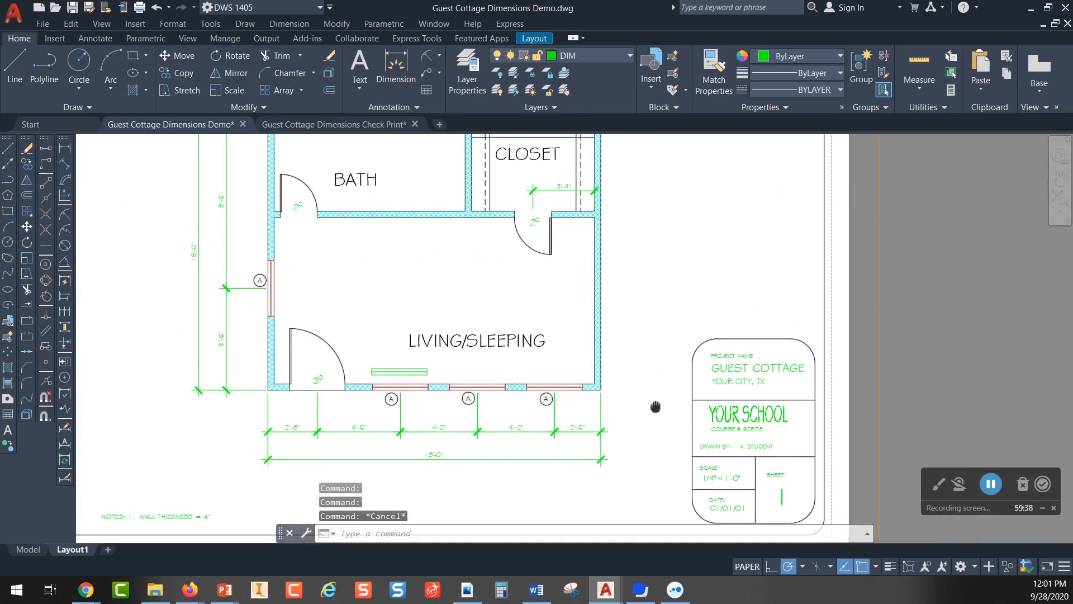
scroll(618, 295, down, 2)
middle_drag(628, 288, 570, 331)
scroll(559, 320, up, 2)
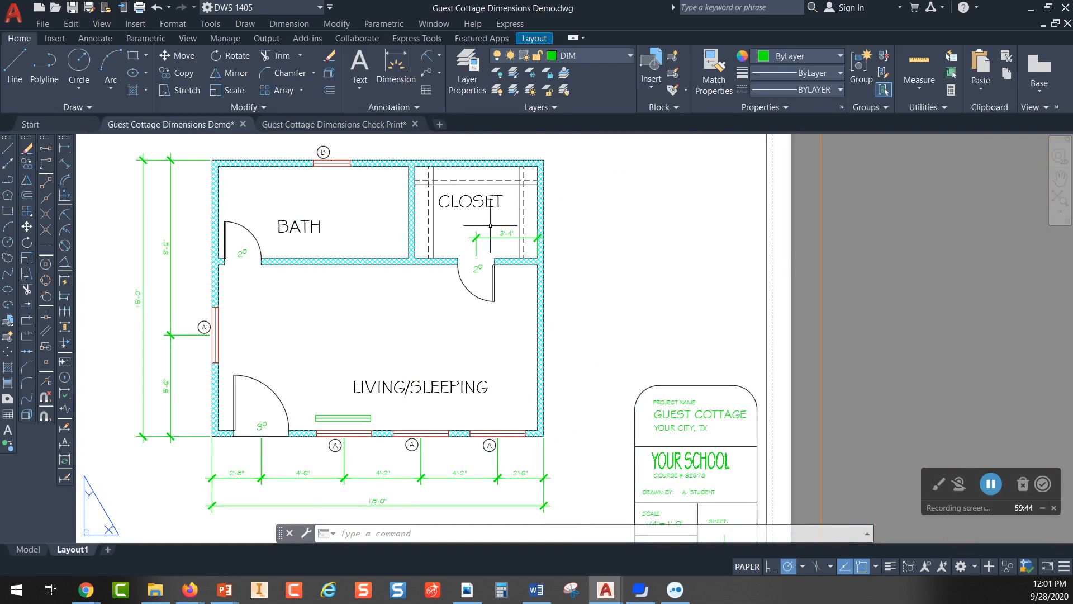
click(386, 124)
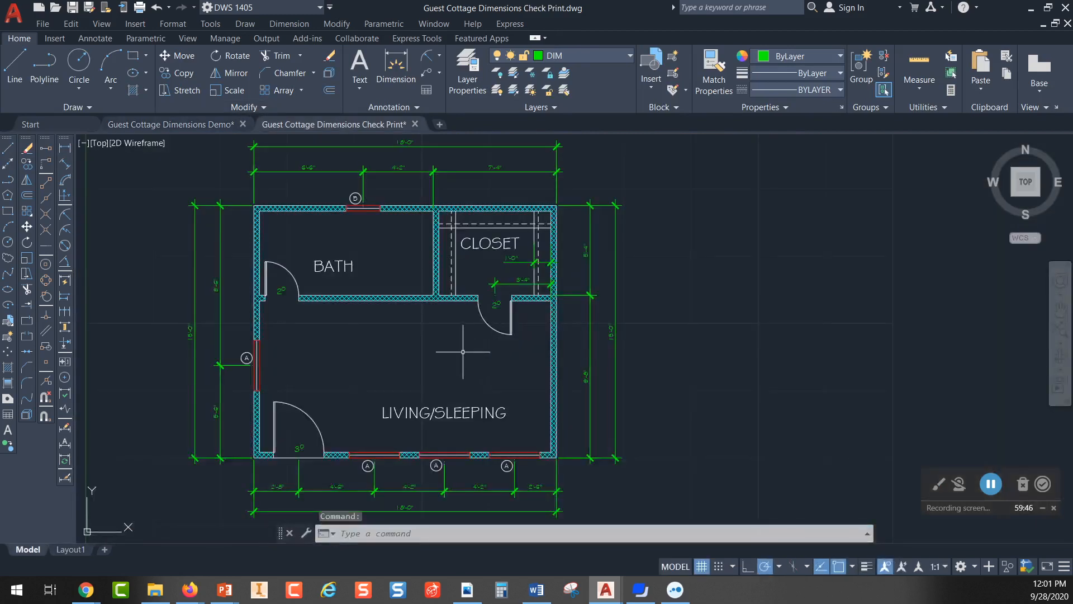
middle_drag(460, 353, 468, 302)
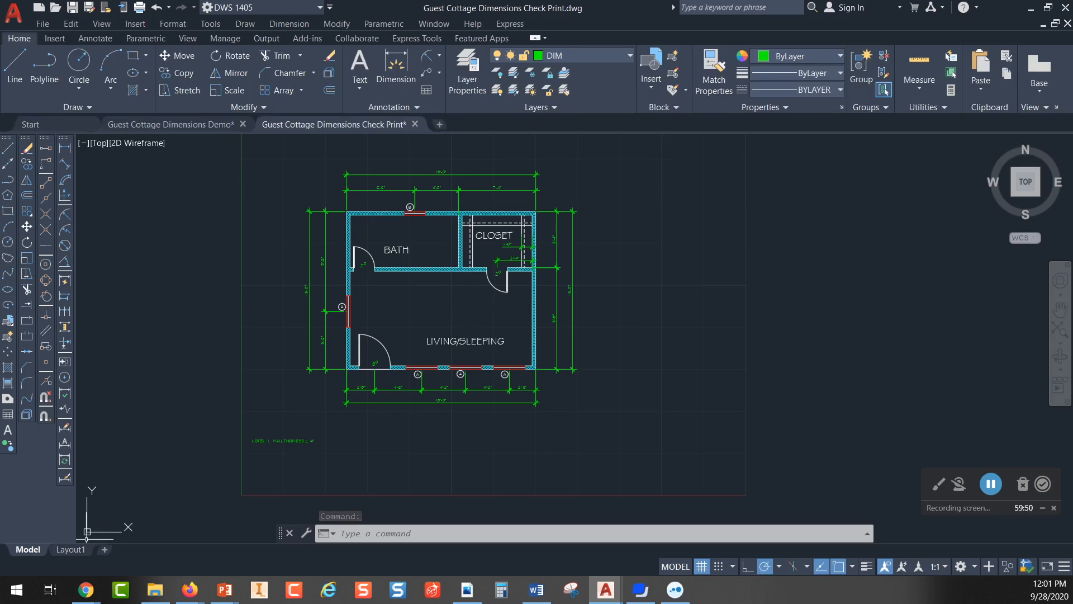
click(72, 550)
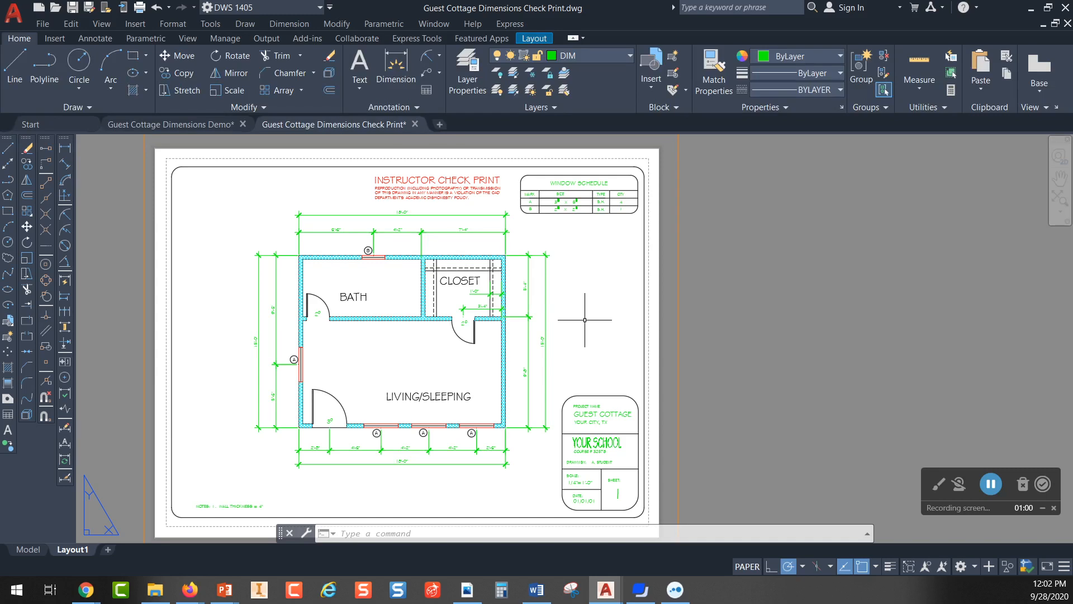
- Switch to the Blackboard course site in Firefox and open the Chapter 6 Curriculum - Architectural Dimensioning page
click(190, 590)
click(159, 549)
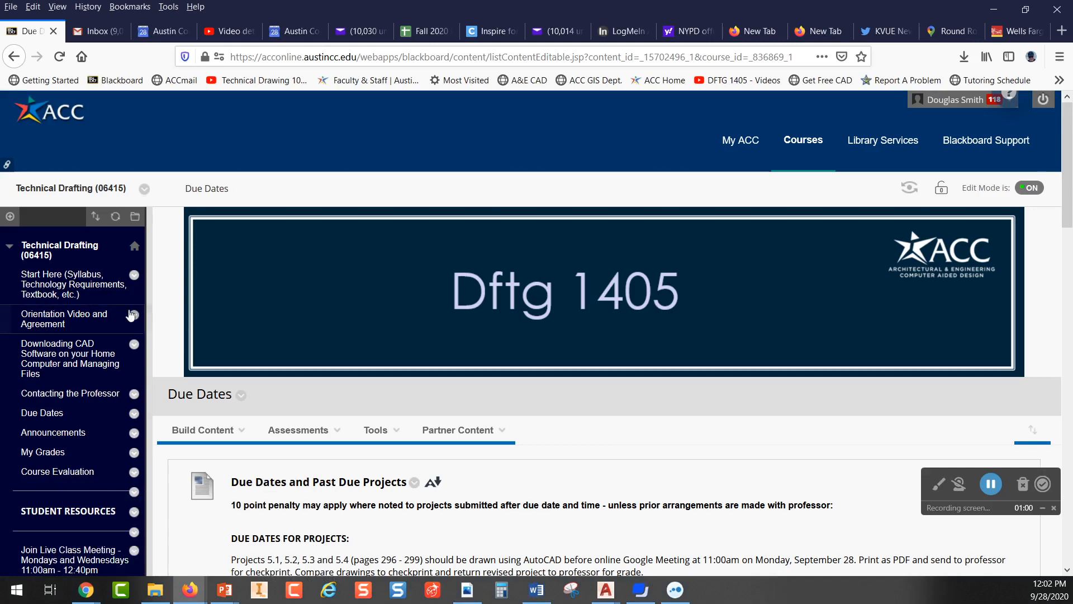
scroll(79, 320, down, 5)
scroll(80, 319, down, 5)
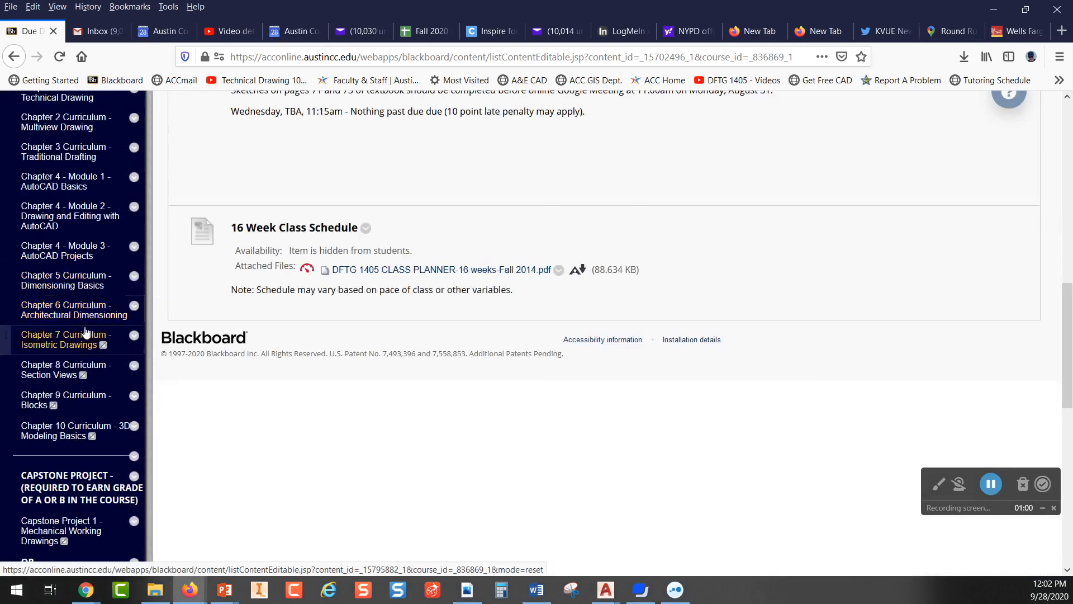
click(87, 314)
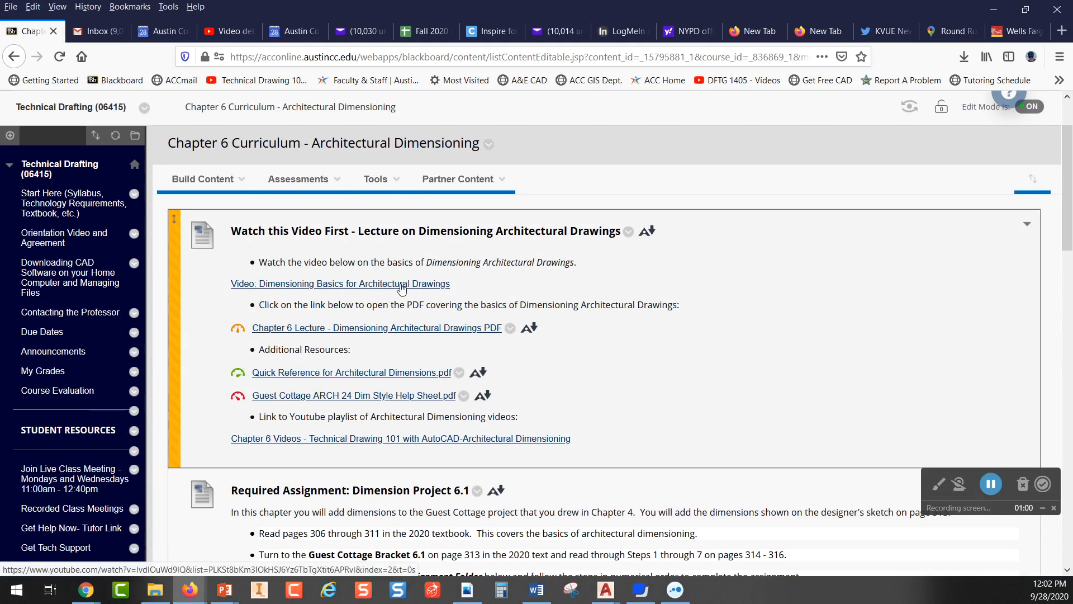
- Review the Chapter 6 lecture video, PDF and help sheet links and the Required Assignment: Dimension Project 6.1 instructions
scroll(400, 285, down, 3)
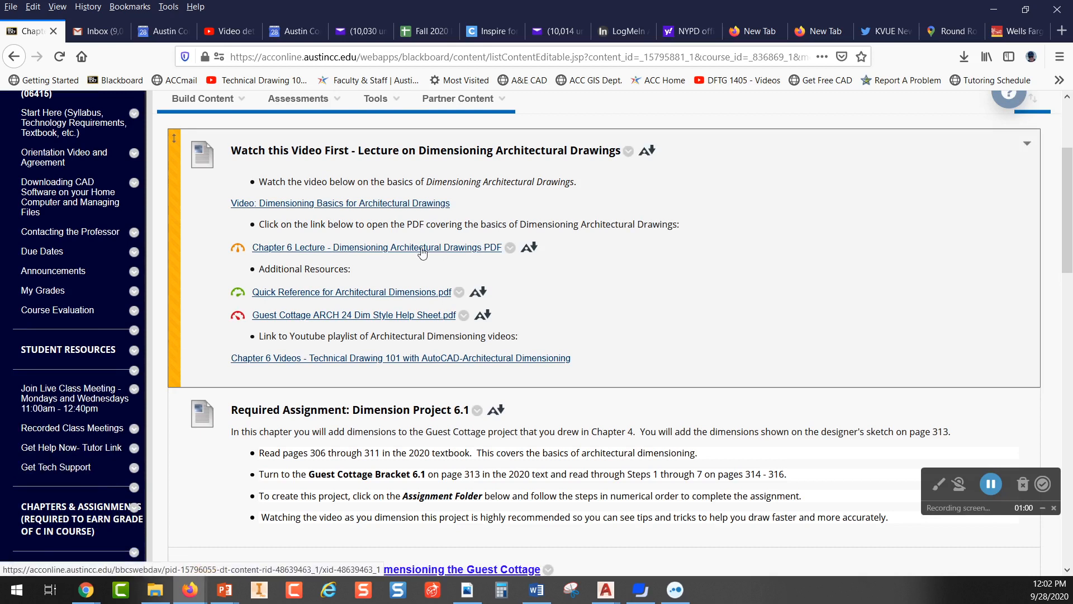
scroll(391, 241, down, 3)
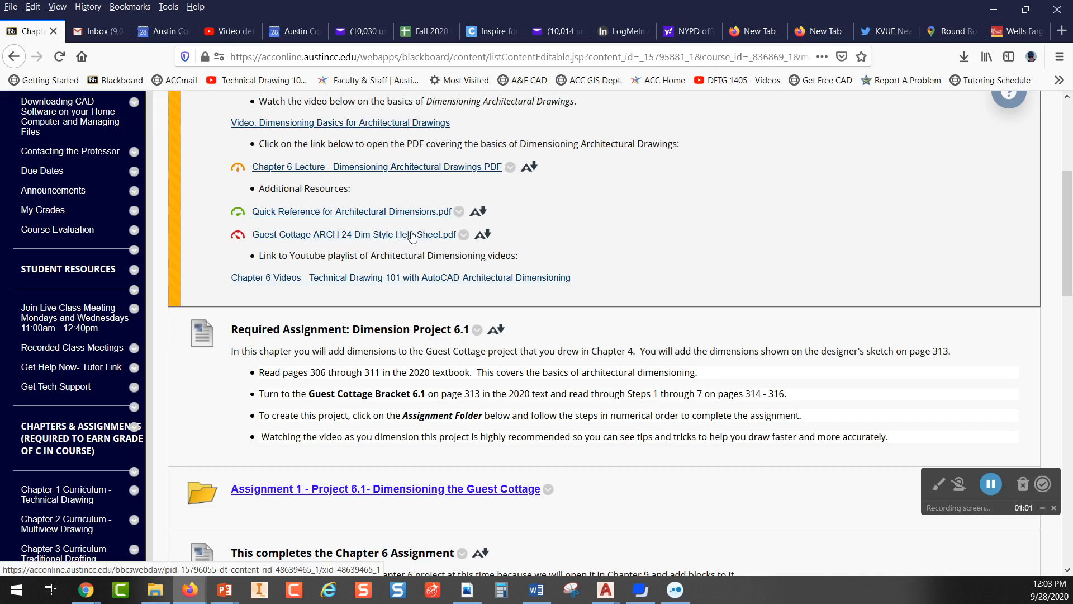
scroll(514, 233, up, 1)
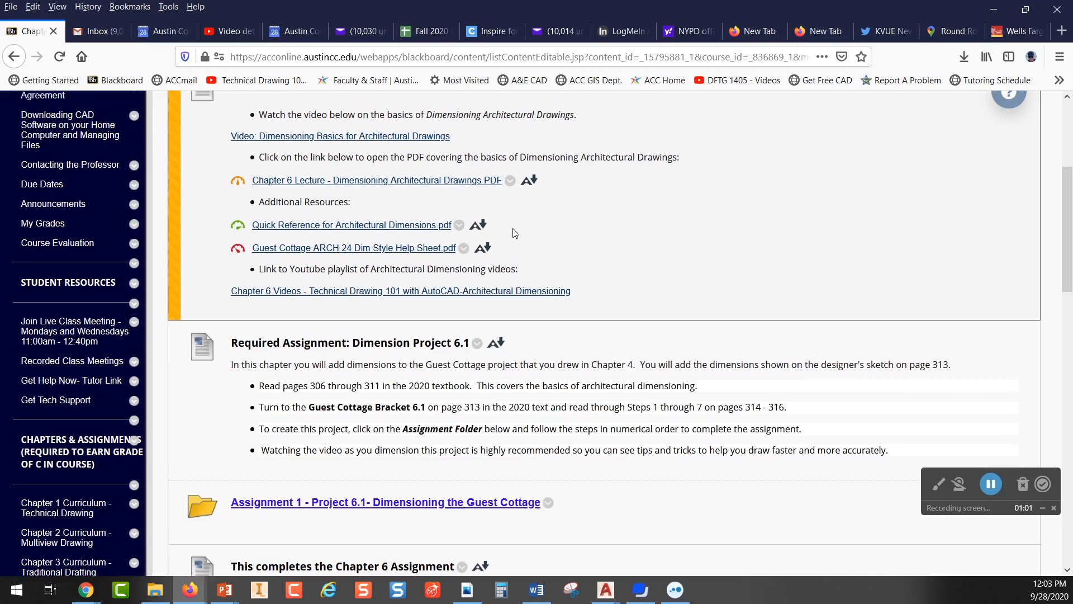
scroll(514, 234, up, 2)
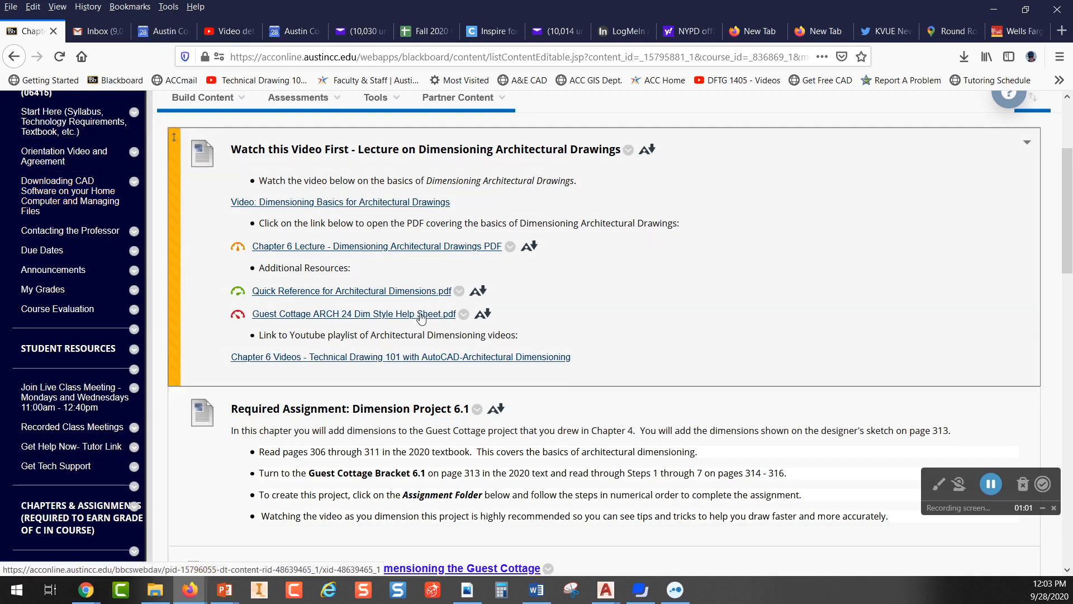
scroll(577, 292, down, 3)
scroll(577, 291, down, 3)
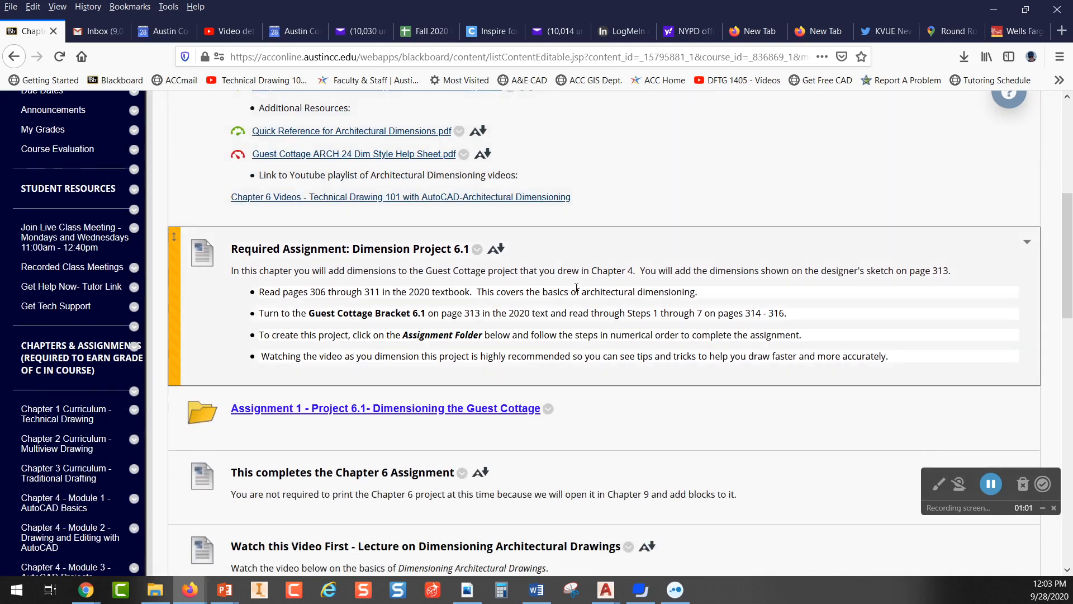
scroll(577, 288, down, 3)
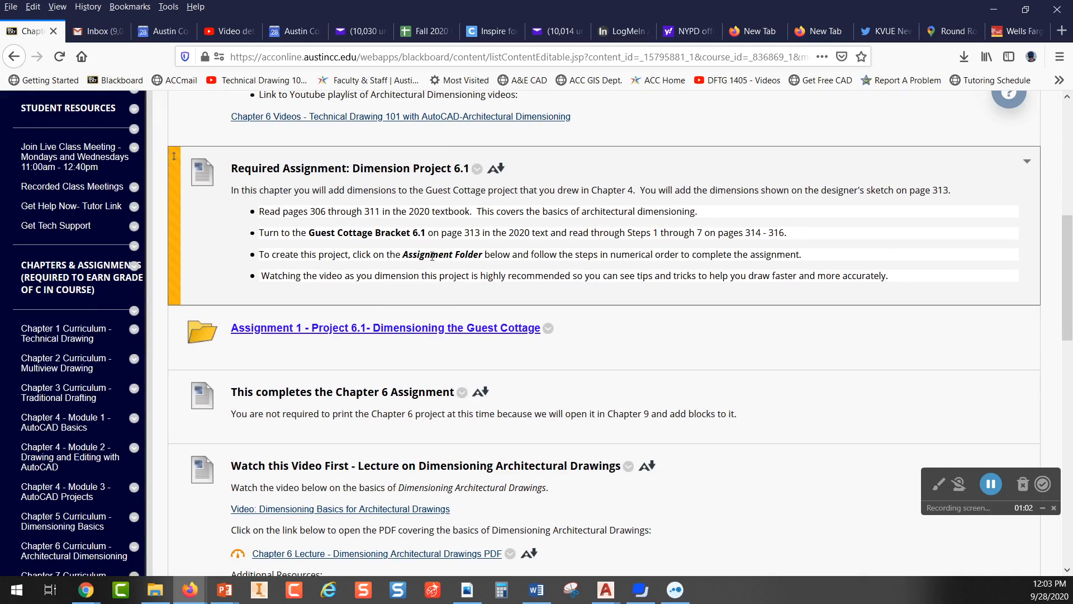
- Open the Assignment 1 - Project 6.1- Dimensioning the Guest Cottage folder and review its dimension layer, dimension style and designer's sketch steps
click(402, 333)
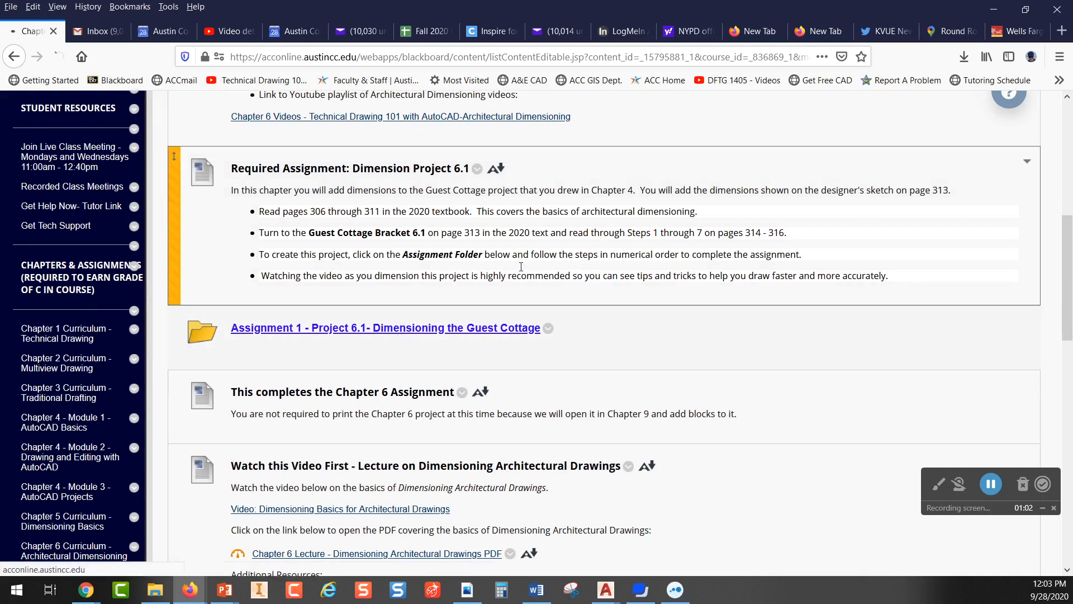
scroll(543, 235, down, 5)
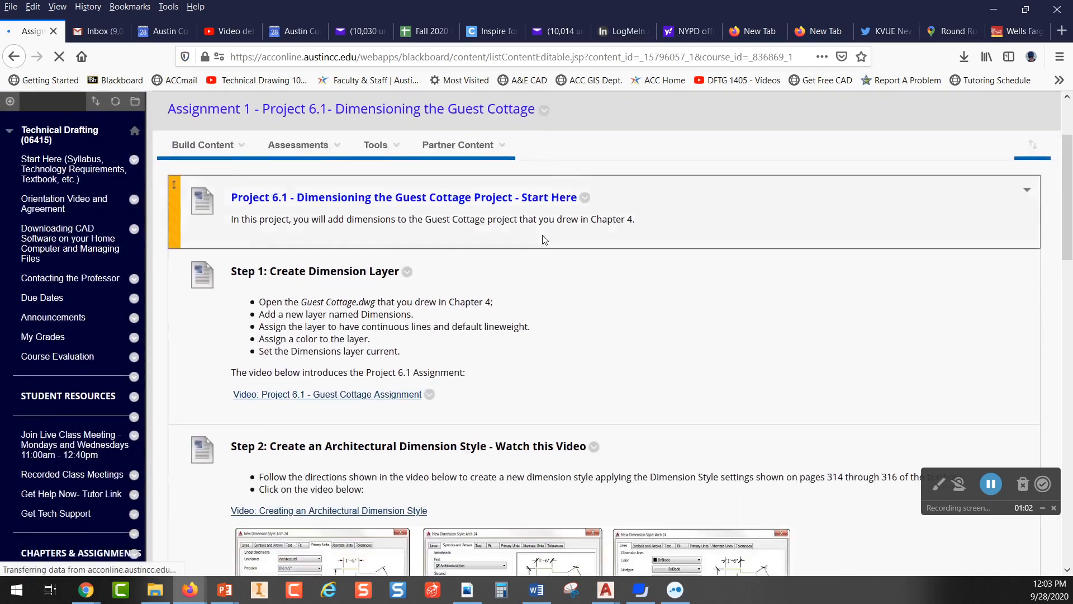
scroll(545, 239, down, 1)
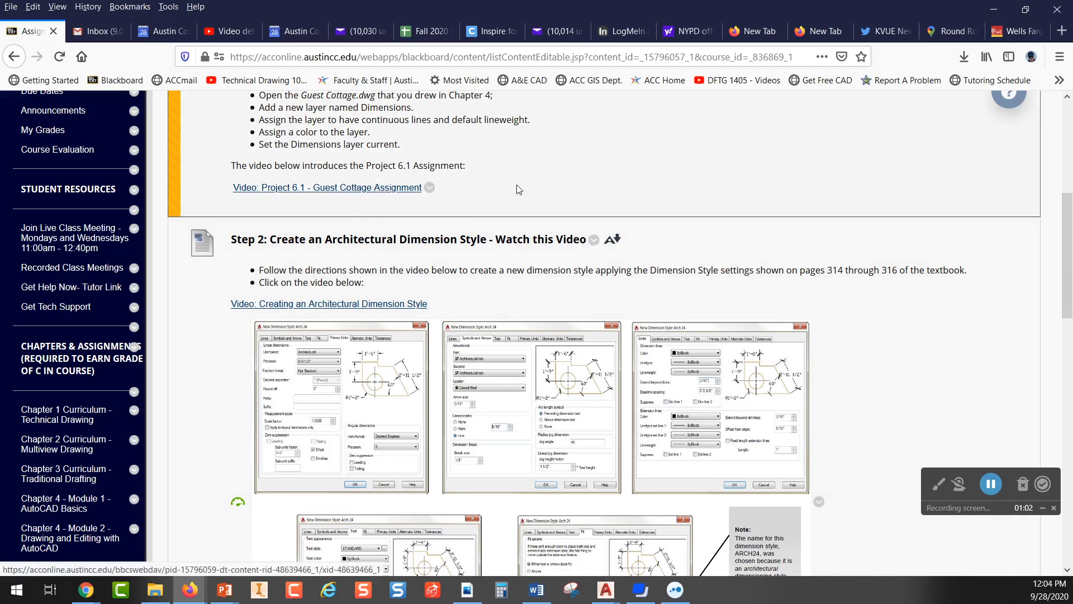
scroll(519, 190, down, 2)
scroll(519, 190, down, 5)
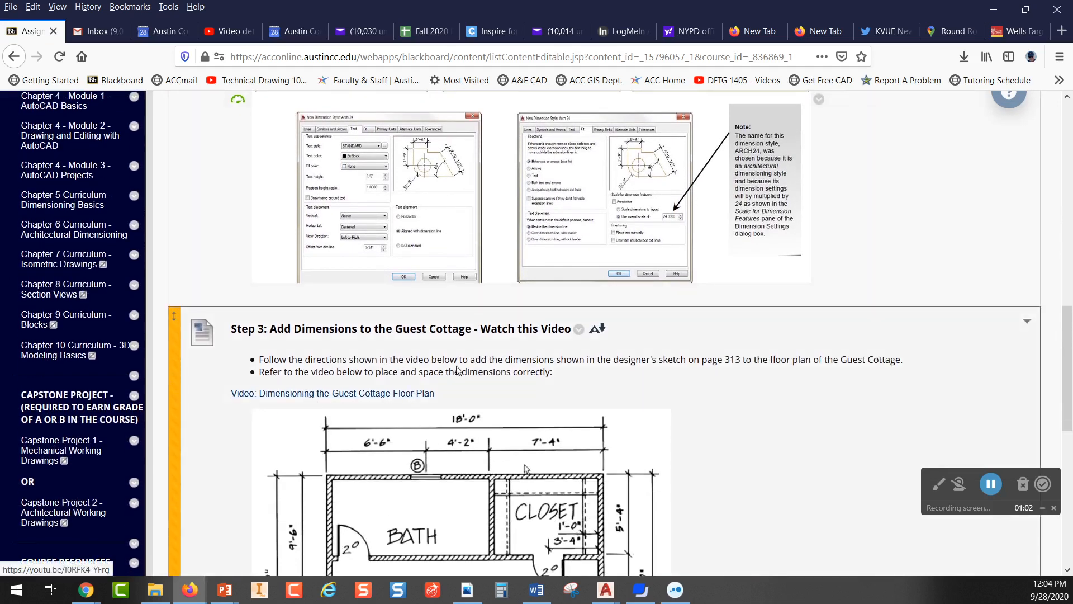
scroll(481, 334, up, 4)
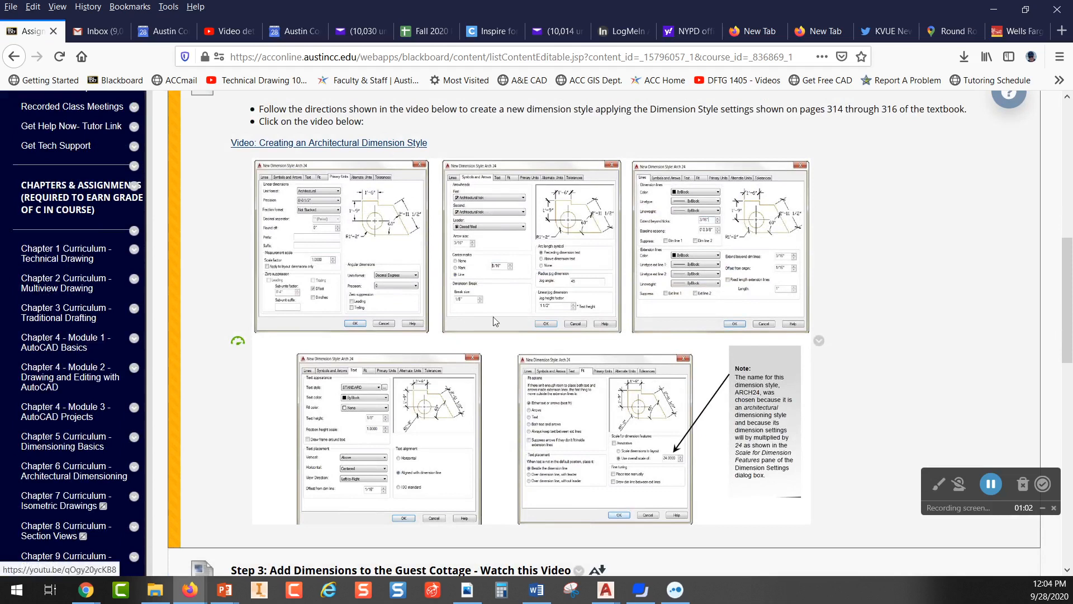
scroll(544, 290, down, 8)
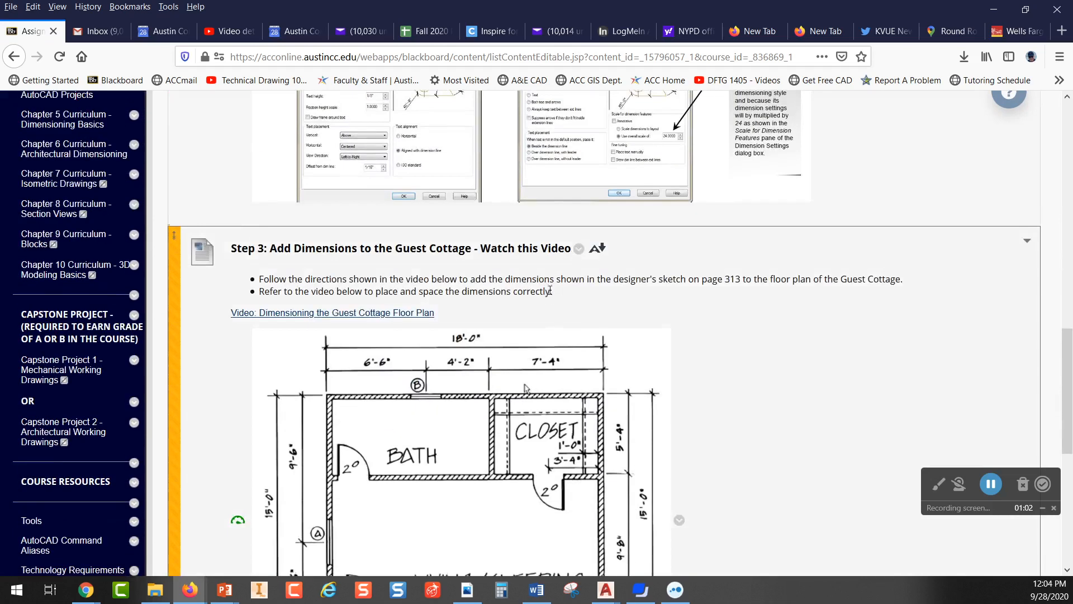
scroll(799, 293, down, 3)
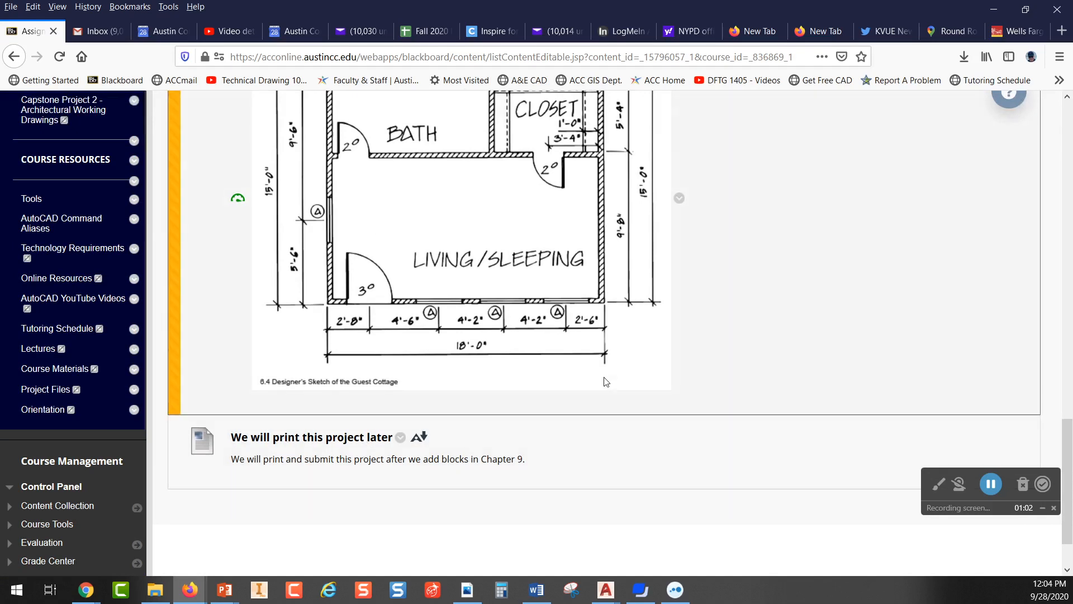
scroll(659, 349, up, 4)
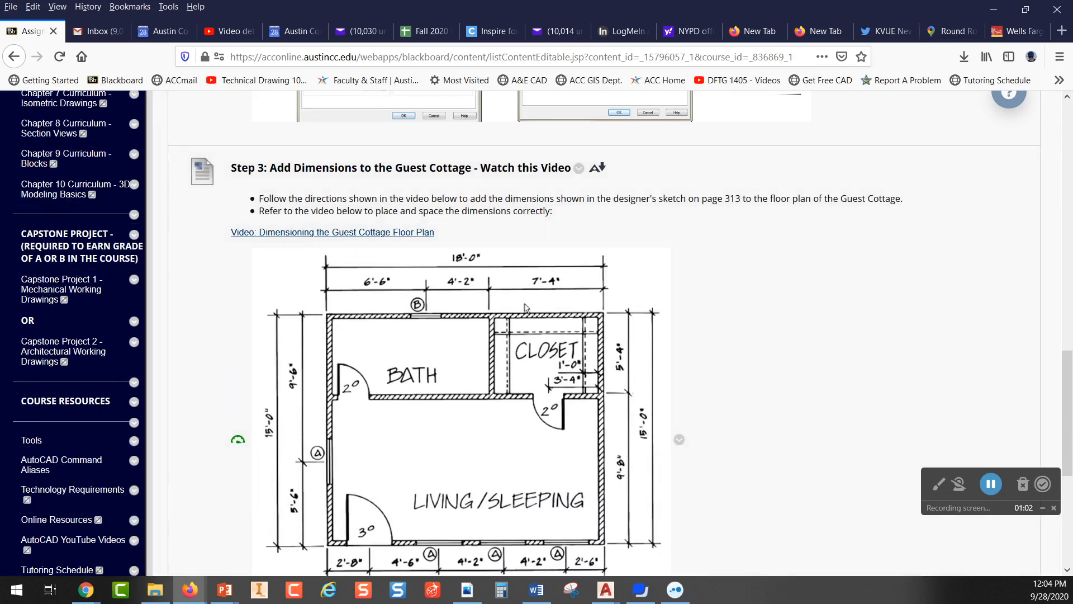
key(alt+Tab)
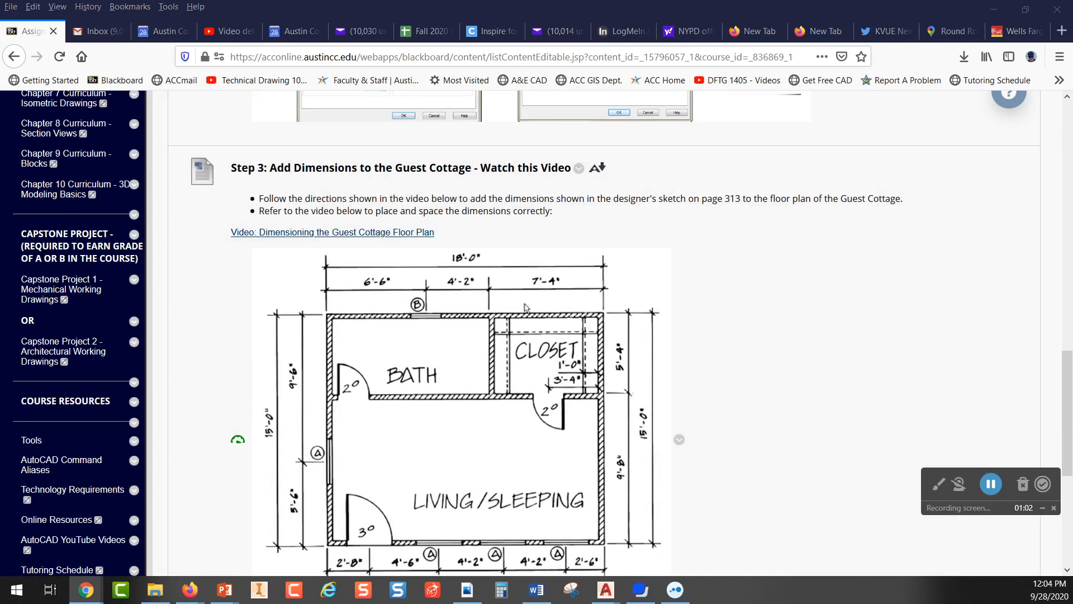